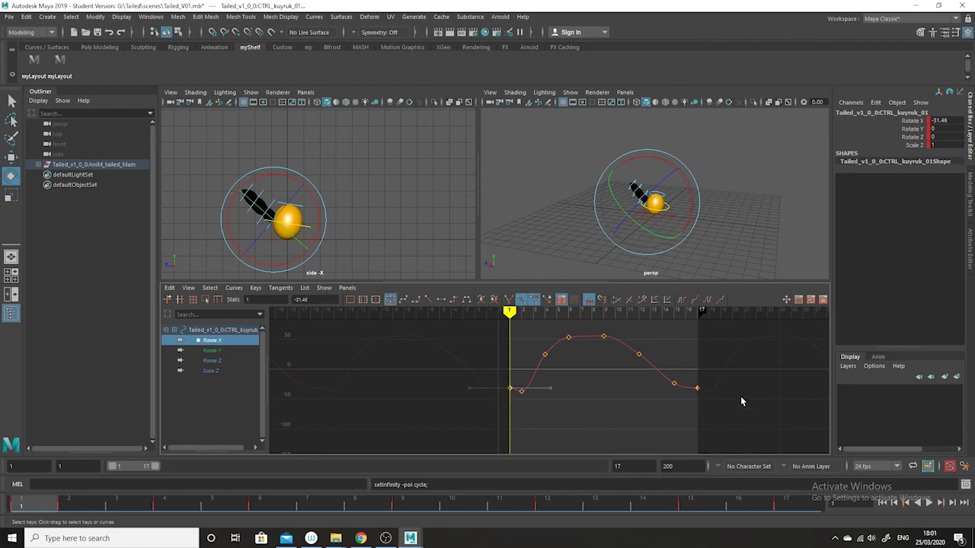
# Step: Raise the frame 2 key on the first tail control's Rotate X curve to about -23.8
pyautogui.moveTo(750, 379); pyautogui.dragTo(725, 402)
pyautogui.moveTo(743, 366); pyautogui.dragTo(740, 375, button='middle')
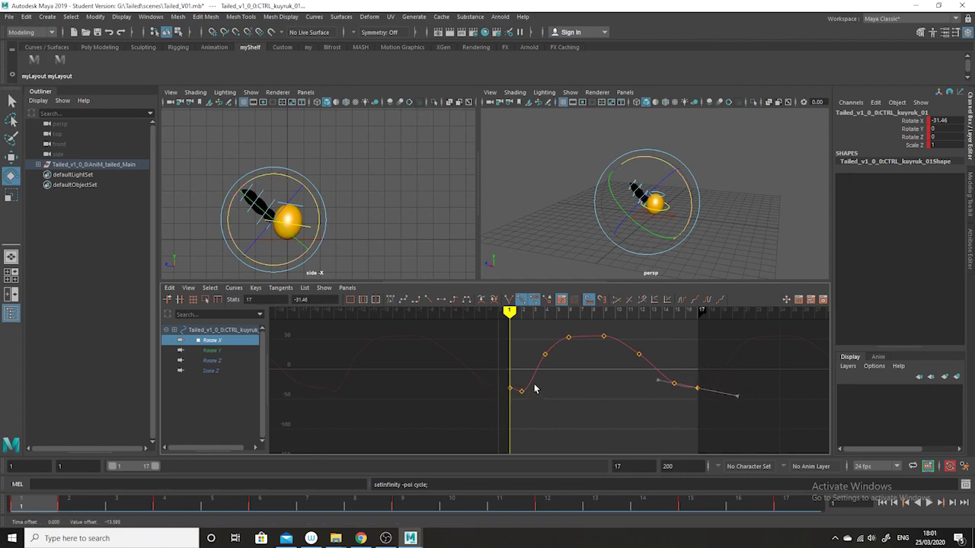
pyautogui.click(521, 391)
pyautogui.moveTo(520, 393); pyautogui.dragTo(521, 394, button='middle')
# Step: Play back and scrub the opening frames to check the tail's motion around the adjusted key
pyautogui.hotkey('alt', 'v')
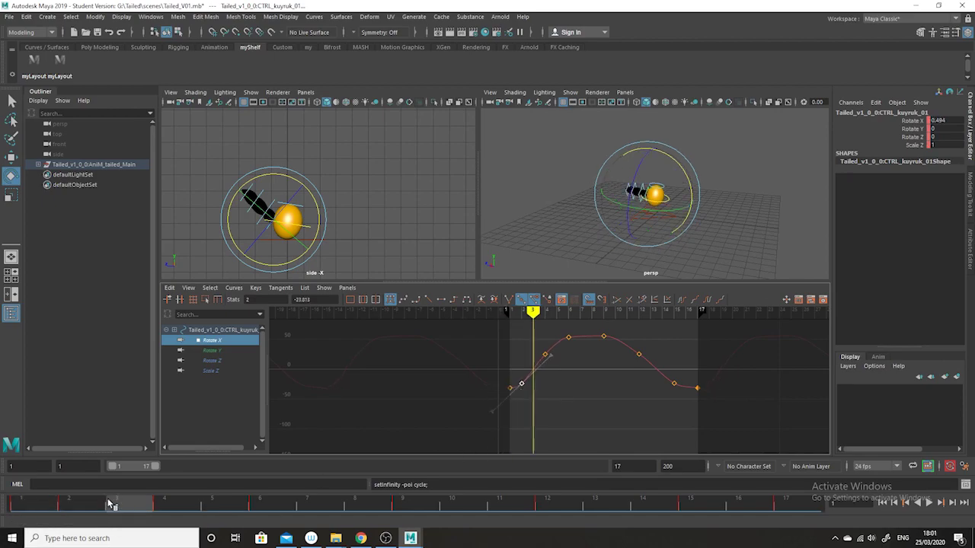
pyautogui.moveTo(118, 505); pyautogui.dragTo(77, 497)
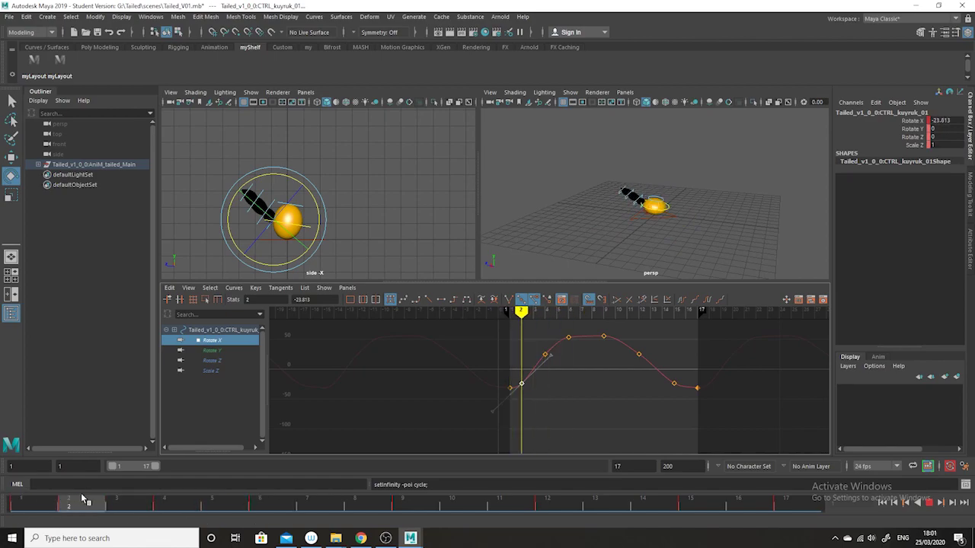
pyautogui.moveTo(84, 499); pyautogui.dragTo(15, 381)
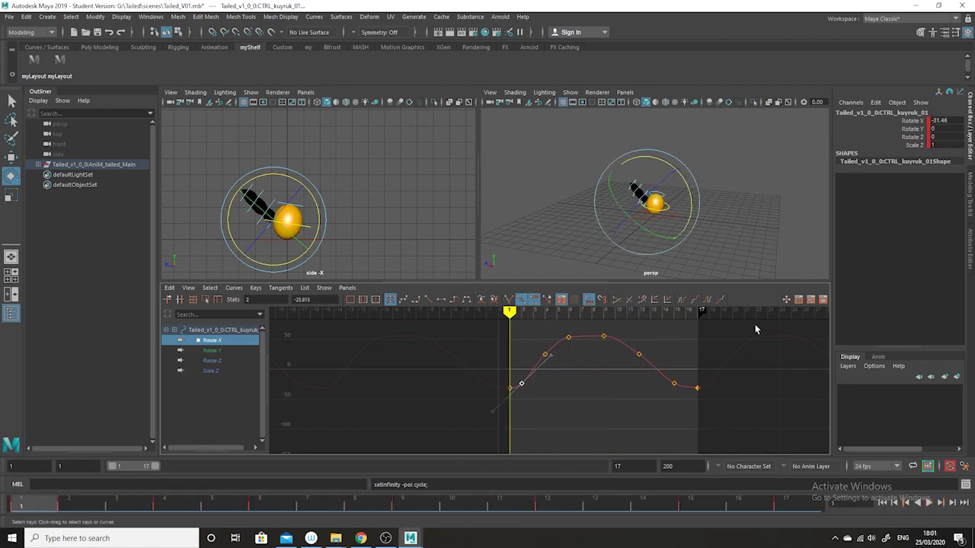
pyautogui.keyDown('alt'); pyautogui.moveTo(639, 418); pyautogui.dragTo(604, 442, button='middle'); pyautogui.keyUp('alt')
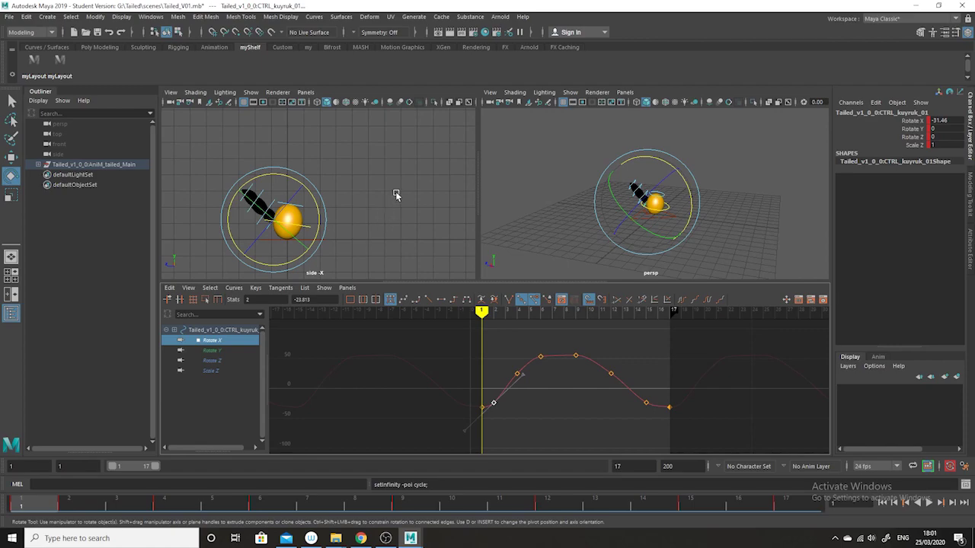
# Step: Isolate the Rotate X curve of tail control CTRL_kuyruk_01 and copy all of its keys
pyautogui.click(329, 206)
pyautogui.click(269, 230)
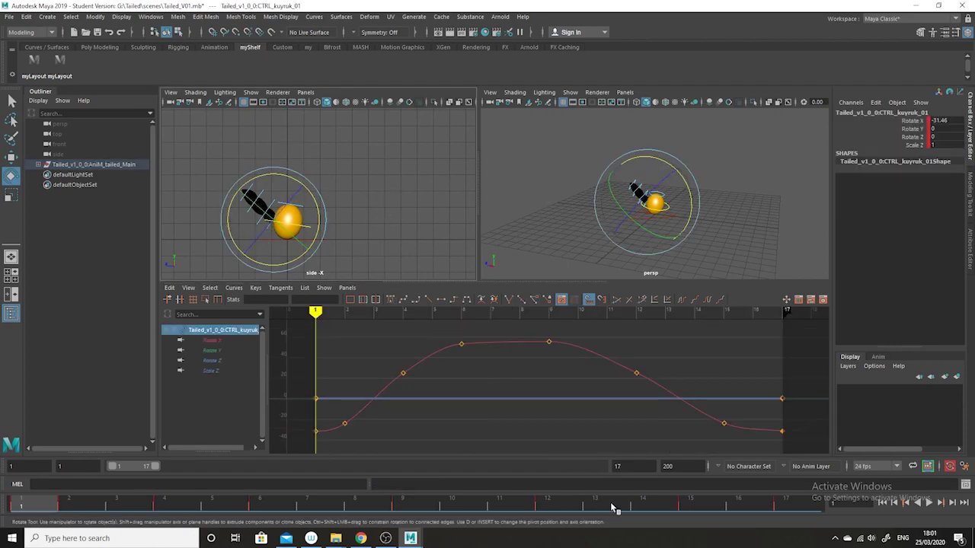
pyautogui.click(220, 340)
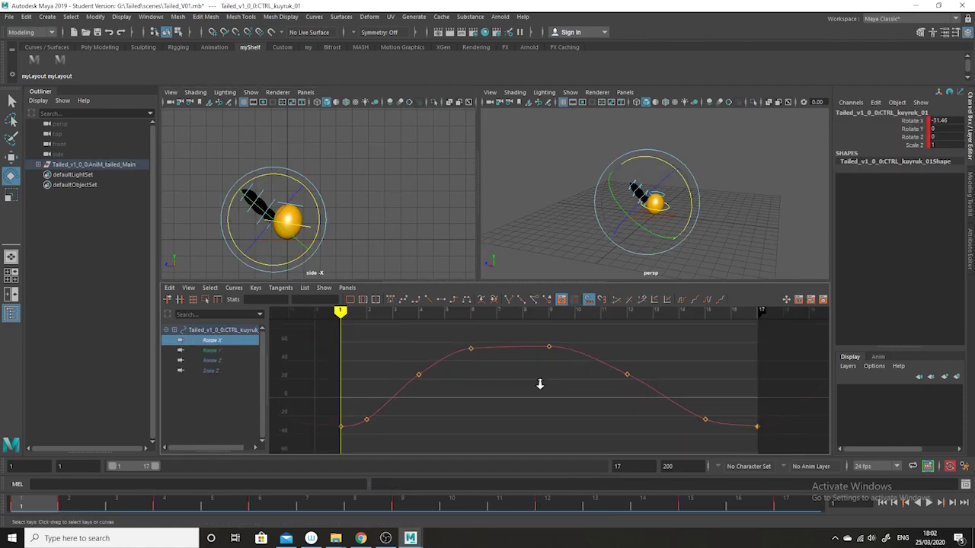
pyautogui.scroll(-5, 546, 387)
pyautogui.keyDown('alt'); pyautogui.moveTo(560, 449); pyautogui.dragTo(587, 429, button='right'); pyautogui.keyUp('alt')
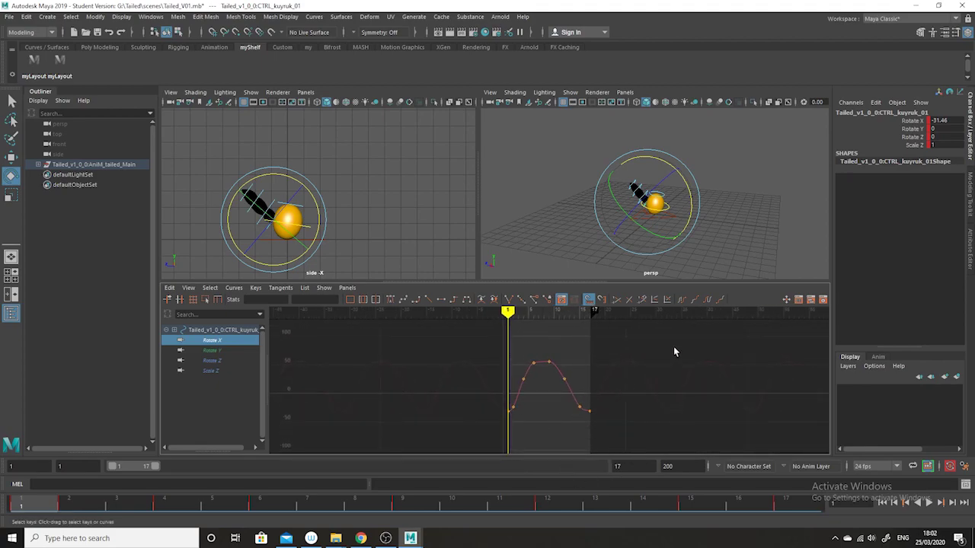
pyautogui.moveTo(674, 351); pyautogui.dragTo(403, 450)
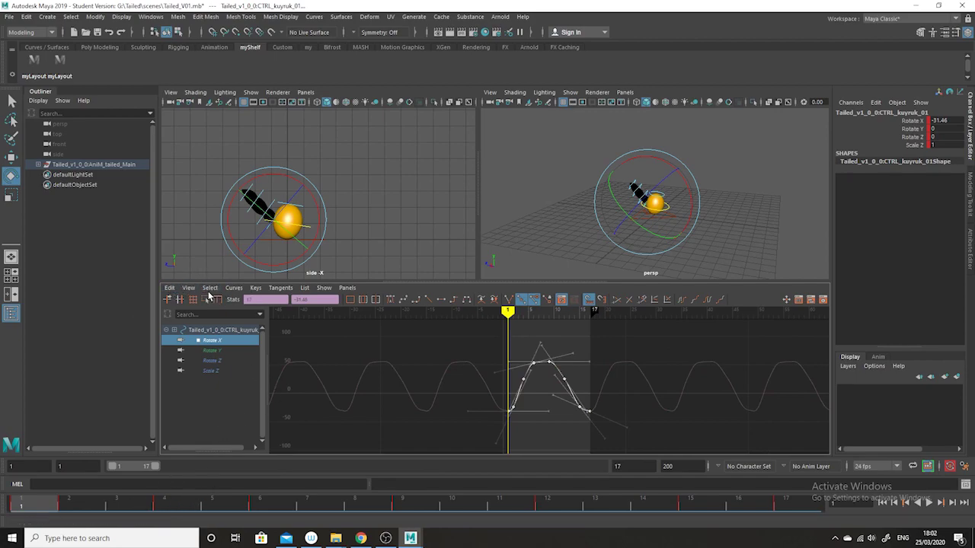
pyautogui.click(170, 288)
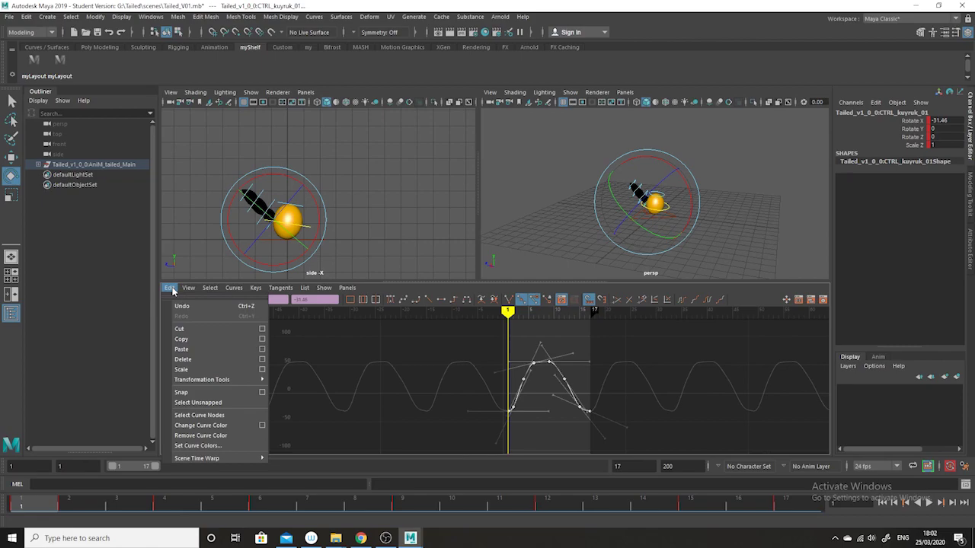
pyautogui.click(190, 342)
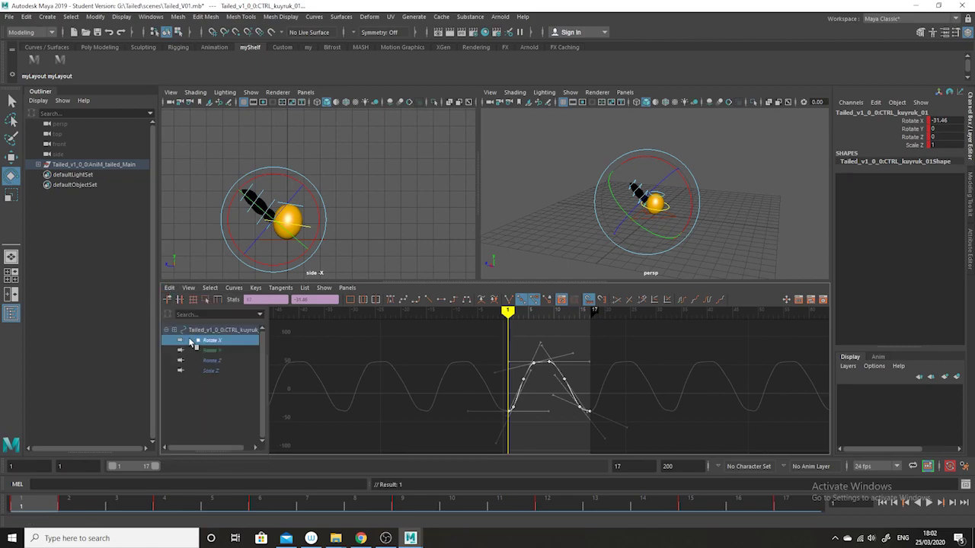
# Step: Select tail control CTRL_kuyruk_02 and set a key on it at frame 2
pyautogui.click(385, 161)
pyautogui.click(258, 225)
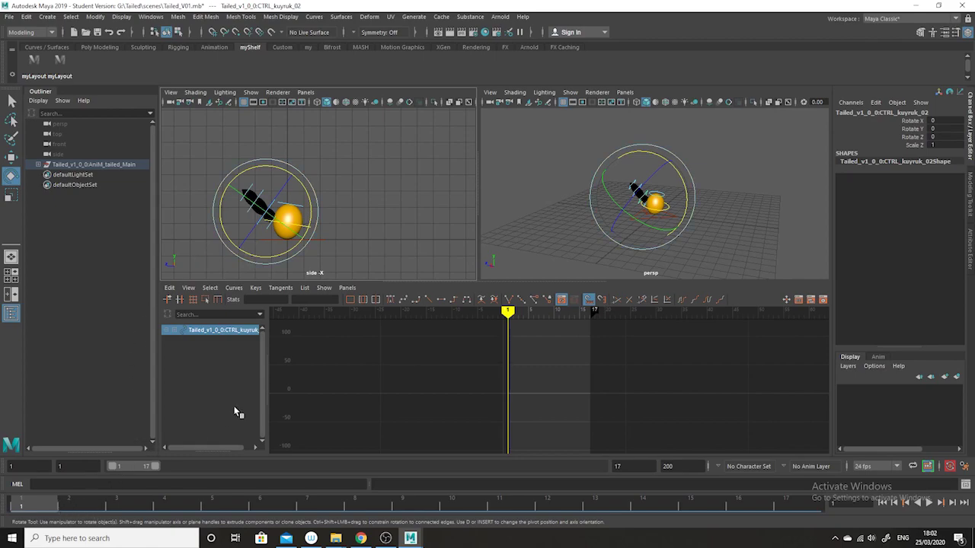
pyautogui.click(88, 506)
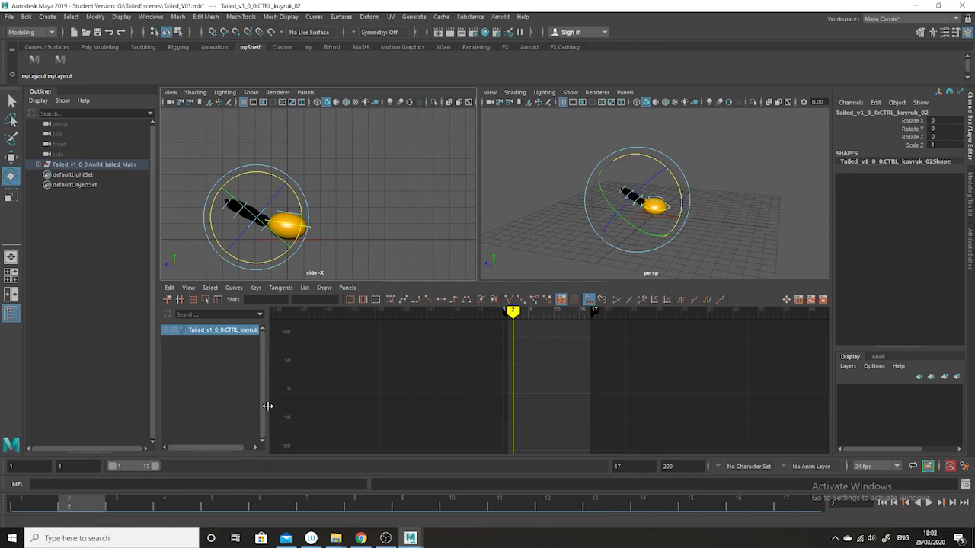
pyautogui.press('s')
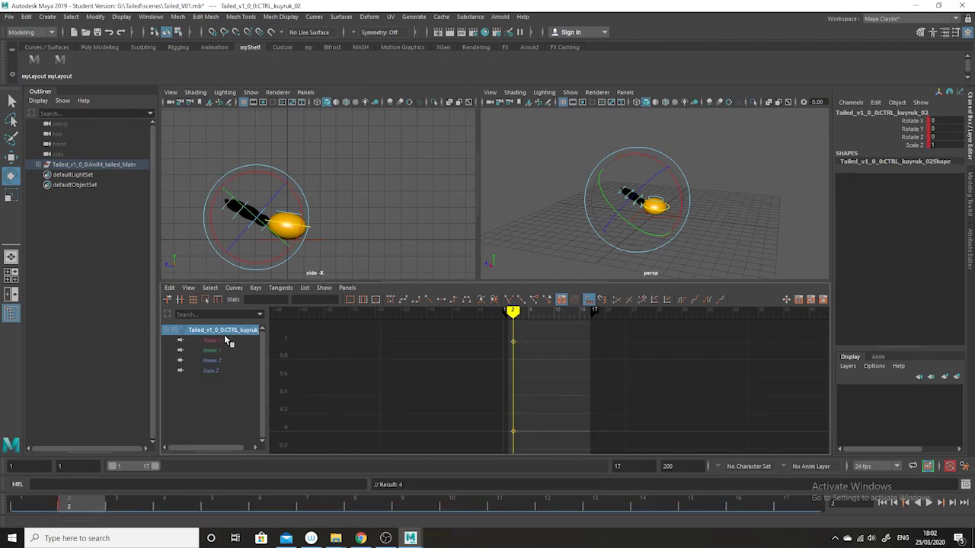
# Step: Paste the copied keys onto the Rotate X curve of CTRL_kuyruk_02, starting at the frame 2 key
pyautogui.click(227, 340)
pyautogui.moveTo(545, 378); pyautogui.dragTo(459, 420)
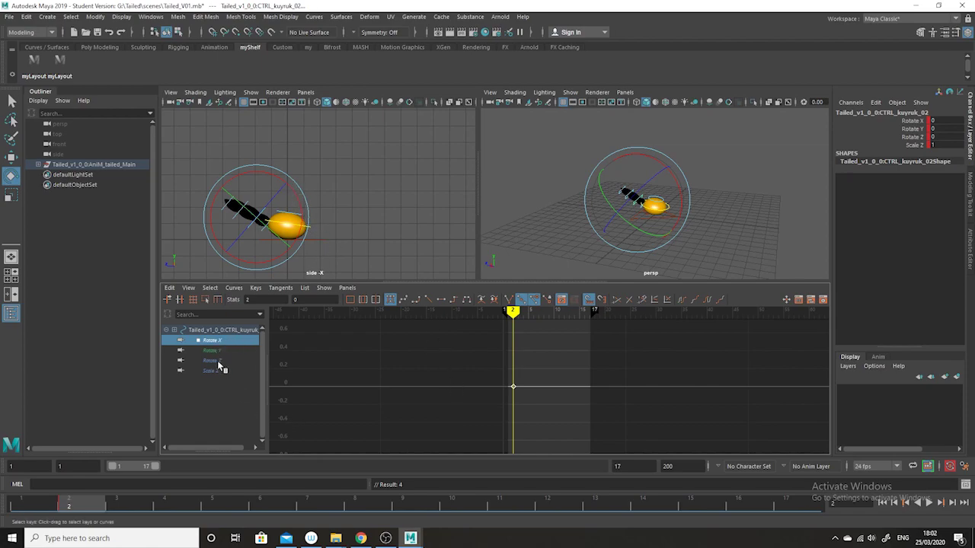
pyautogui.click(170, 288)
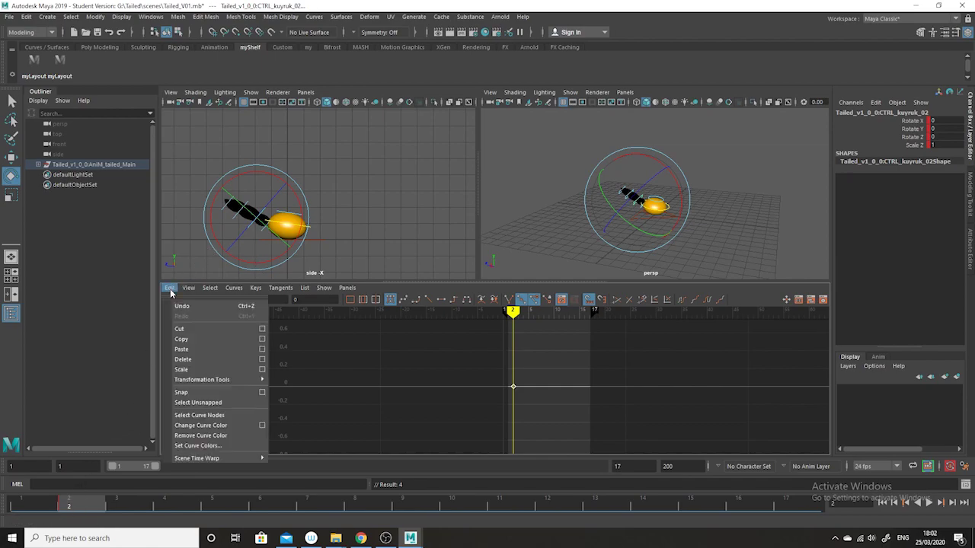
pyautogui.click(188, 351)
pyautogui.keyDown('alt'); pyautogui.moveTo(662, 397); pyautogui.dragTo(474, 335, button='right'); pyautogui.keyUp('alt')
pyautogui.press('f')
pyautogui.keyDown('alt'); pyautogui.moveTo(586, 407); pyautogui.dragTo(540, 405, button='right'); pyautogui.keyUp('alt')
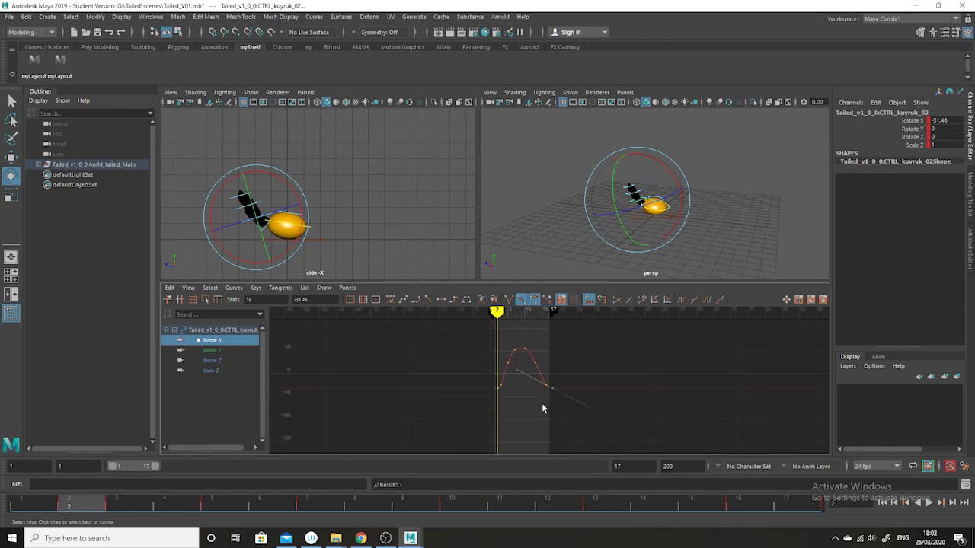
# Step: Set both the pre infinity and post infinity of CTRL_kuyruk_02's Rotate X curve to Cycle
pyautogui.moveTo(624, 332); pyautogui.dragTo(450, 420)
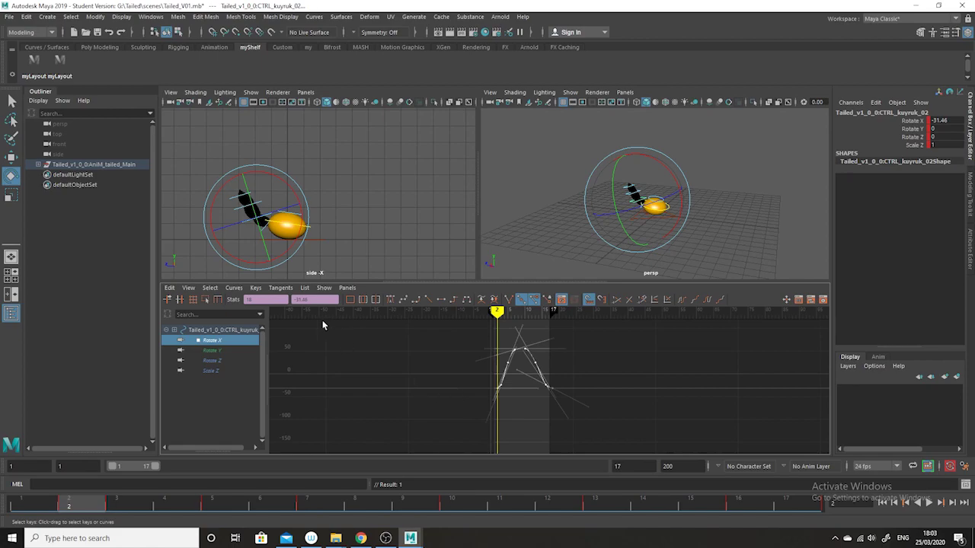
pyautogui.click(232, 288)
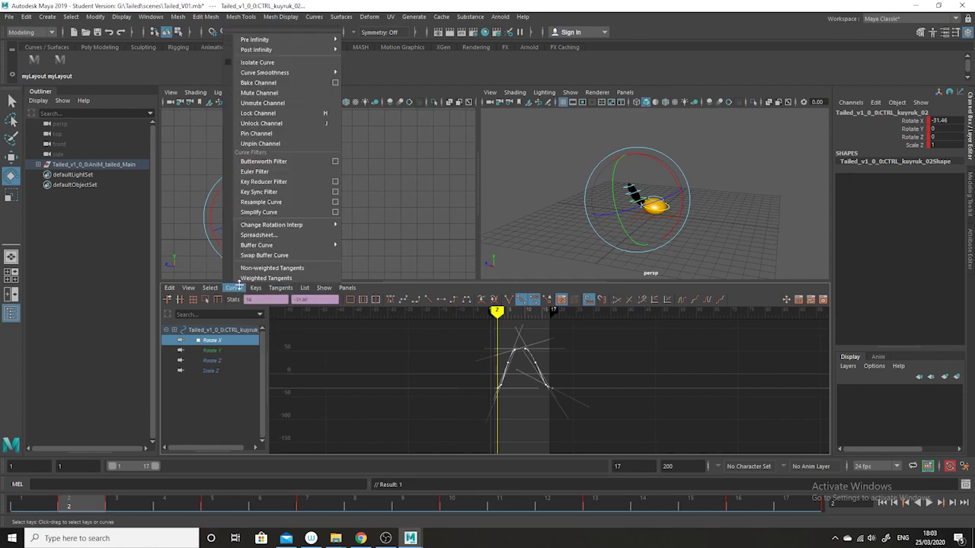
pyautogui.moveTo(255, 50)
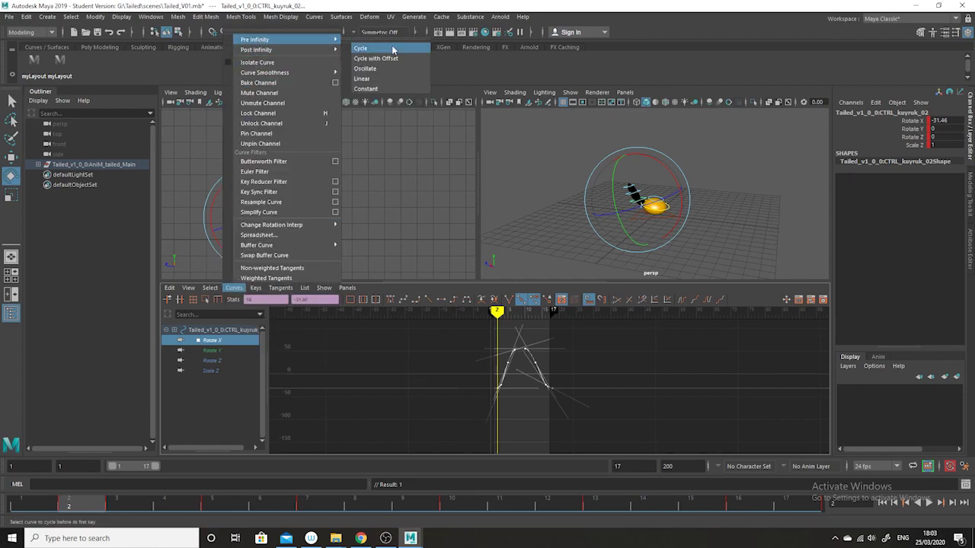
pyautogui.click(392, 48)
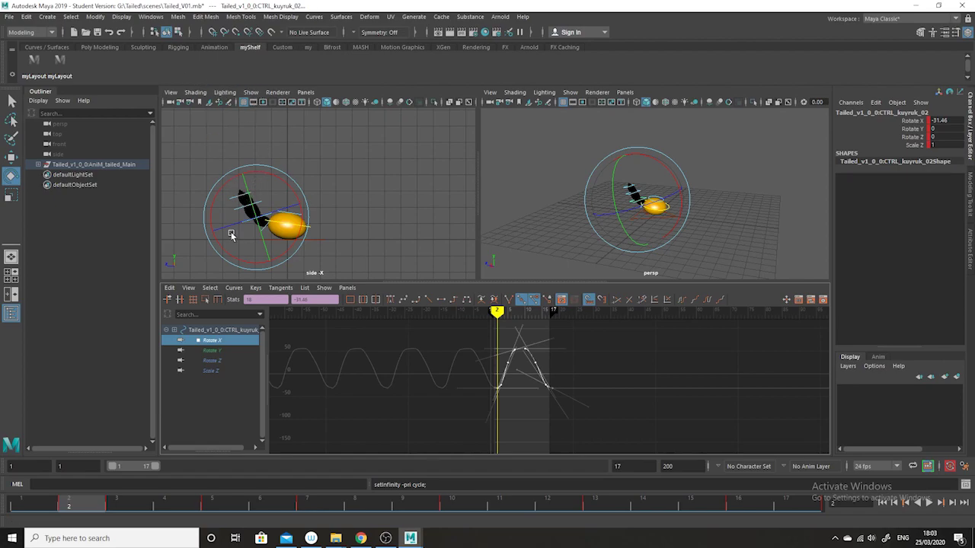
pyautogui.click(234, 288)
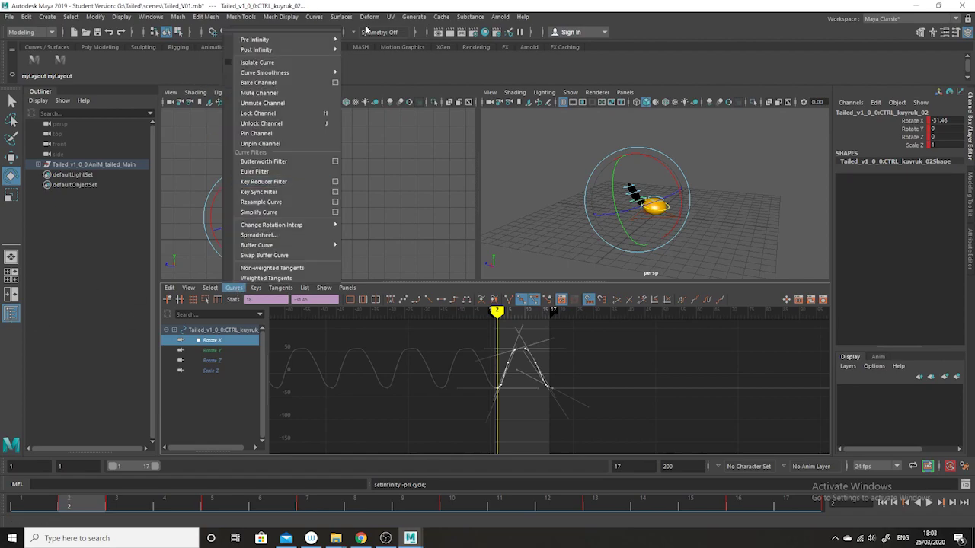
pyautogui.moveTo(327, 50)
pyautogui.click(377, 61)
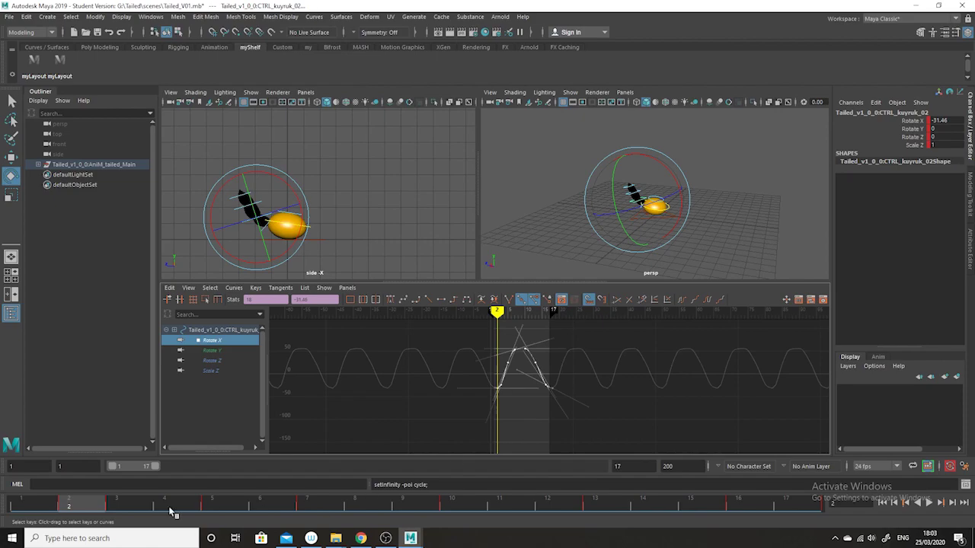
# Step: Lower the whole Rotate X curve of CTRL_kuyruk_02 by about 30 degrees and scrub through frame 17 to check the motion
pyautogui.moveTo(65, 509); pyautogui.dragTo(117, 505)
pyautogui.moveTo(129, 469); pyautogui.dragTo(328, 507)
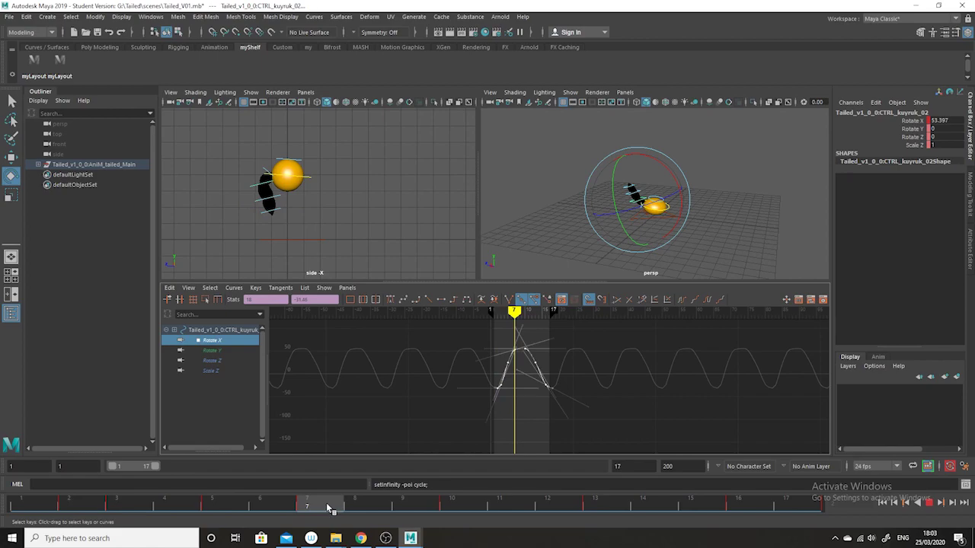
pyautogui.click(552, 426)
pyautogui.moveTo(640, 328); pyautogui.dragTo(453, 413)
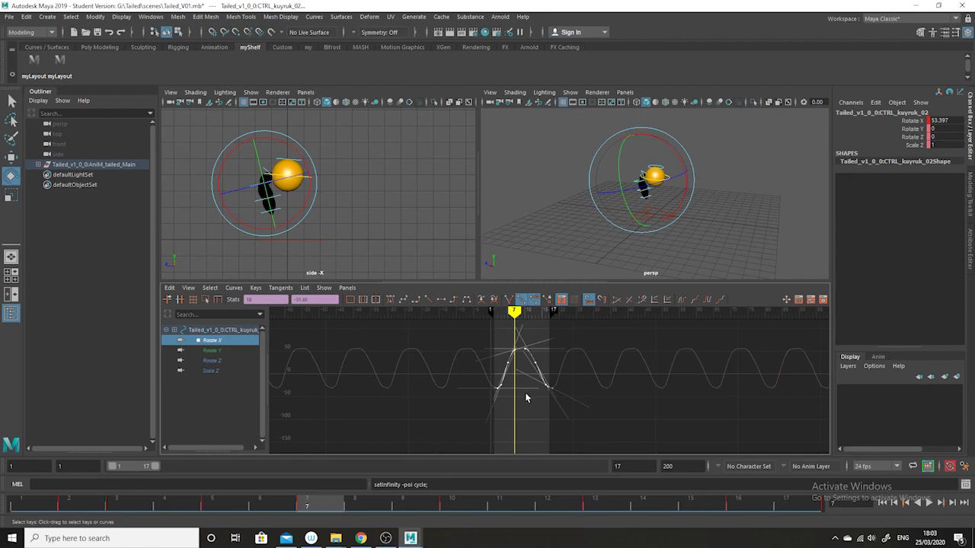
pyautogui.keyDown('shift'); pyautogui.moveTo(529, 378); pyautogui.dragTo(523, 399, button='middle'); pyautogui.keyUp('shift')
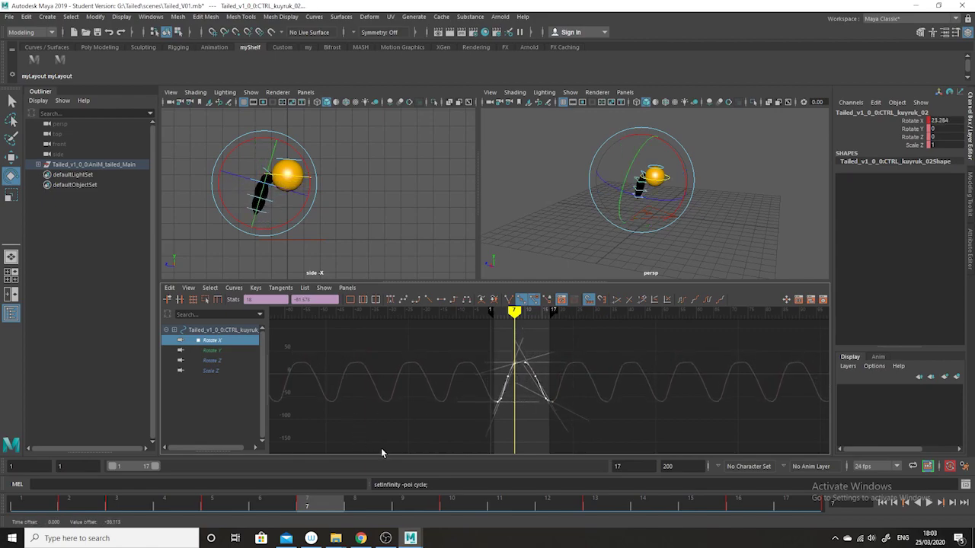
pyautogui.moveTo(44, 507); pyautogui.dragTo(822, 508)
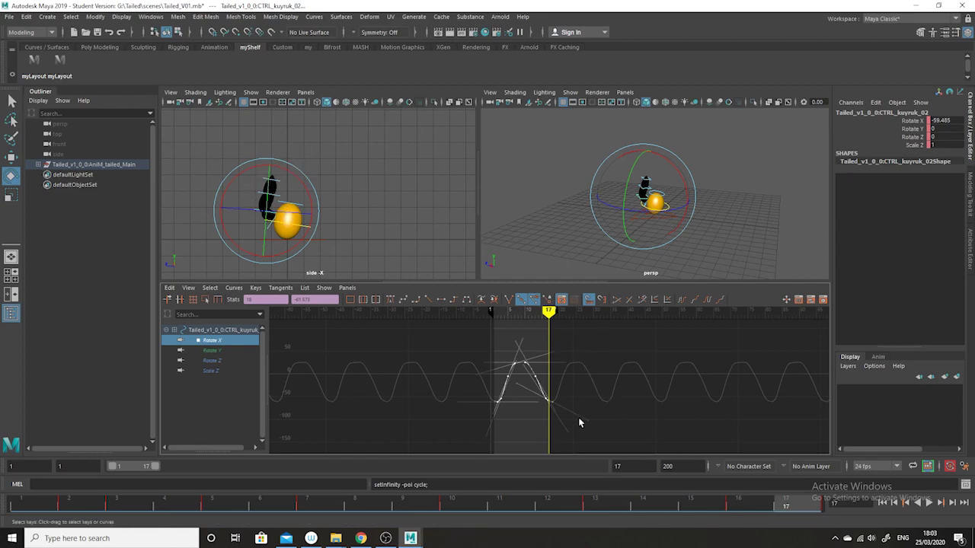
# Step: Examine the keys and cycling shape of CTRL_kuyruk_02's Rotate X curve on its own
pyautogui.click(586, 441)
pyautogui.moveTo(583, 344); pyautogui.dragTo(433, 452)
pyautogui.click(374, 206)
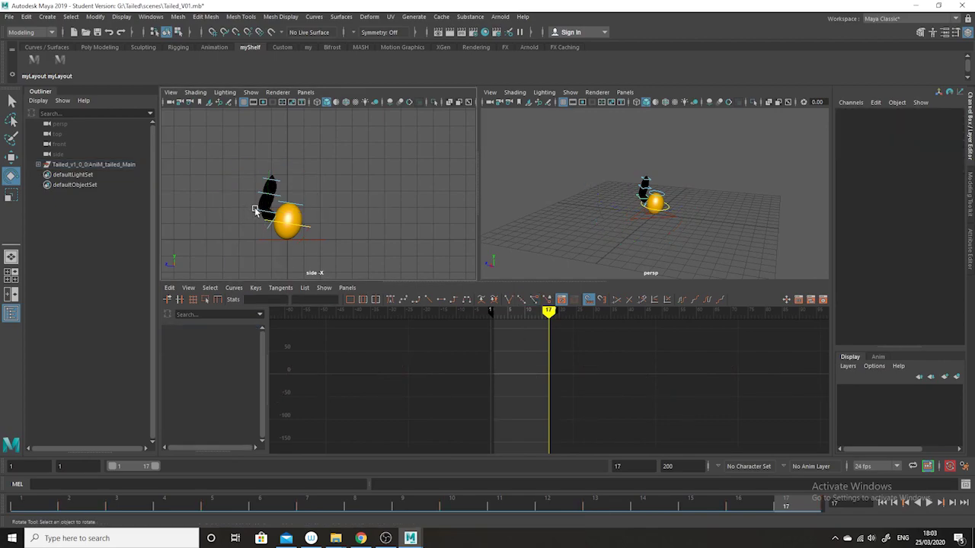
pyautogui.click(256, 212)
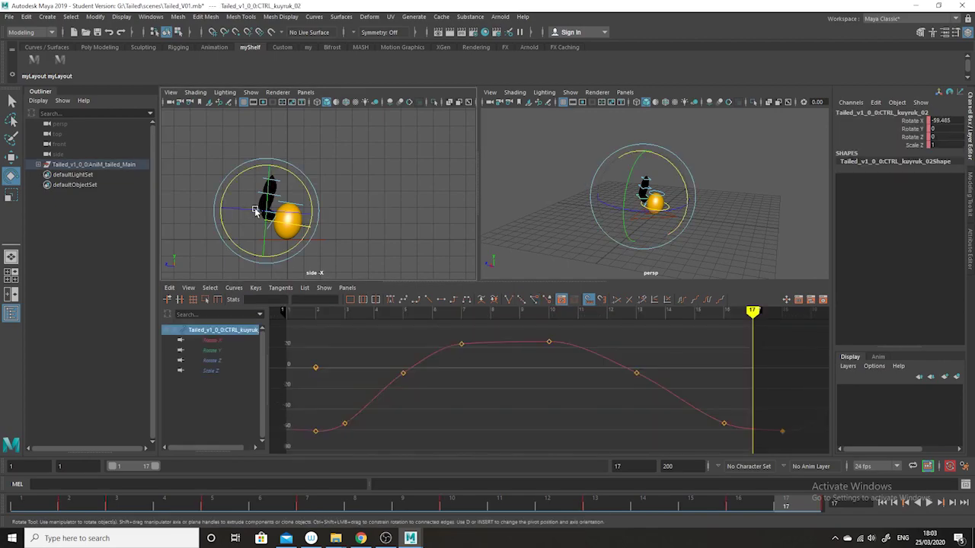
pyautogui.click(229, 341)
pyautogui.scroll(-5, 537, 423)
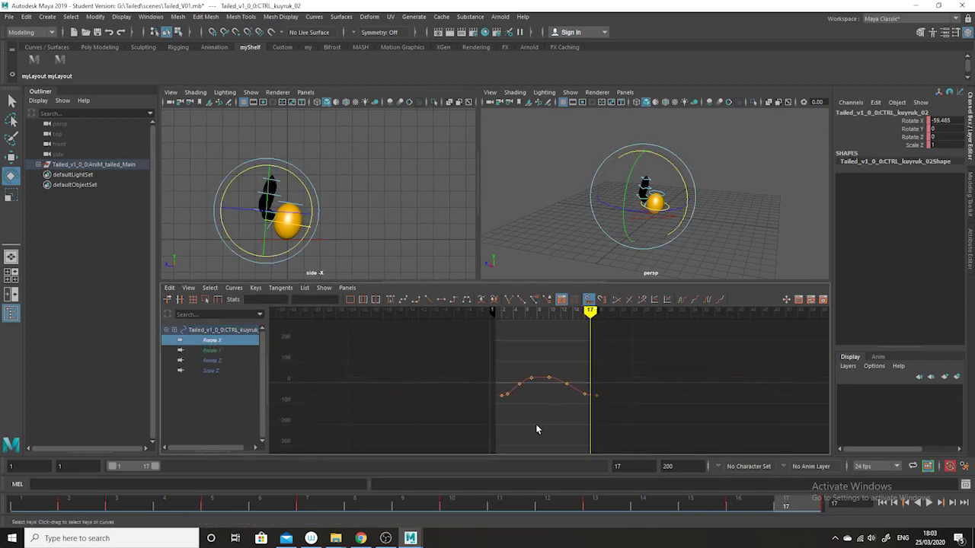
pyautogui.moveTo(673, 324); pyautogui.dragTo(484, 456)
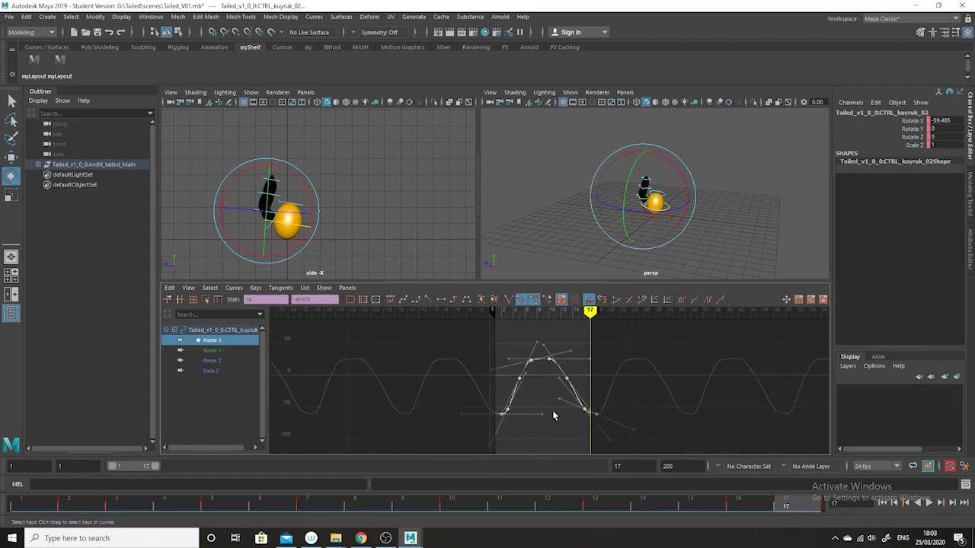
pyautogui.click(573, 437)
pyautogui.moveTo(664, 327); pyautogui.dragTo(437, 455)
# Step: Select tail control CTRL_kuyruk_01 and inspect the tail base up close in the perspective view
pyautogui.click(303, 209)
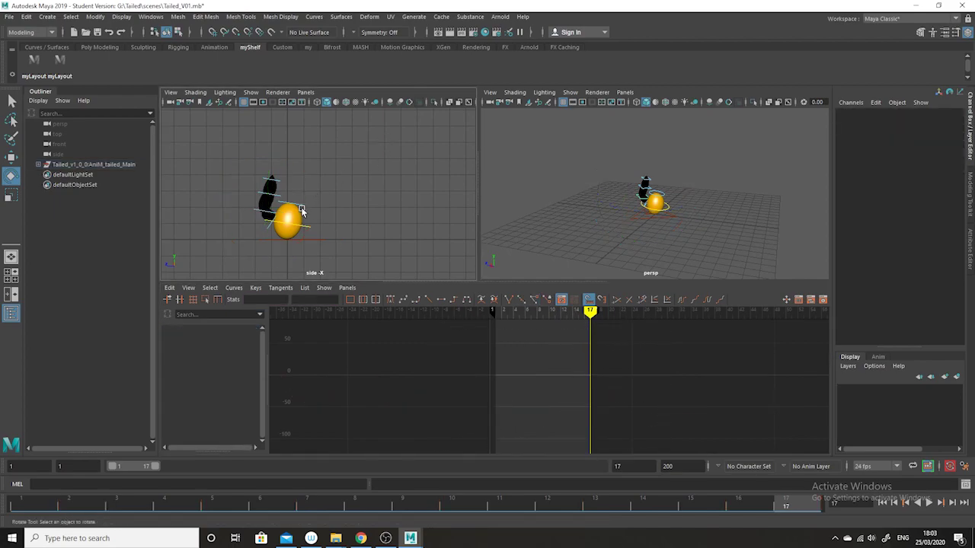
pyautogui.click(266, 232)
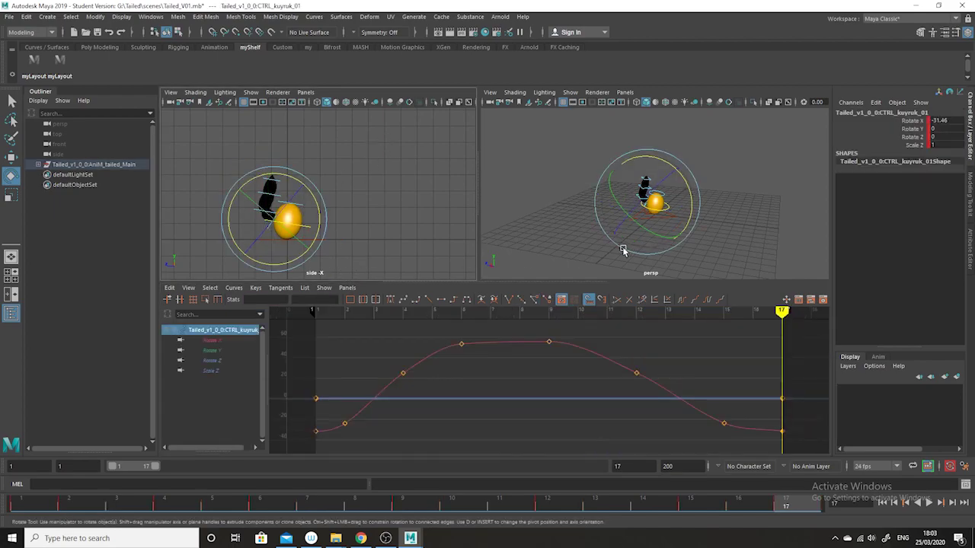
pyautogui.moveTo(688, 211); pyautogui.dragTo(695, 222)
pyautogui.keyDown('alt'); pyautogui.moveTo(697, 222); pyautogui.dragTo(716, 278, button='right'); pyautogui.keyUp('alt')
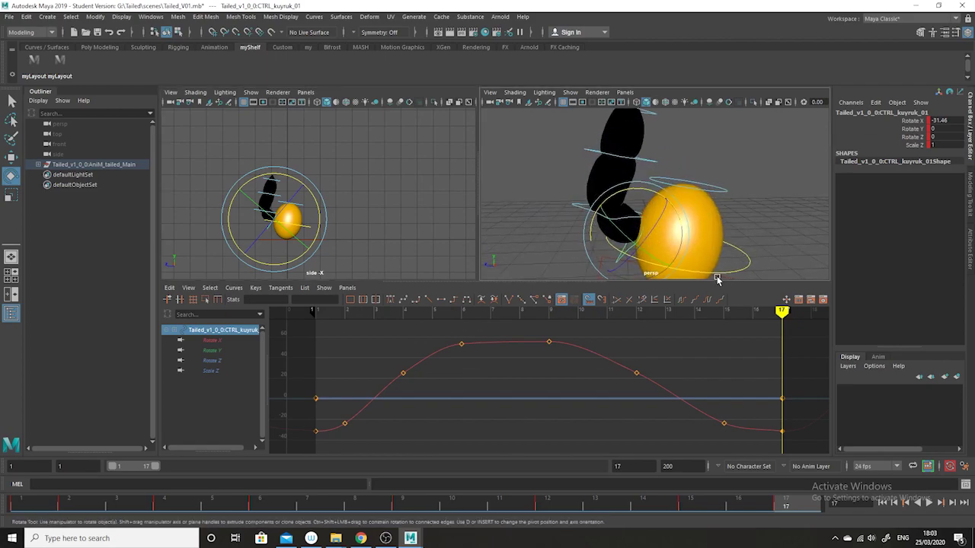
pyautogui.keyDown('alt'); pyautogui.moveTo(716, 278); pyautogui.dragTo(723, 274, button='middle'); pyautogui.keyUp('alt')
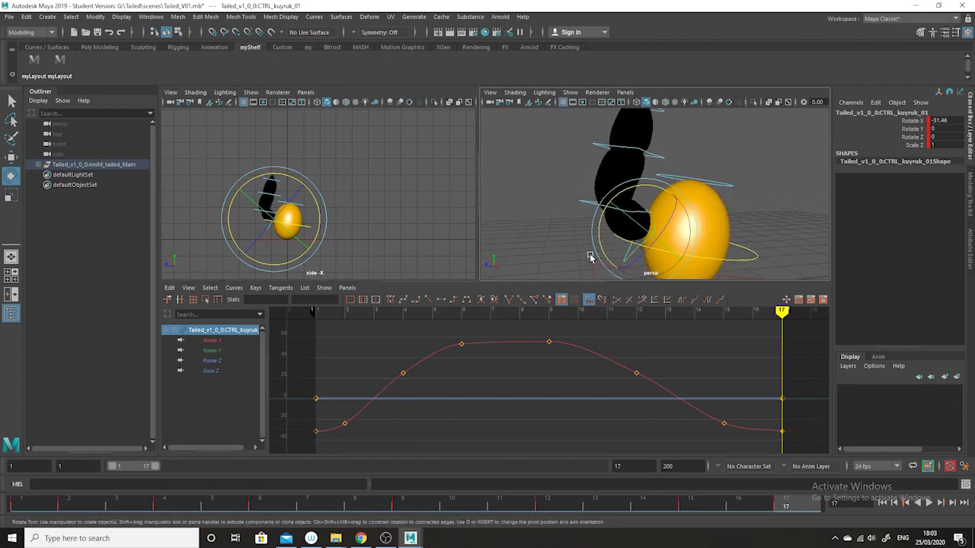
# Step: Scale down the whole Rotate X curve of CTRL_kuyruk_01 vertically until its frame 17 key is at about -14.5
pyautogui.click(212, 341)
pyautogui.scroll(-5, 614, 420)
pyautogui.keyDown('alt'); pyautogui.keyDown('shift'); pyautogui.moveTo(610, 438); pyautogui.dragTo(592, 401, button='right'); pyautogui.keyUp('shift'); pyautogui.keyUp('alt')
pyautogui.moveTo(634, 333); pyautogui.dragTo(456, 449)
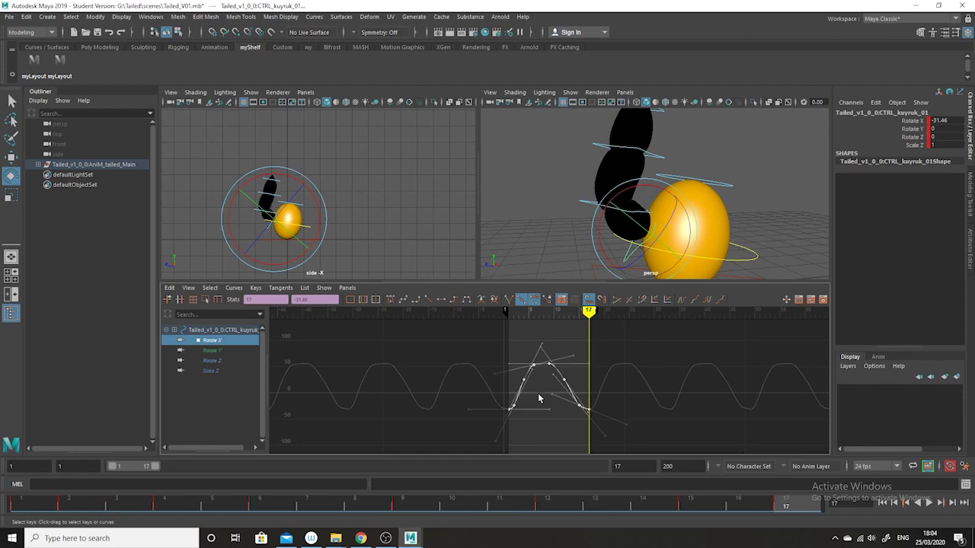
pyautogui.keyDown('shift'); pyautogui.moveTo(544, 394); pyautogui.dragTo(544, 388, button='middle'); pyautogui.keyUp('shift')
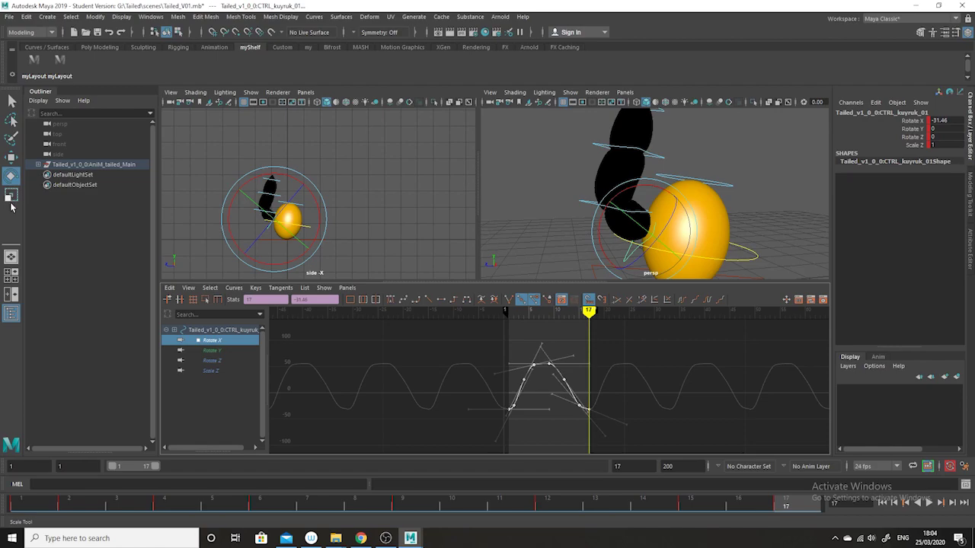
pyautogui.click(10, 196)
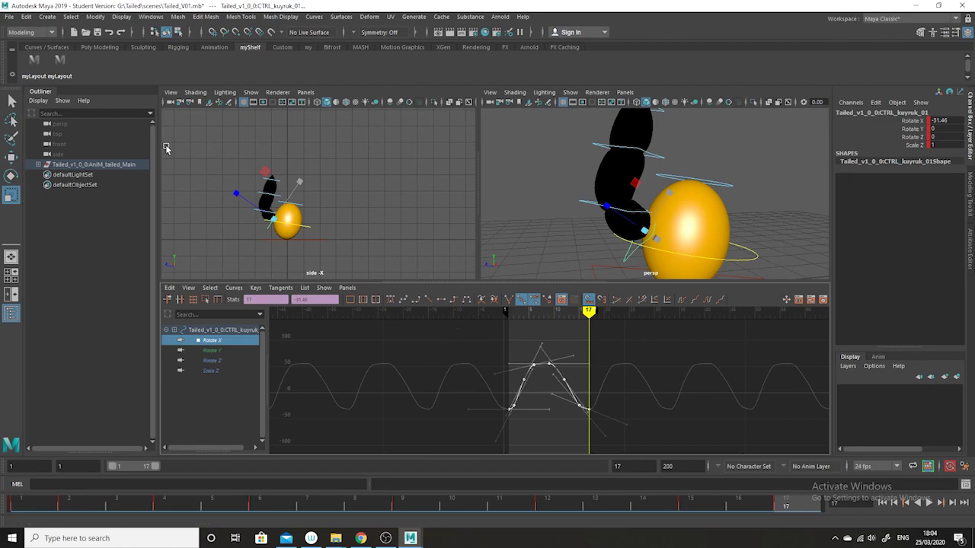
pyautogui.click(12, 159)
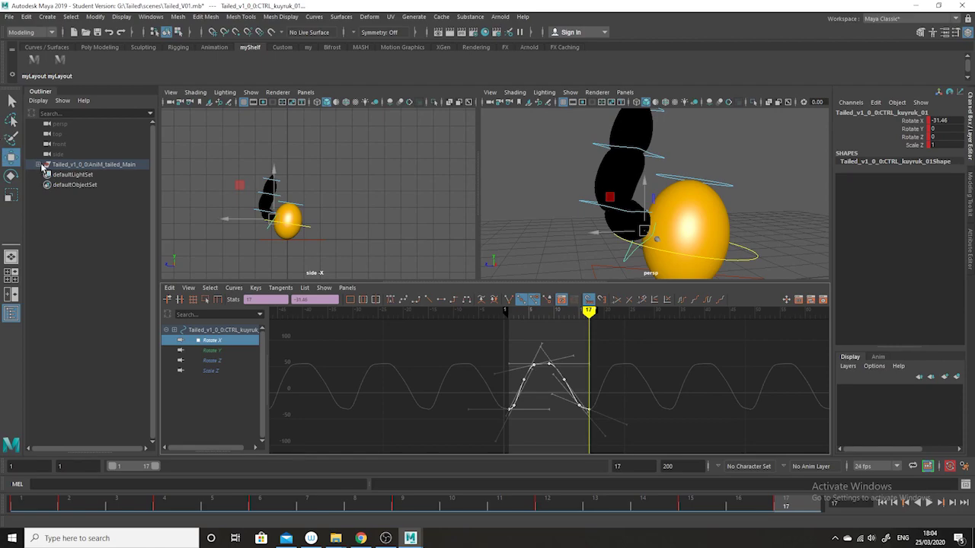
pyautogui.click(11, 195)
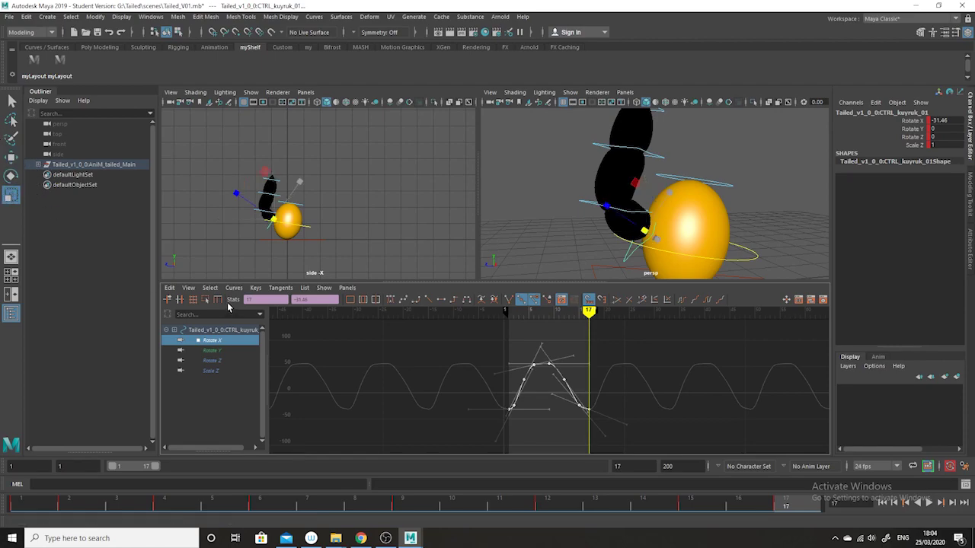
pyautogui.moveTo(548, 387); pyautogui.dragTo(544, 405, button='middle')
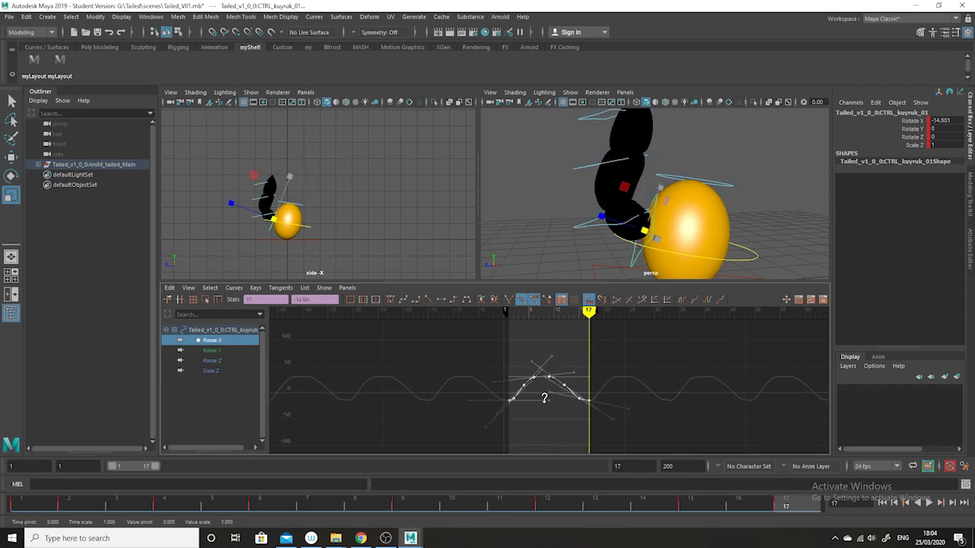
# Step: Deselect the control, scrub the timeline and play the animation to check the reduced tail-base motion
pyautogui.click(367, 217)
pyautogui.moveTo(309, 504); pyautogui.dragTo(366, 503)
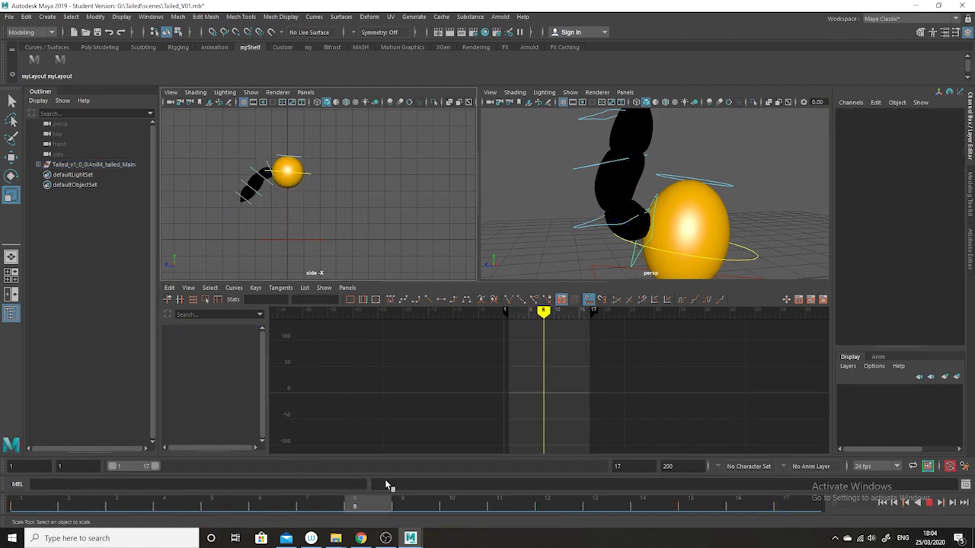
pyautogui.click(929, 503)
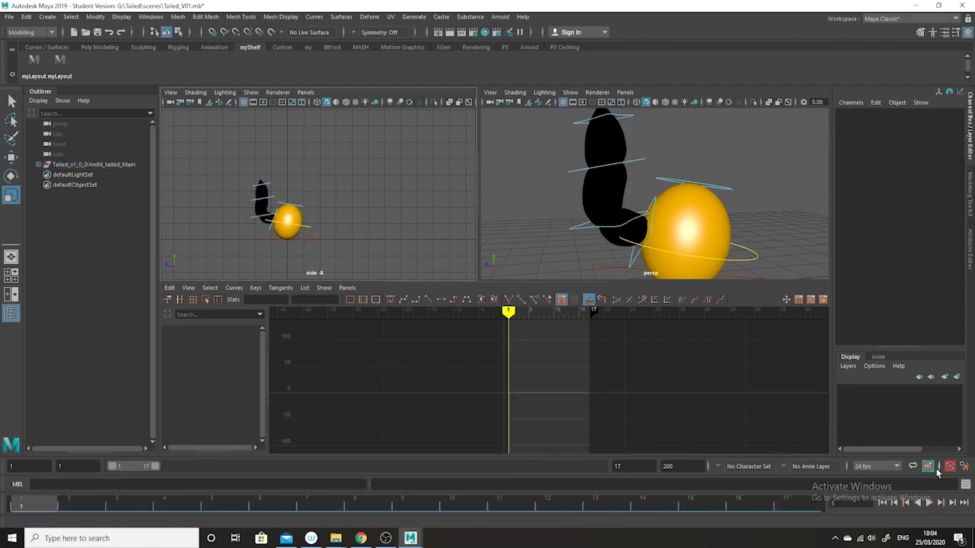
pyautogui.click(930, 503)
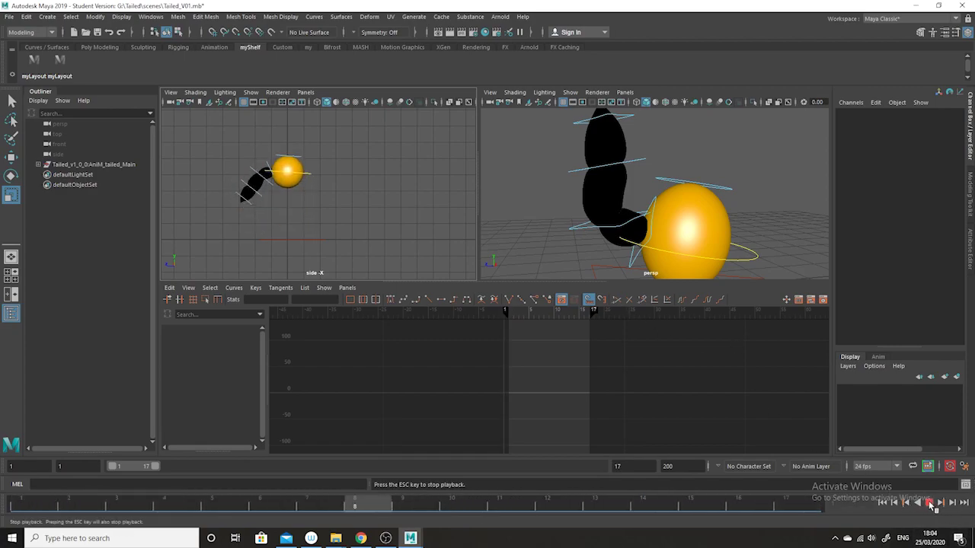
pyautogui.press('Escape')
# Step: Copy all Rotate X keys of tail control CTRL_kuyruk_02
pyautogui.click(267, 181)
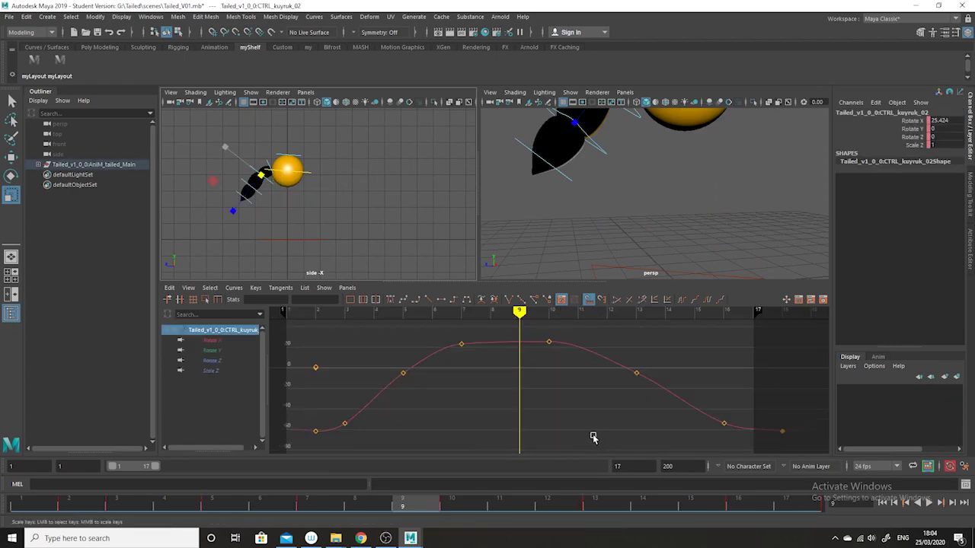
pyautogui.press('f')
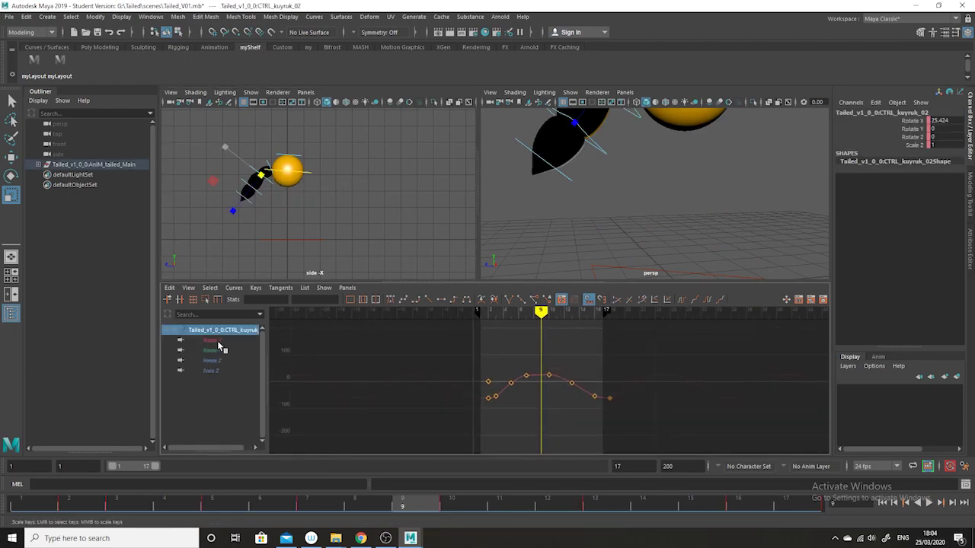
pyautogui.click(216, 342)
pyautogui.scroll(-7, 552, 439)
pyautogui.scroll(5, 564, 429)
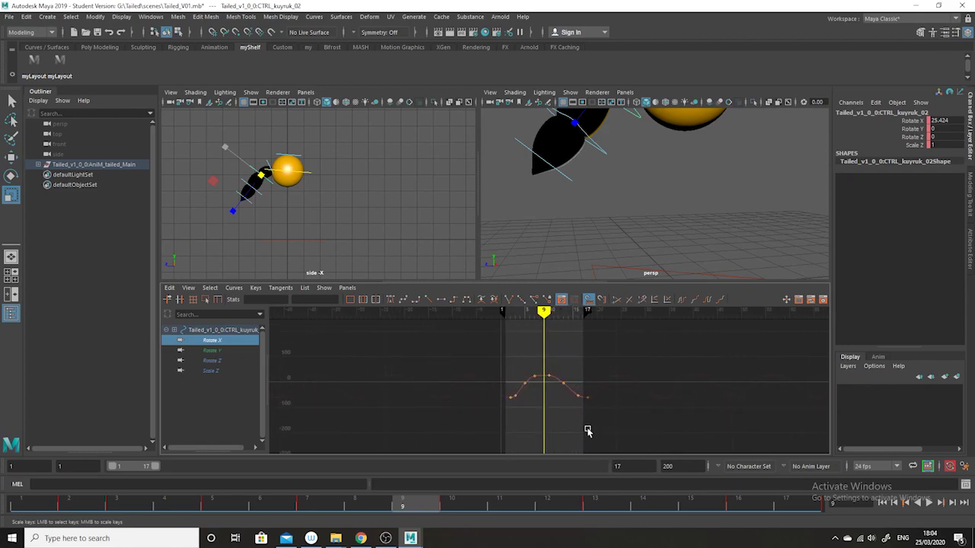
pyautogui.moveTo(643, 356); pyautogui.dragTo(447, 447)
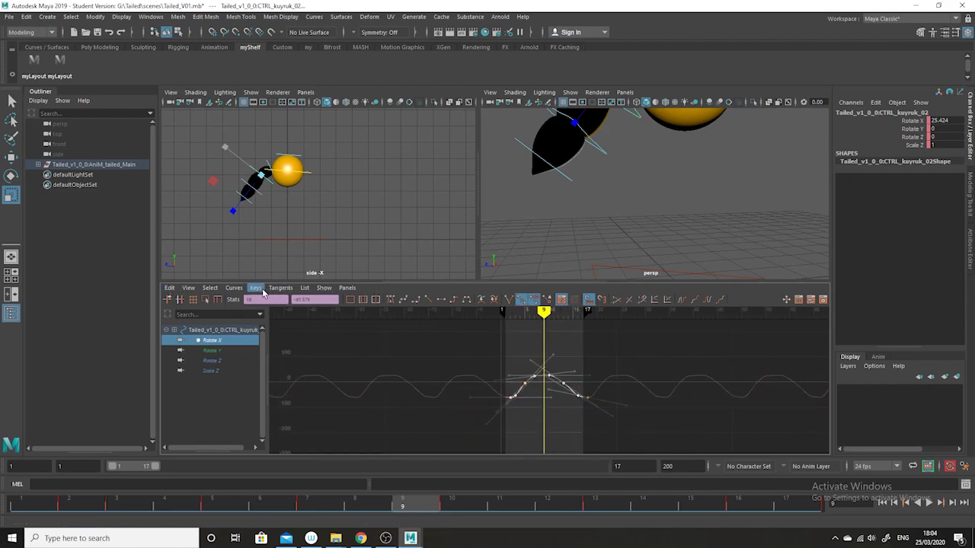
pyautogui.click(169, 288)
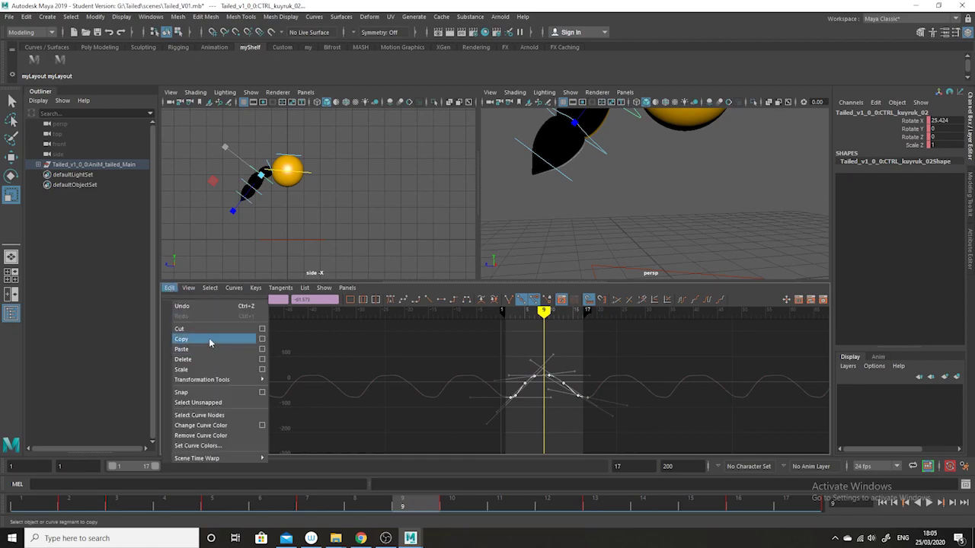
pyautogui.click(210, 342)
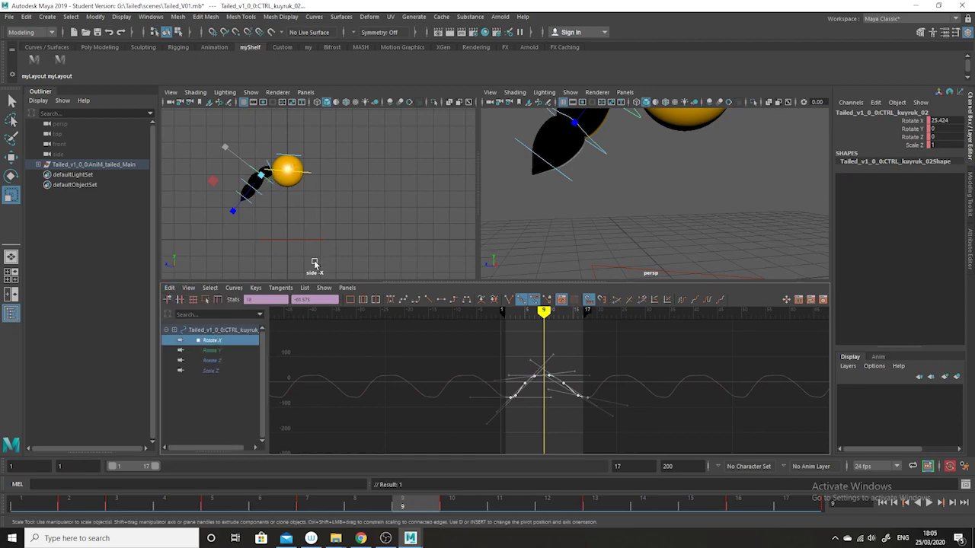
# Step: Select tail control CTRL_kuyruk_03 and set a key on it at frame 3
pyautogui.click(257, 195)
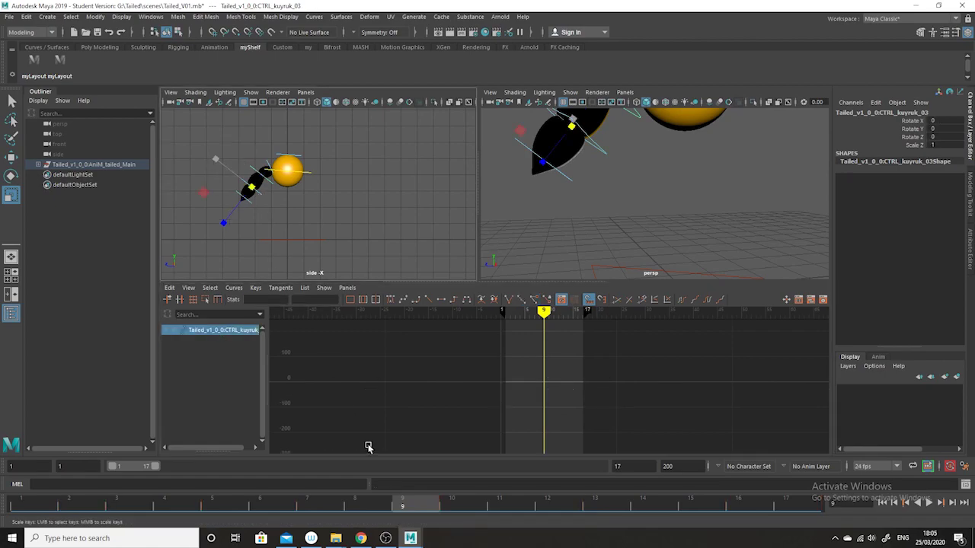
pyautogui.click(134, 507)
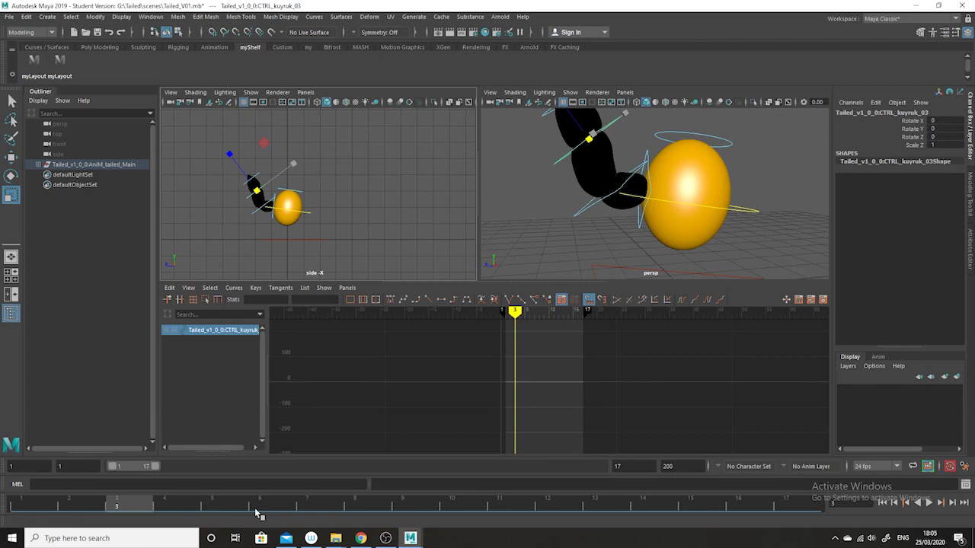
pyautogui.press('s')
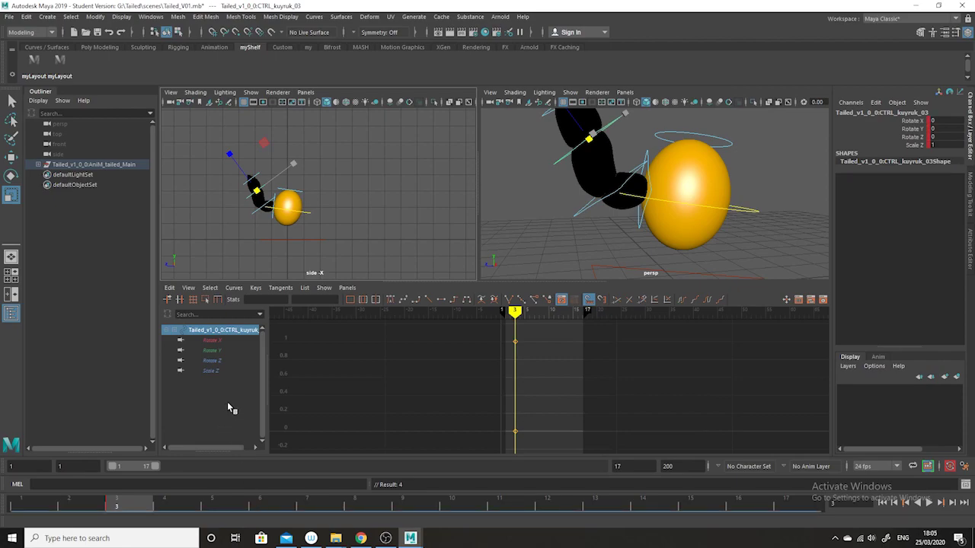
# Step: Paste the copied keys onto CTRL_kuyruk_03's Rotate X curve, starting at frame 3
pyautogui.click(214, 340)
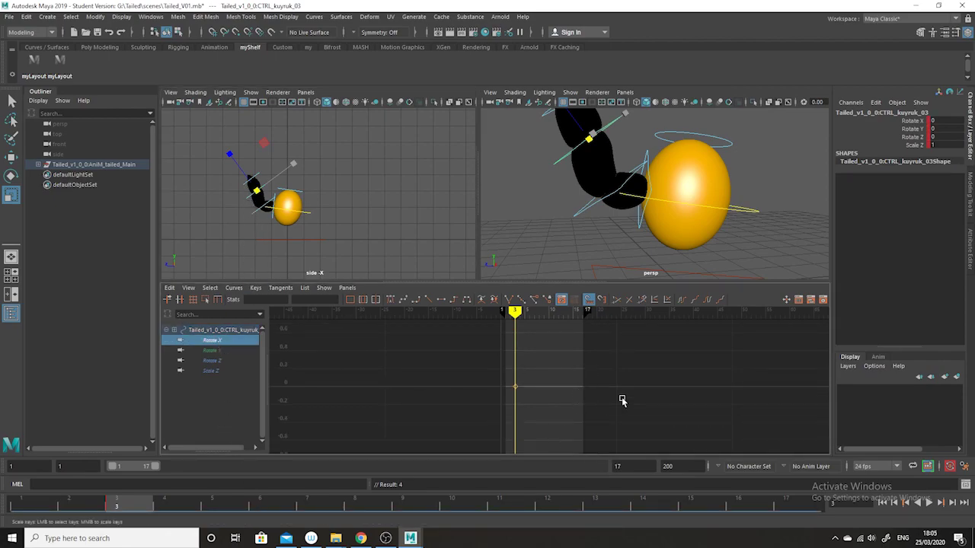
pyautogui.moveTo(594, 357); pyautogui.dragTo(411, 455)
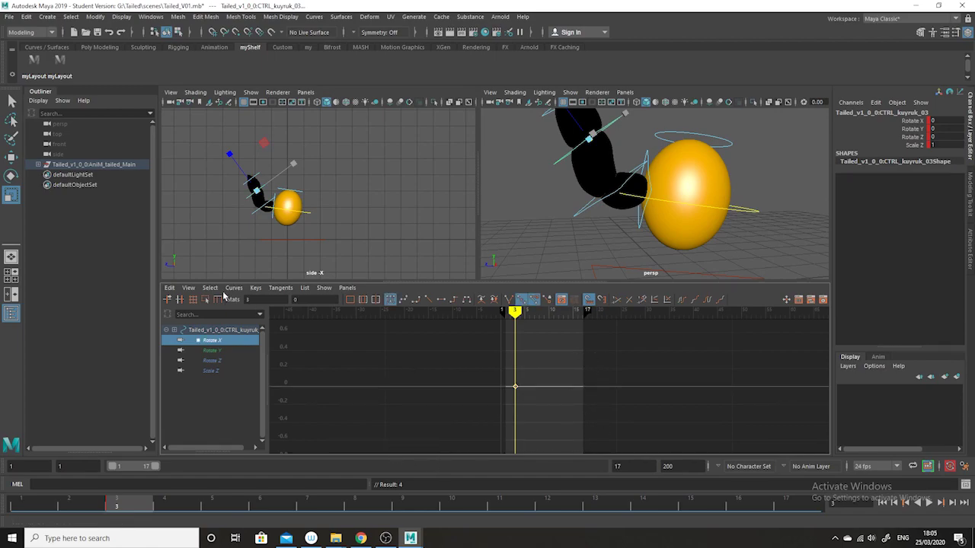
pyautogui.rightClick(128, 506)
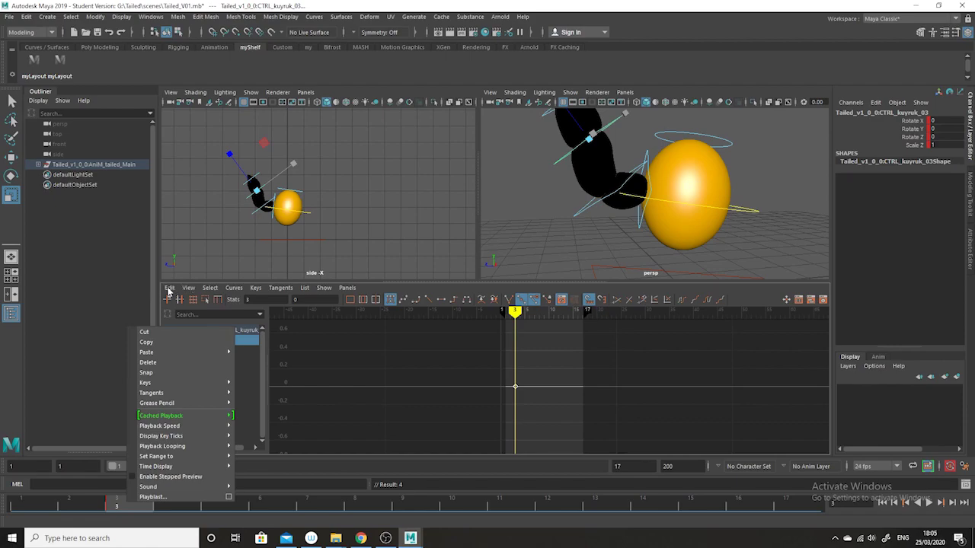
pyautogui.click(169, 291)
pyautogui.click(169, 290)
pyautogui.click(200, 350)
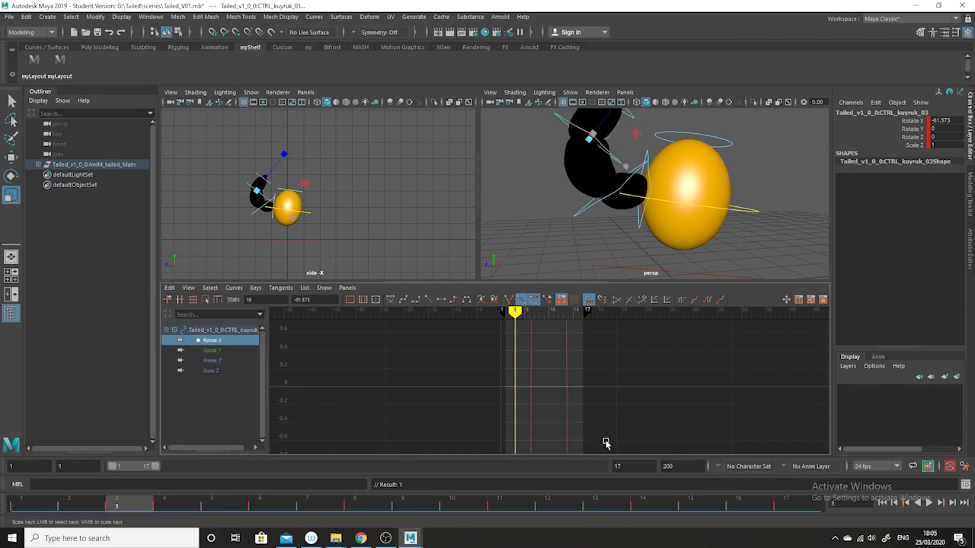
# Step: Set both the pre infinity and post infinity of CTRL_kuyruk_03's Rotate X curve to Cycle
pyautogui.press('f')
pyautogui.keyDown('alt'); pyautogui.moveTo(650, 418); pyautogui.dragTo(627, 424, button='right'); pyautogui.keyUp('alt')
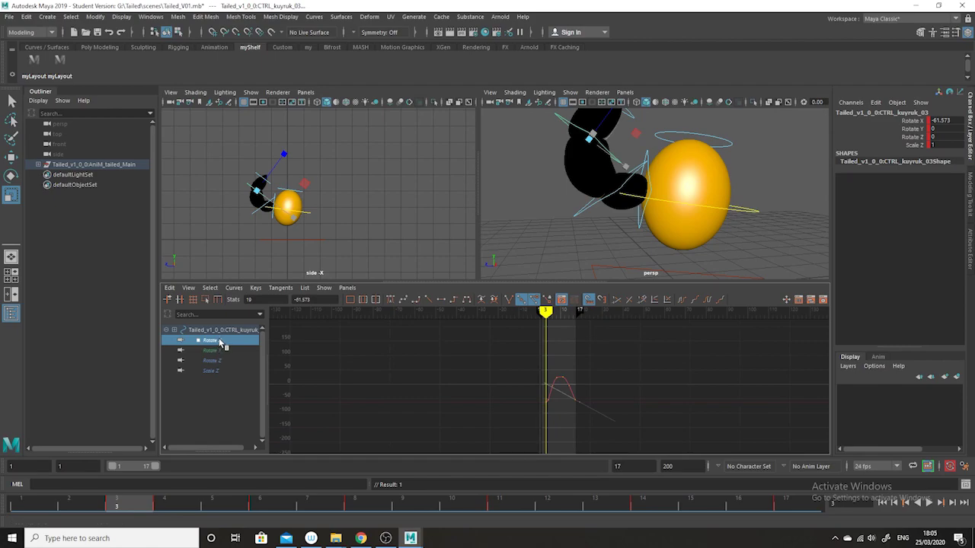
pyautogui.moveTo(631, 349); pyautogui.dragTo(500, 425)
pyautogui.press('f')
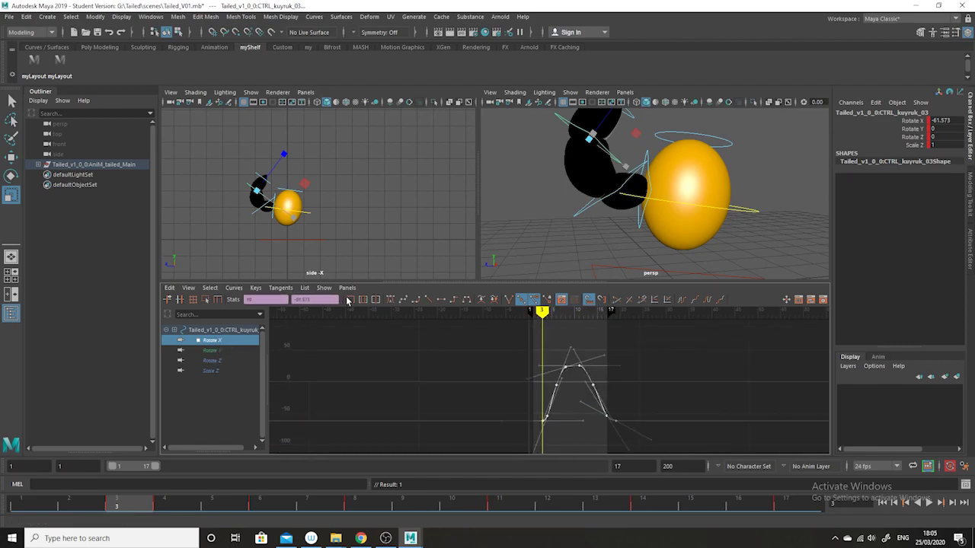
pyautogui.click(234, 288)
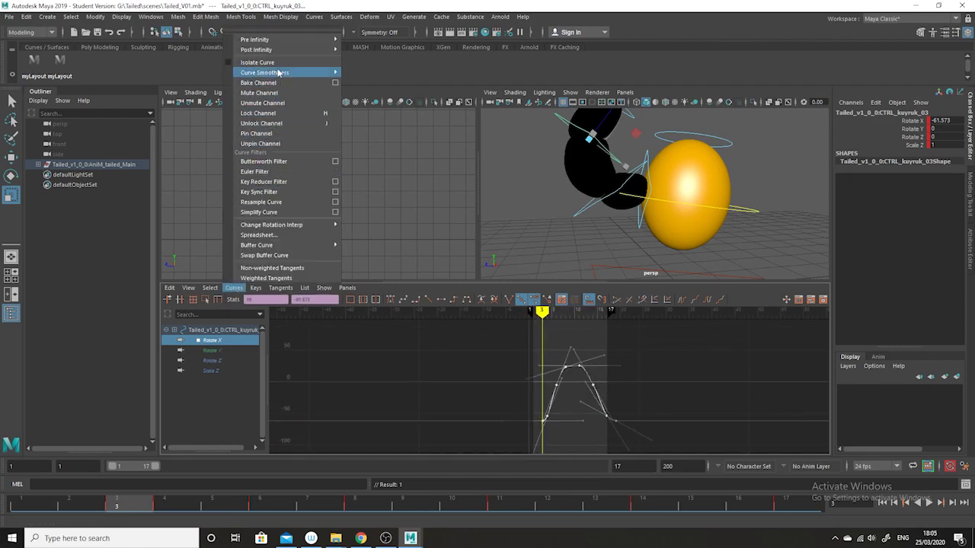
pyautogui.moveTo(287, 40)
pyautogui.click(361, 48)
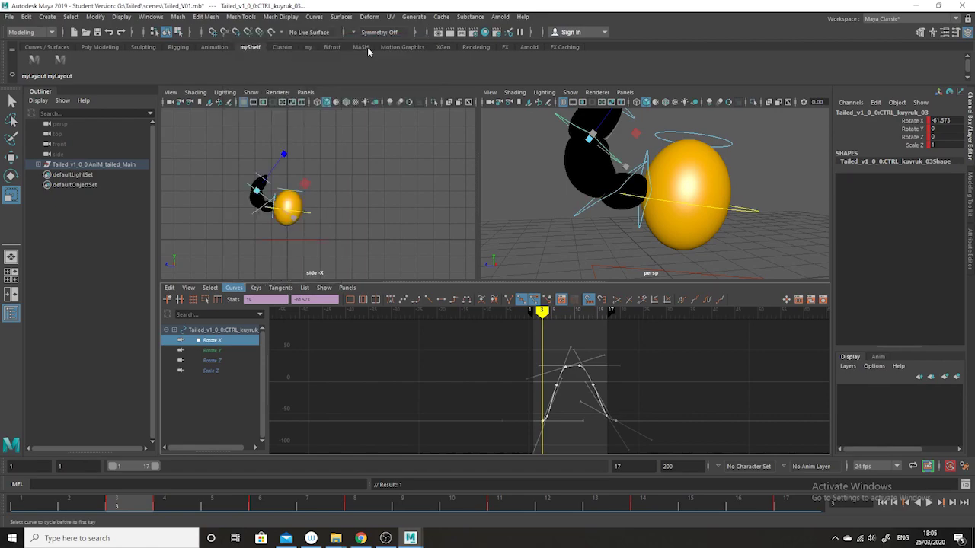
pyautogui.click(236, 289)
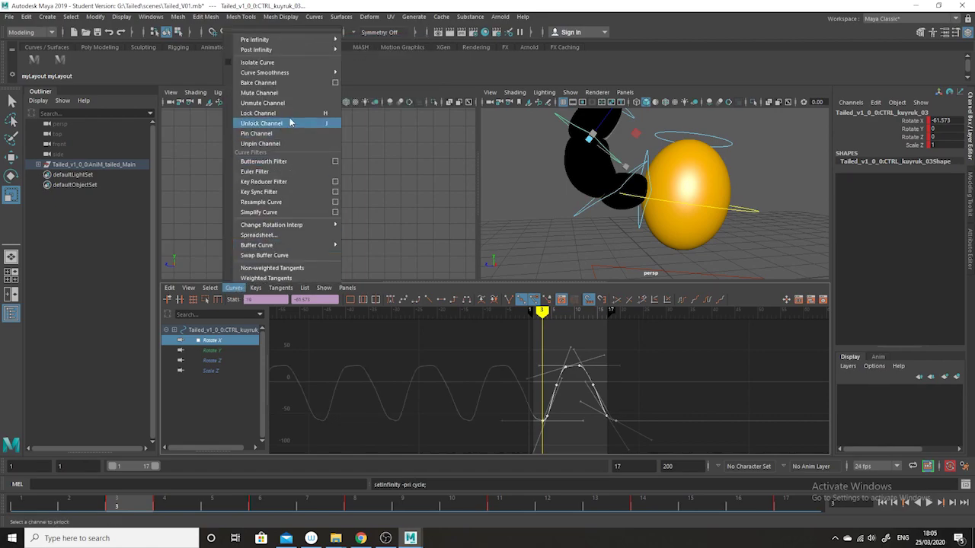
pyautogui.moveTo(293, 50)
pyautogui.click(378, 55)
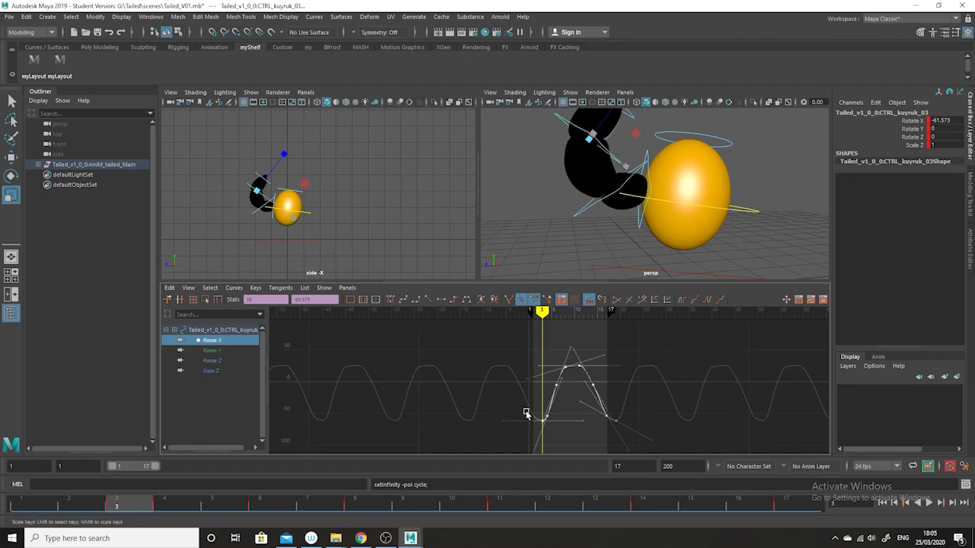
# Step: Scale down the whole Rotate X curve of CTRL_kuyruk_03 vertically until its frame 3 key is at about -37
pyautogui.keyDown('alt'); pyautogui.keyDown('shift'); pyautogui.moveTo(618, 404); pyautogui.dragTo(632, 407, button='right'); pyautogui.keyUp('shift'); pyautogui.keyUp('alt')
pyautogui.keyDown('alt'); pyautogui.moveTo(691, 432); pyautogui.dragTo(652, 436, button='right'); pyautogui.keyUp('alt')
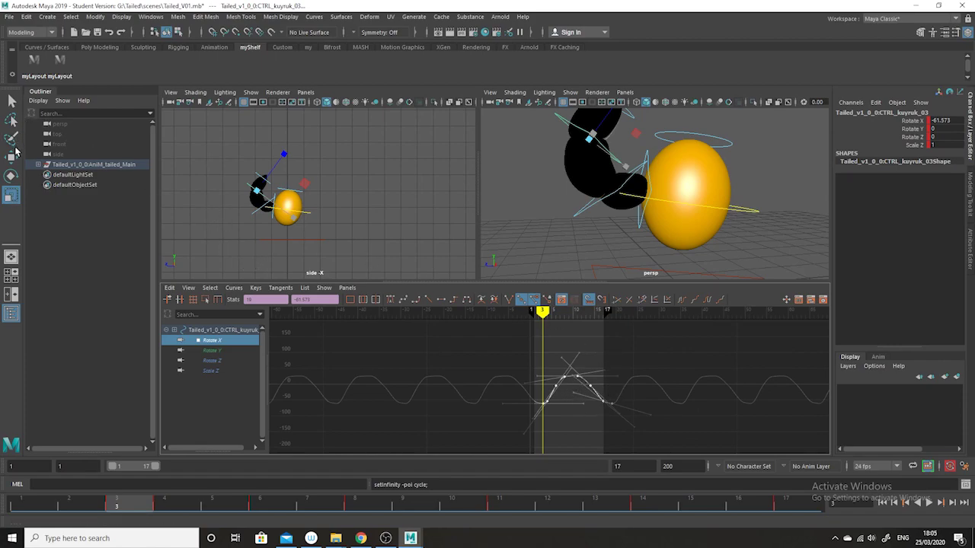
pyautogui.press('w')
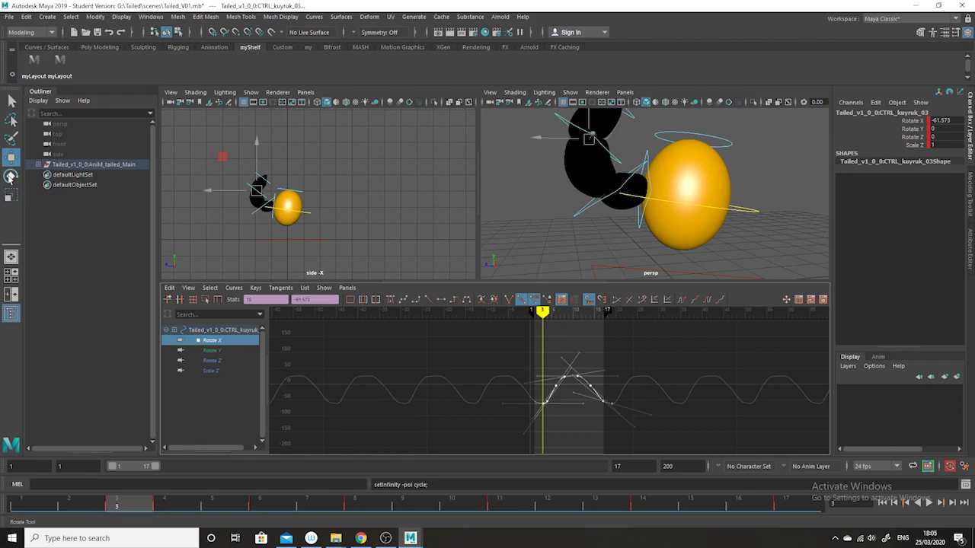
pyautogui.click(10, 195)
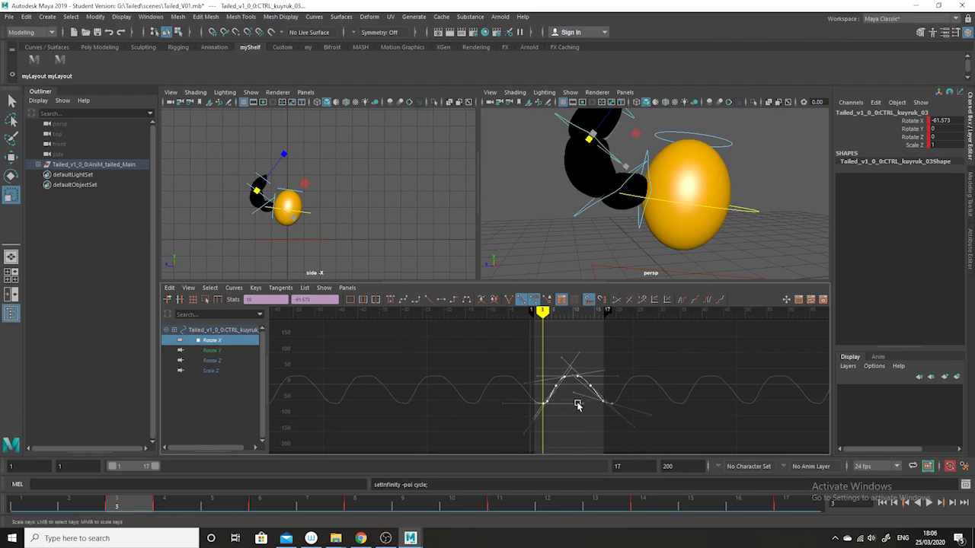
pyautogui.keyDown('shift'); pyautogui.moveTo(571, 386); pyautogui.dragTo(568, 404, button='middle'); pyautogui.keyUp('shift')
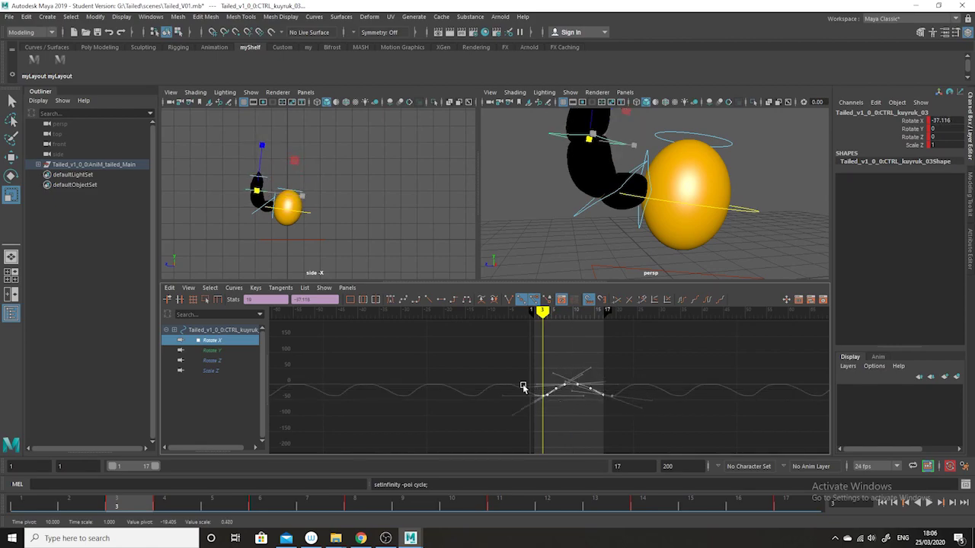
# Step: Deselect the control, return to frame 1 and play the animation to check the overlapping motion of the whole tail
pyautogui.click(336, 207)
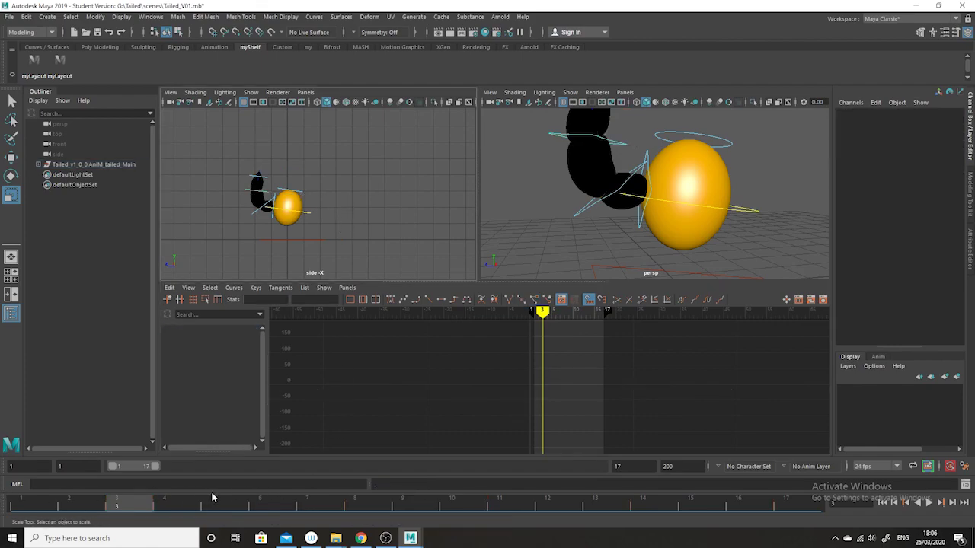
pyautogui.moveTo(211, 509); pyautogui.dragTo(31, 488)
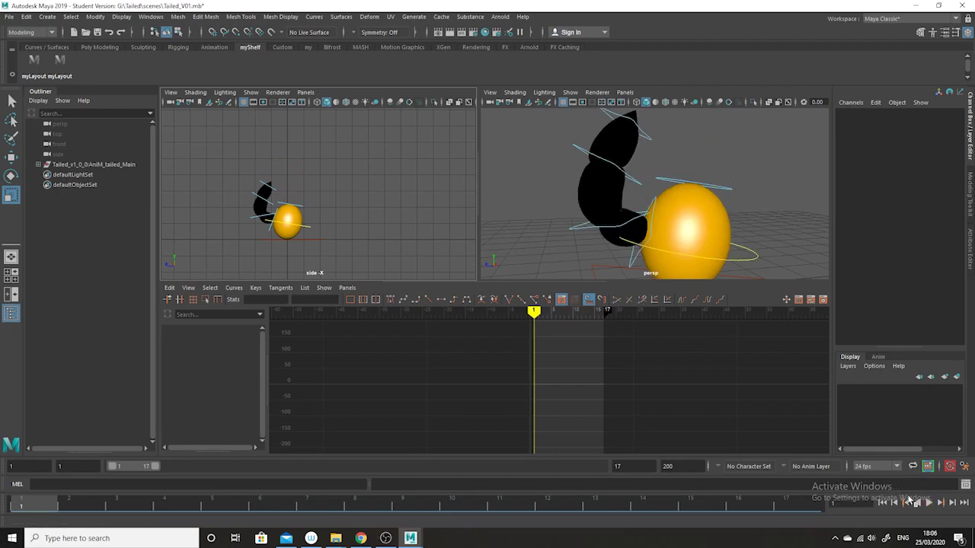
pyautogui.click(929, 503)
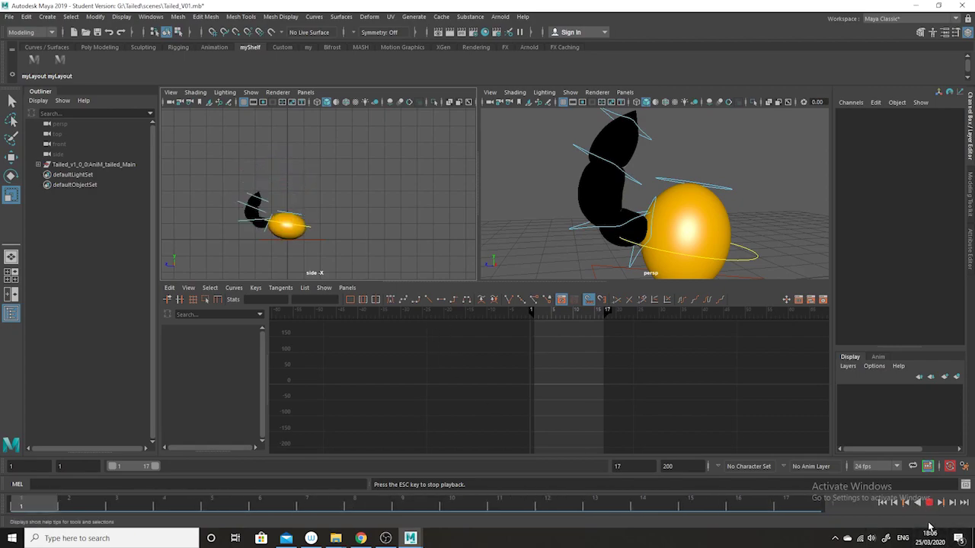
# Step: Stop the playback and copy all Rotate X keys of CTRL_kuyruk_03
pyautogui.click(931, 505)
pyautogui.click(276, 194)
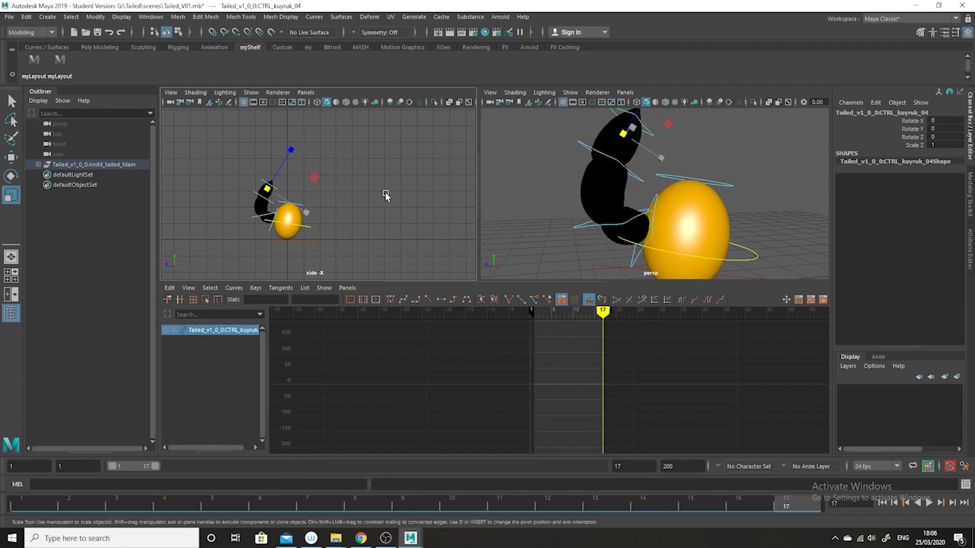
pyautogui.click(271, 204)
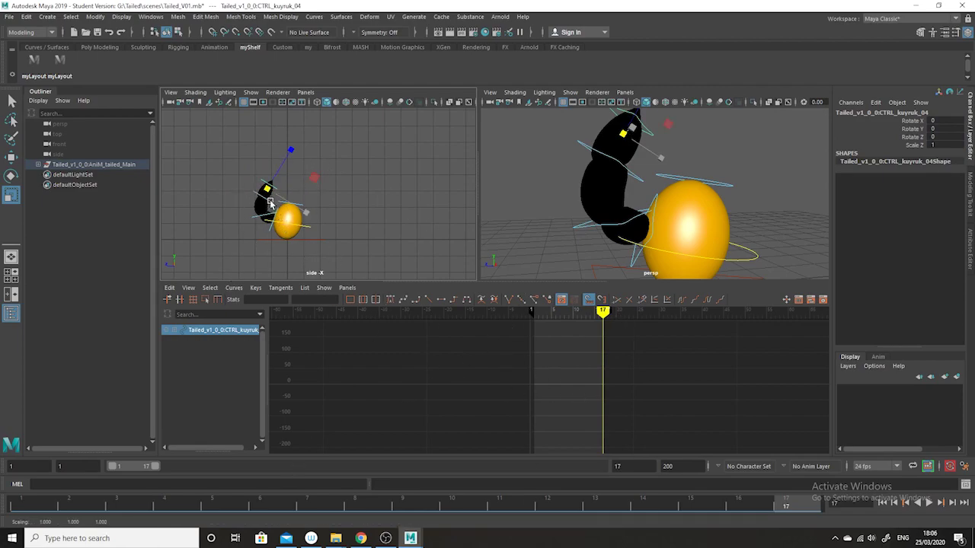
pyautogui.click(582, 144)
pyautogui.keyDown('alt'); pyautogui.moveTo(631, 412); pyautogui.dragTo(568, 378, button='right'); pyautogui.keyUp('alt')
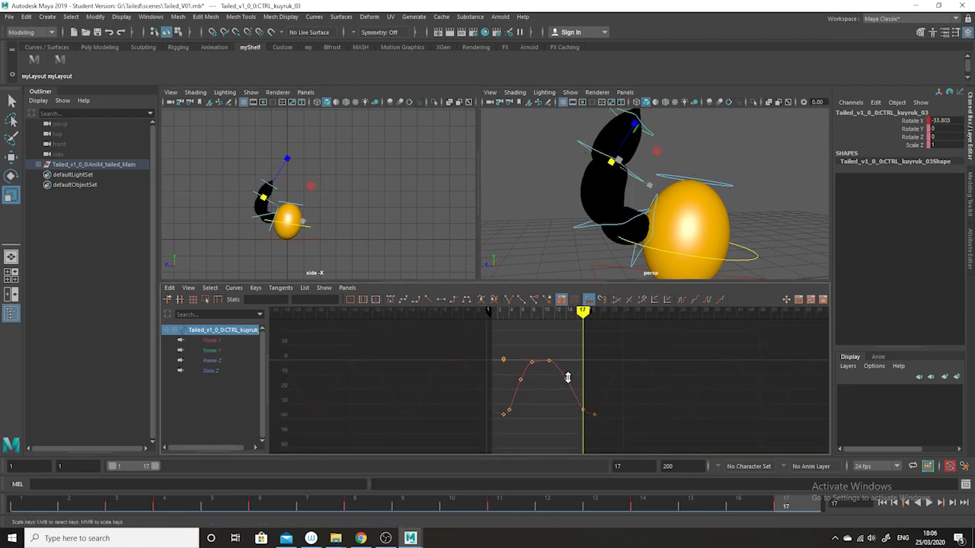
pyautogui.click(225, 342)
pyautogui.keyDown('alt'); pyautogui.moveTo(652, 395); pyautogui.dragTo(634, 410, button='right'); pyautogui.keyUp('alt')
pyautogui.moveTo(640, 349); pyautogui.dragTo(483, 442)
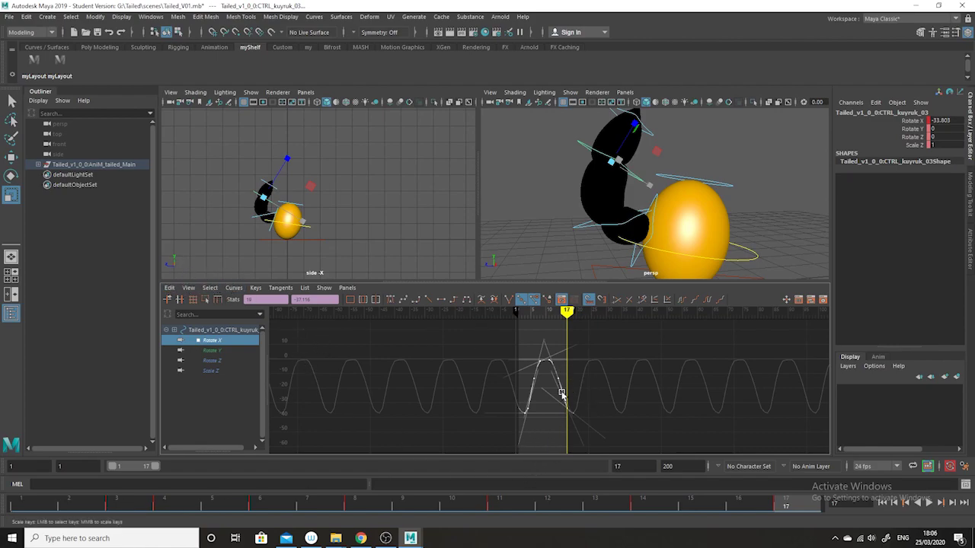
pyautogui.click(169, 288)
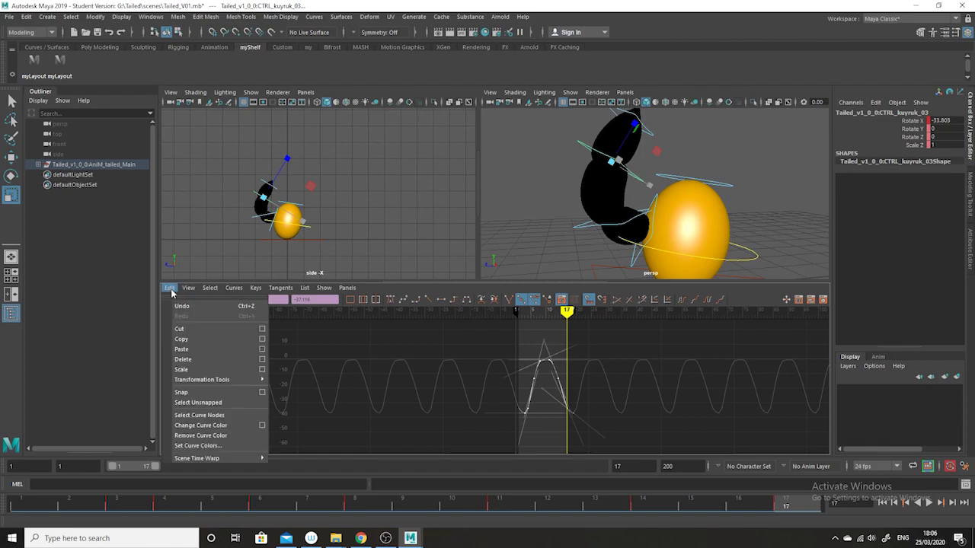
pyautogui.click(216, 345)
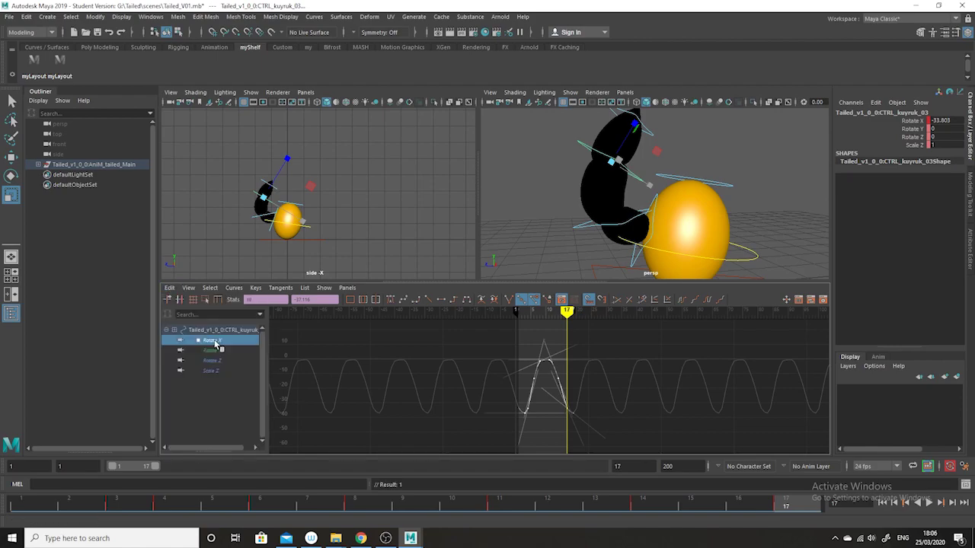
# Step: Select CTRL_kuyruk_04 and set a key on its channels at frame 4
pyautogui.click(311, 187)
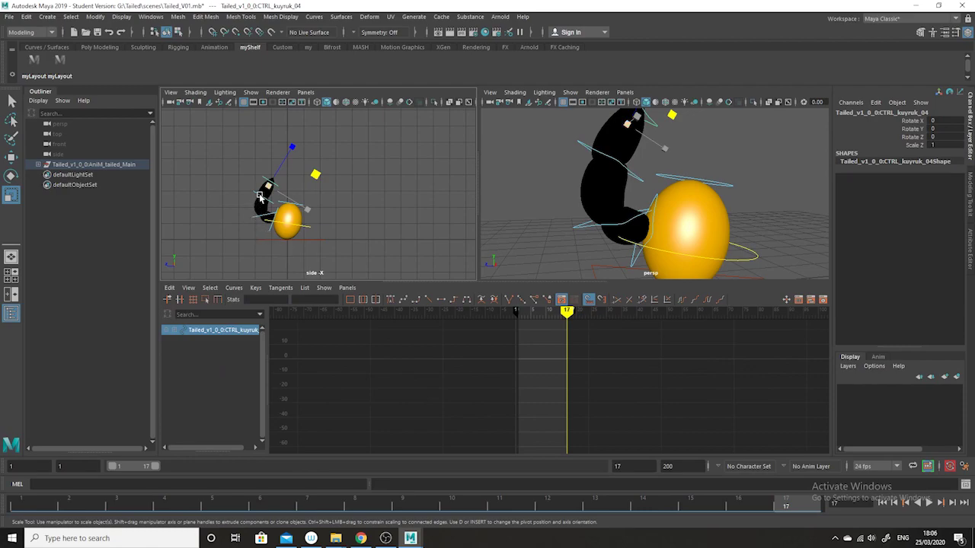
pyautogui.click(197, 508)
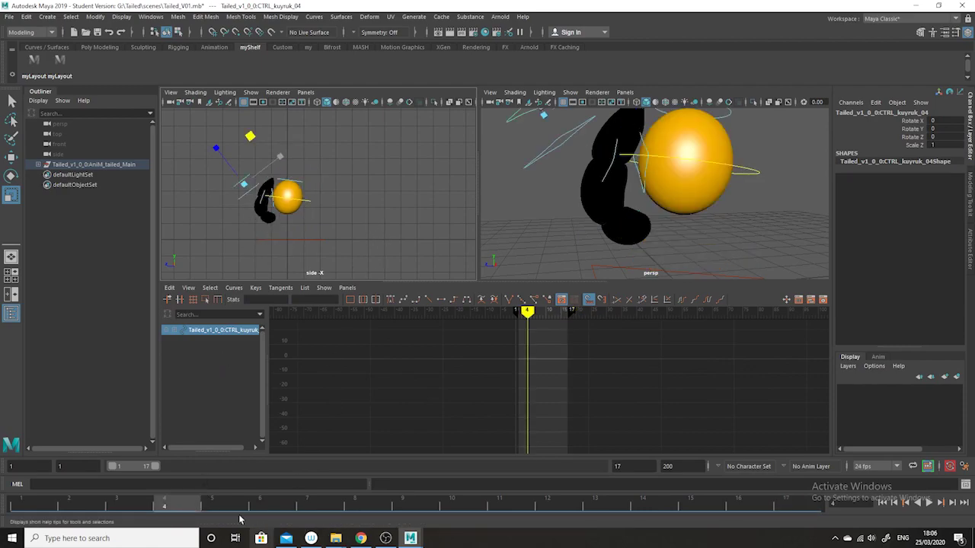
pyautogui.press('s')
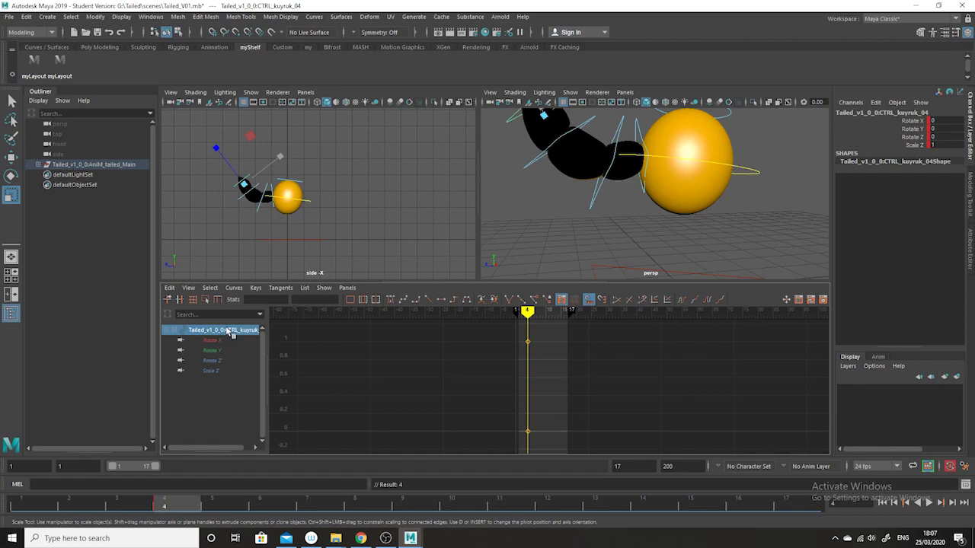
# Step: Paste the copied keys onto CTRL_kuyruk_04's Rotate X curve, starting at frame 4
pyautogui.click(216, 343)
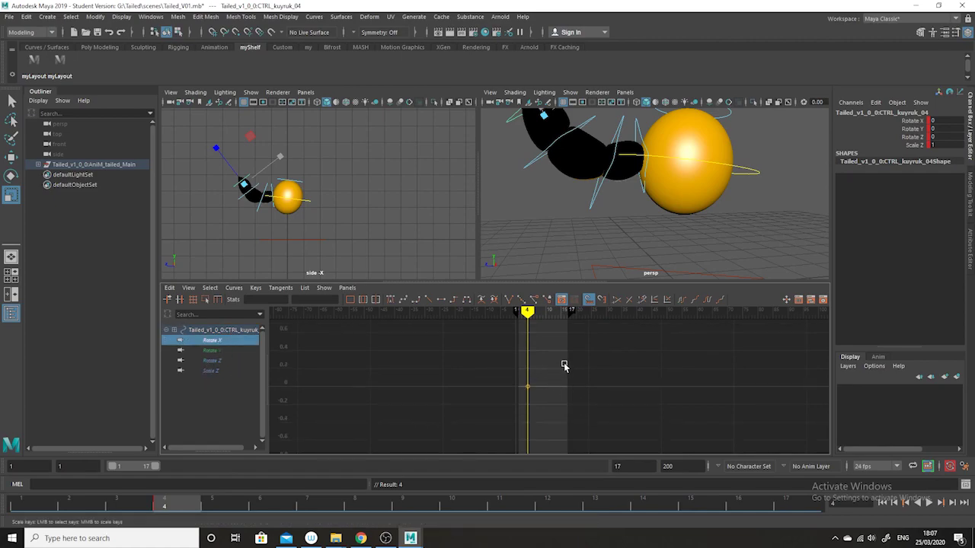
pyautogui.press('f')
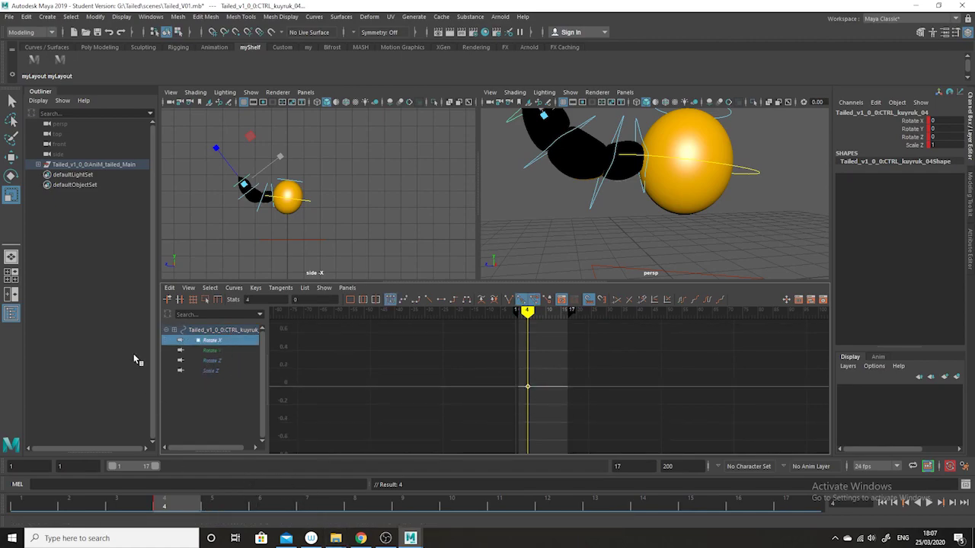
pyautogui.click(169, 288)
pyautogui.click(207, 350)
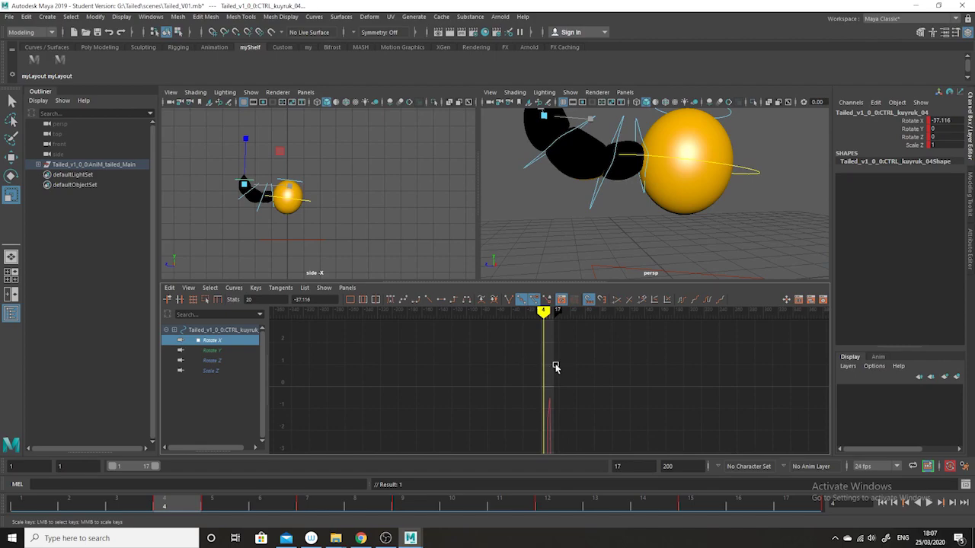
# Step: Set both the pre infinity and post infinity of CTRL_kuyruk_04's Rotate X curve to Cycle
pyautogui.press('f')
pyautogui.keyDown('alt'); pyautogui.moveTo(670, 414); pyautogui.dragTo(525, 381, button='right'); pyautogui.keyUp('alt')
pyautogui.keyDown('alt'); pyautogui.keyDown('shift'); pyautogui.moveTo(600, 425); pyautogui.dragTo(594, 404, button='right'); pyautogui.keyUp('shift'); pyautogui.keyUp('alt')
pyautogui.moveTo(607, 339); pyautogui.dragTo(429, 445)
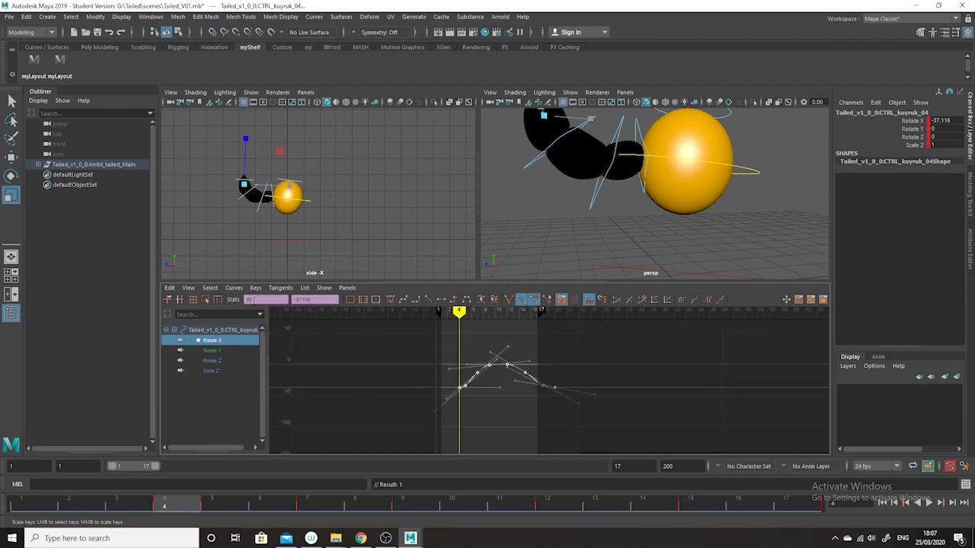
pyautogui.click(233, 289)
pyautogui.moveTo(324, 40)
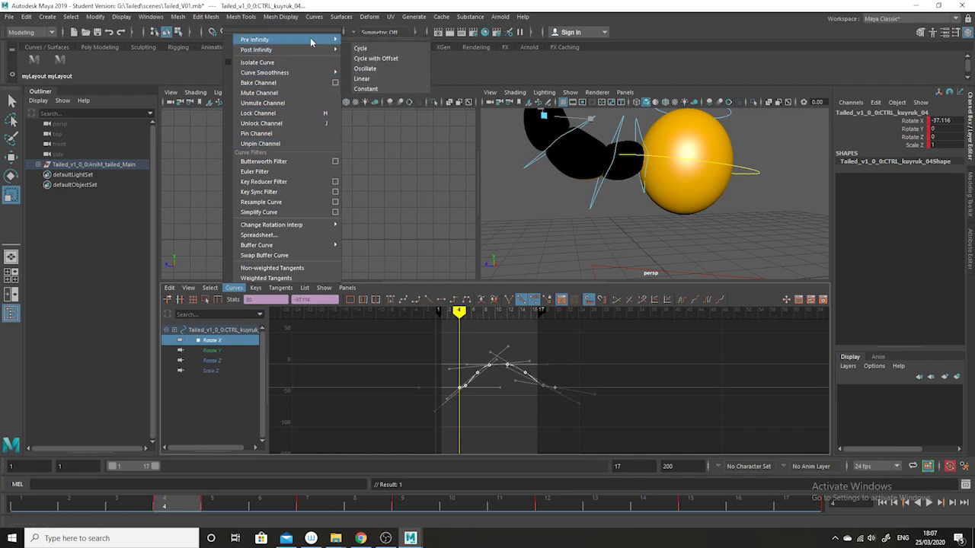
pyautogui.click(372, 48)
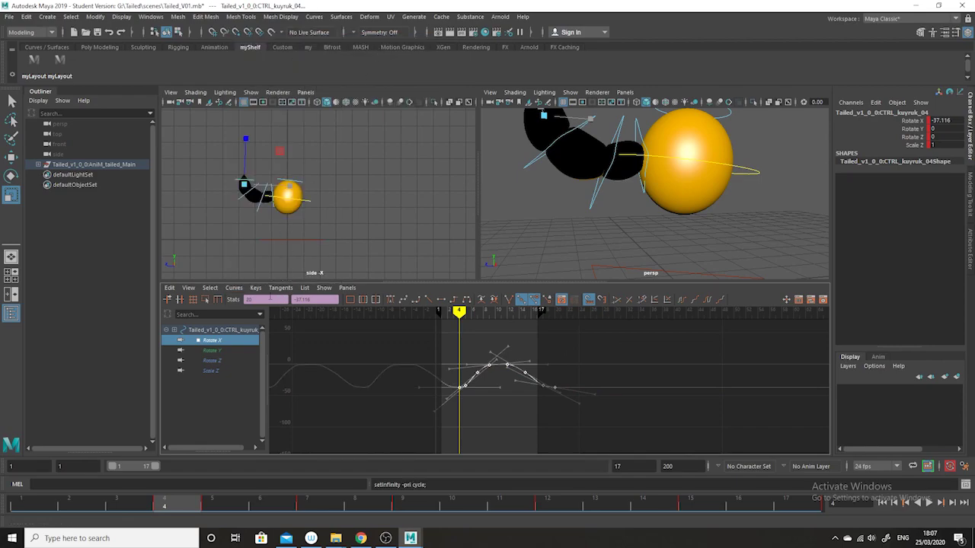
pyautogui.click(233, 288)
pyautogui.moveTo(320, 49)
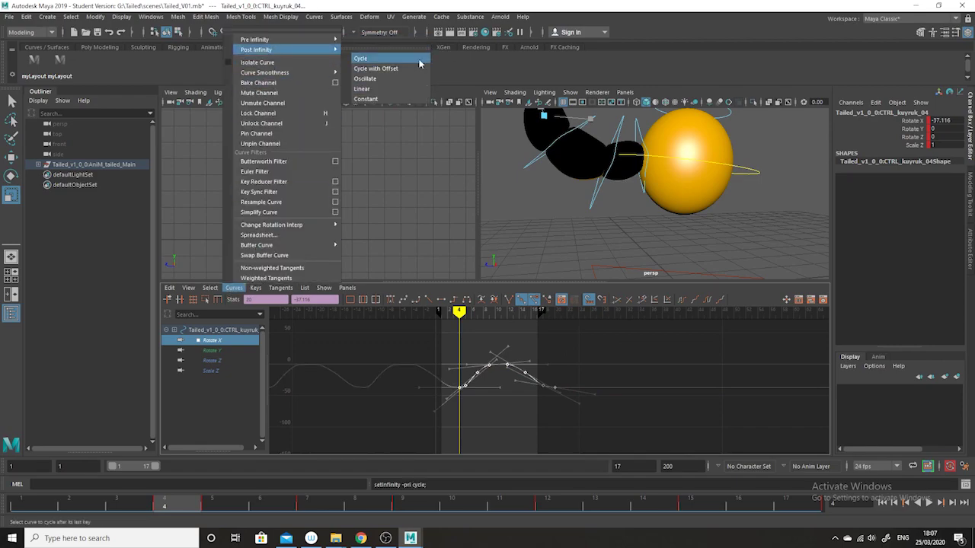
pyautogui.click(381, 58)
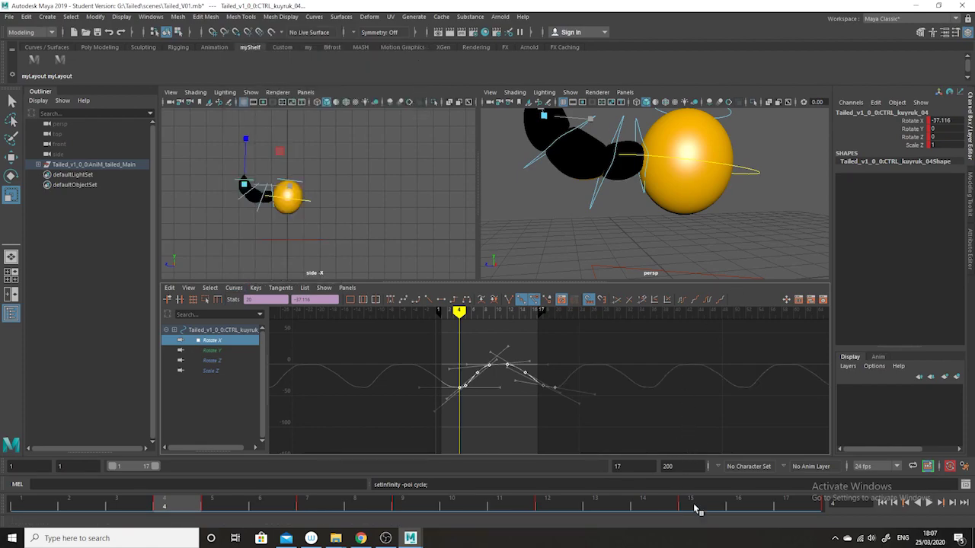
# Step: Return to frame 1 and play the animation to check the tail motion with the tip control animated
pyautogui.moveTo(657, 511); pyautogui.dragTo(19, 505)
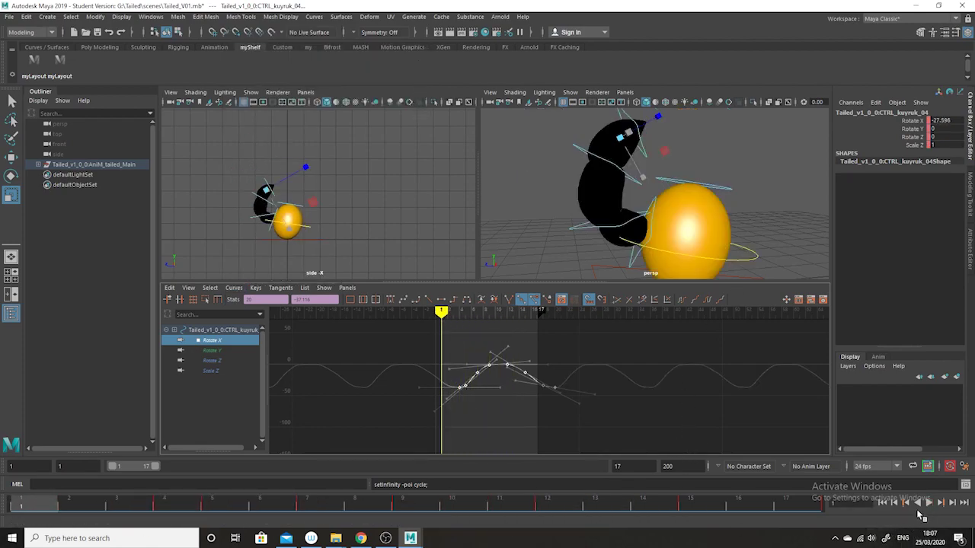
pyautogui.click(928, 503)
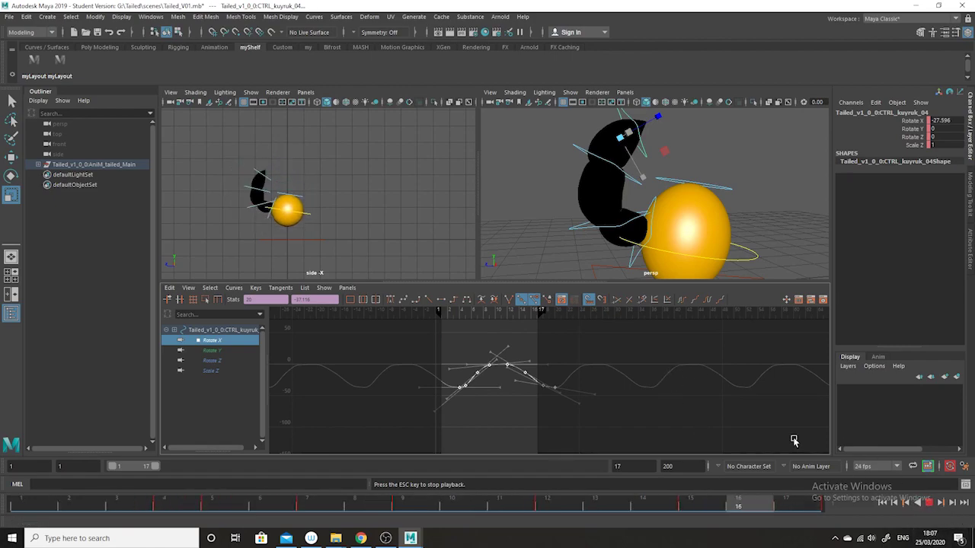
pyautogui.click(929, 504)
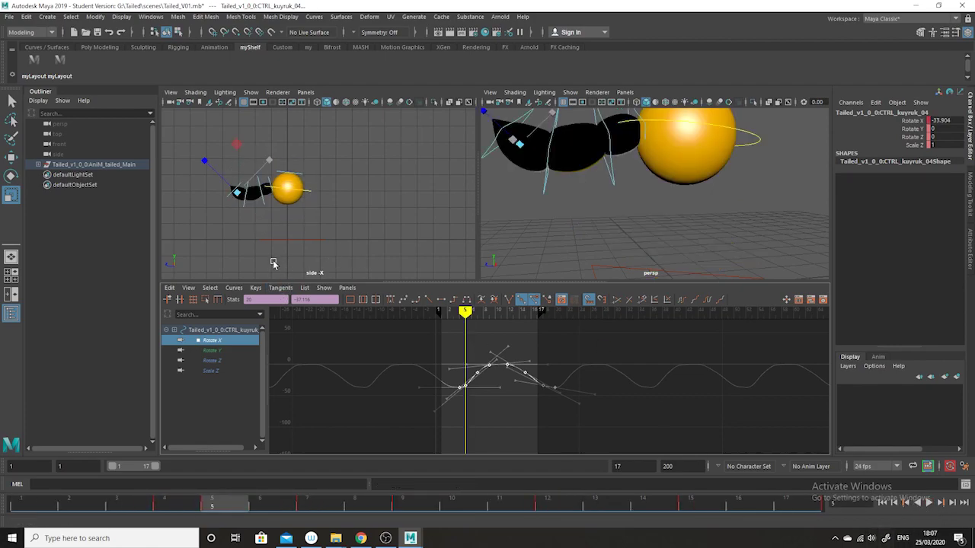
# Step: Scale down the whole Rotate X curve of CTRL_kuyruk_01 slightly in the vertical direction
pyautogui.click(268, 180)
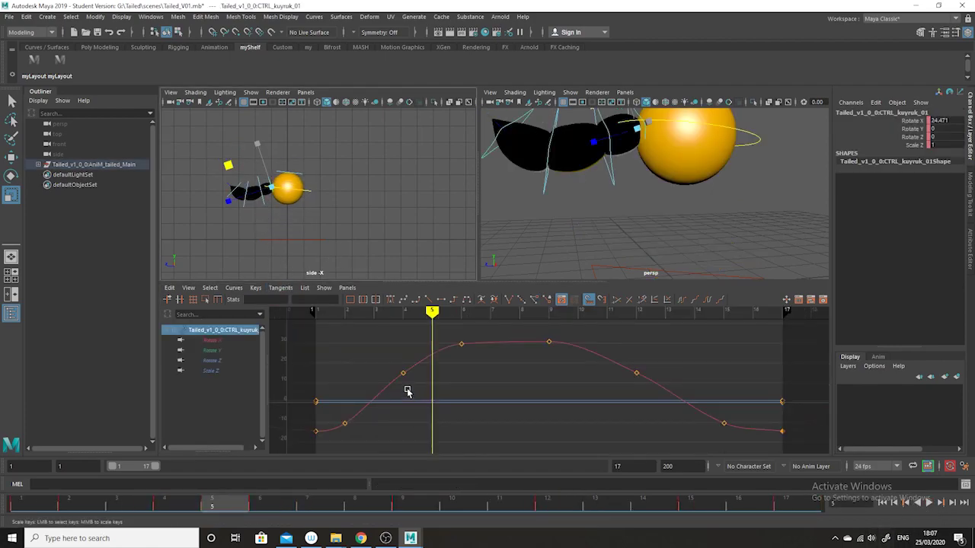
pyautogui.click(215, 341)
pyautogui.keyDown('alt'); pyautogui.moveTo(603, 446); pyautogui.dragTo(561, 405, button='right'); pyautogui.keyUp('alt')
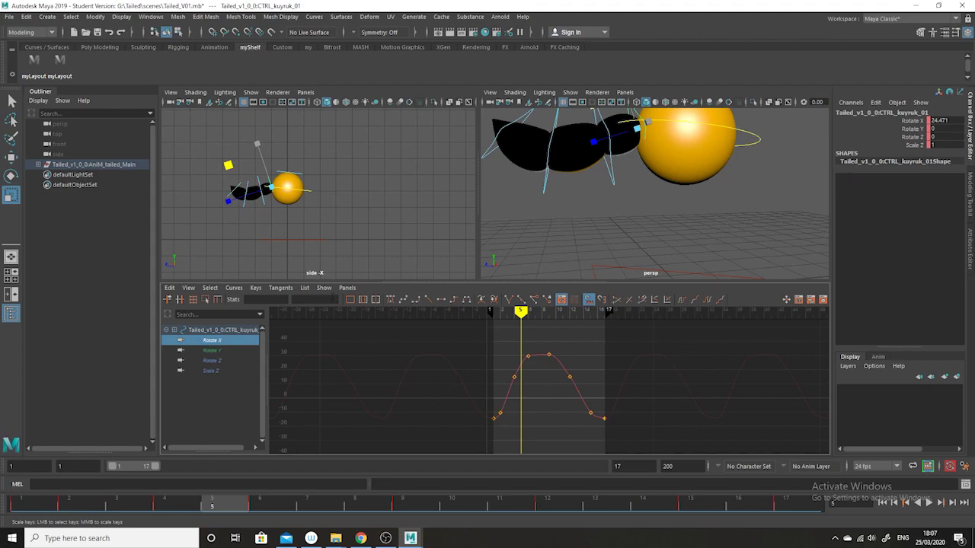
pyautogui.moveTo(646, 338); pyautogui.dragTo(444, 452)
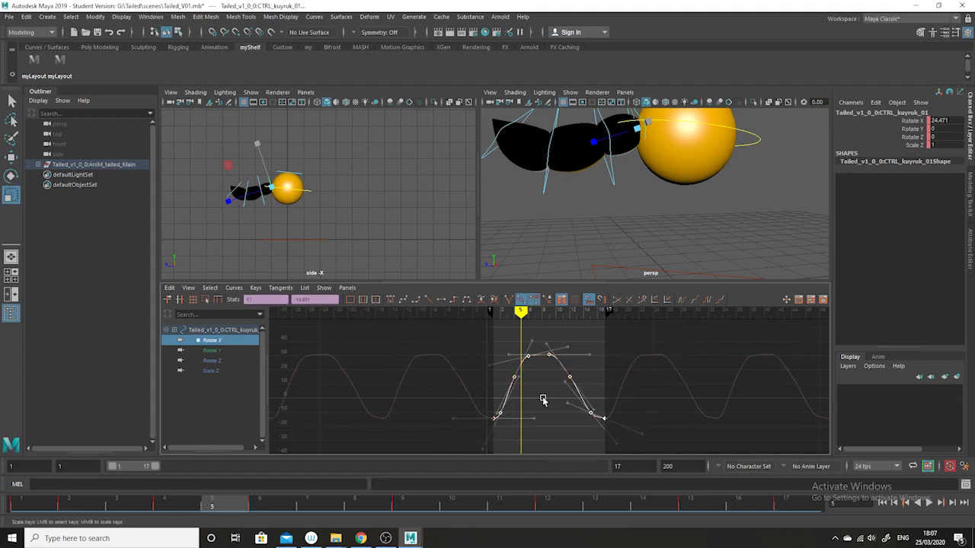
pyautogui.moveTo(540, 392); pyautogui.dragTo(541, 399, button='middle')
# Step: Scale up CTRL_kuyruk_02's whole Rotate X curve vertically until frame 8 reads about 45, and play the animation to check it
pyautogui.click(293, 206)
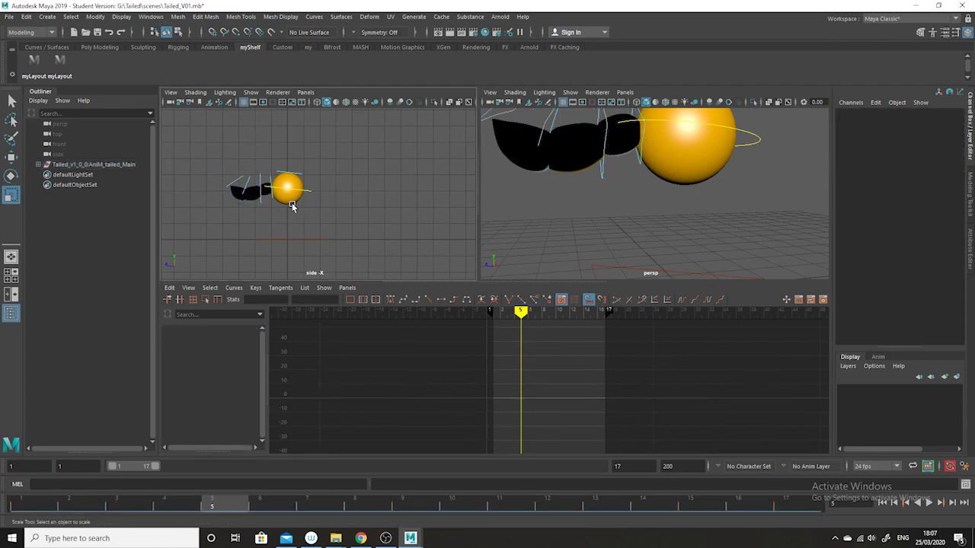
pyautogui.click(259, 201)
pyautogui.scroll(-3, 546, 427)
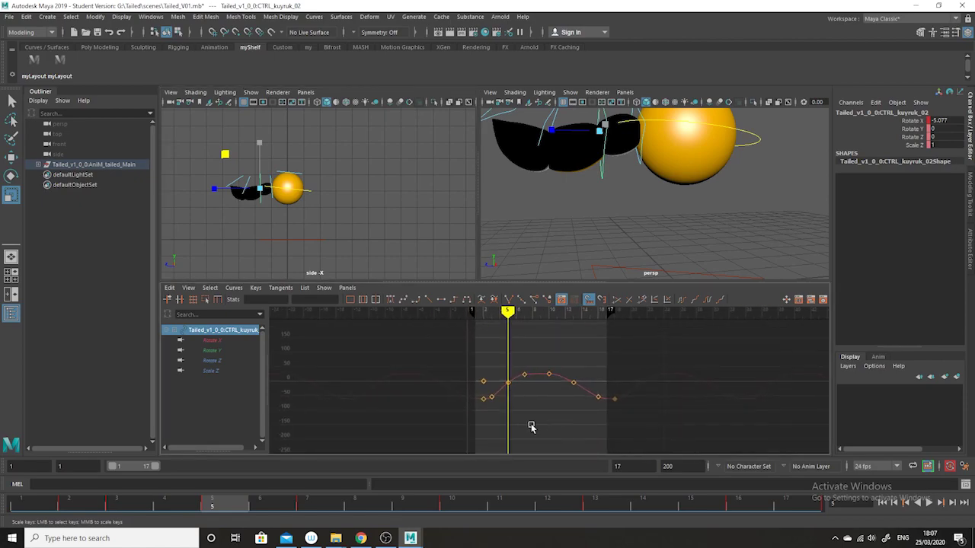
pyautogui.click(214, 340)
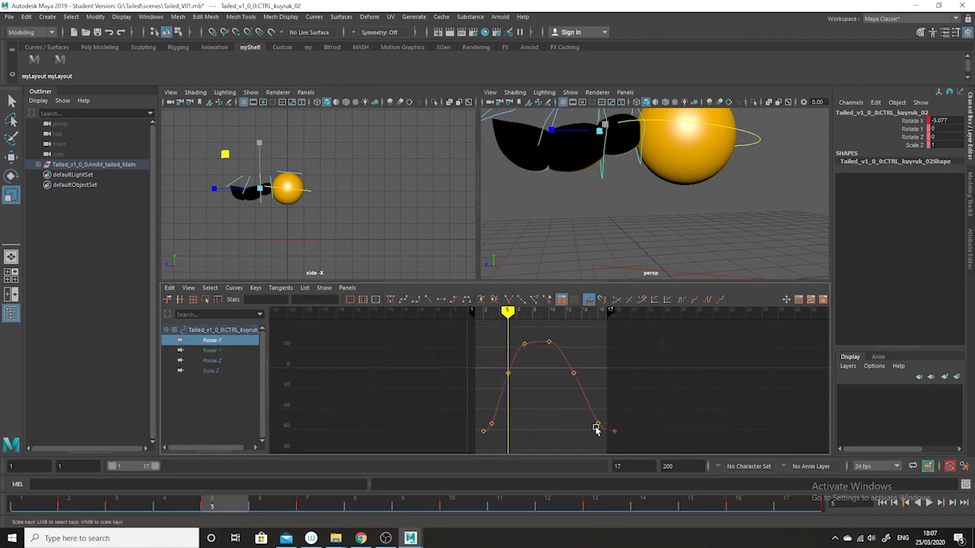
pyautogui.scroll(-3, 588, 427)
pyautogui.moveTo(229, 506); pyautogui.dragTo(354, 502)
pyautogui.moveTo(602, 347); pyautogui.dragTo(535, 411)
pyautogui.keyDown('shift'); pyautogui.moveTo(543, 388); pyautogui.dragTo(543, 382, button='middle'); pyautogui.keyUp('shift')
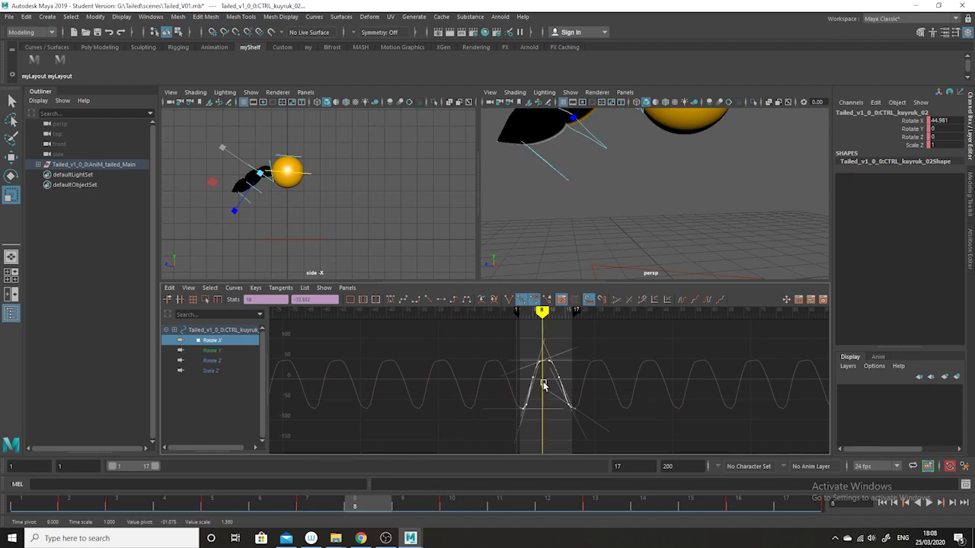
pyautogui.hotkey('alt', 'v')
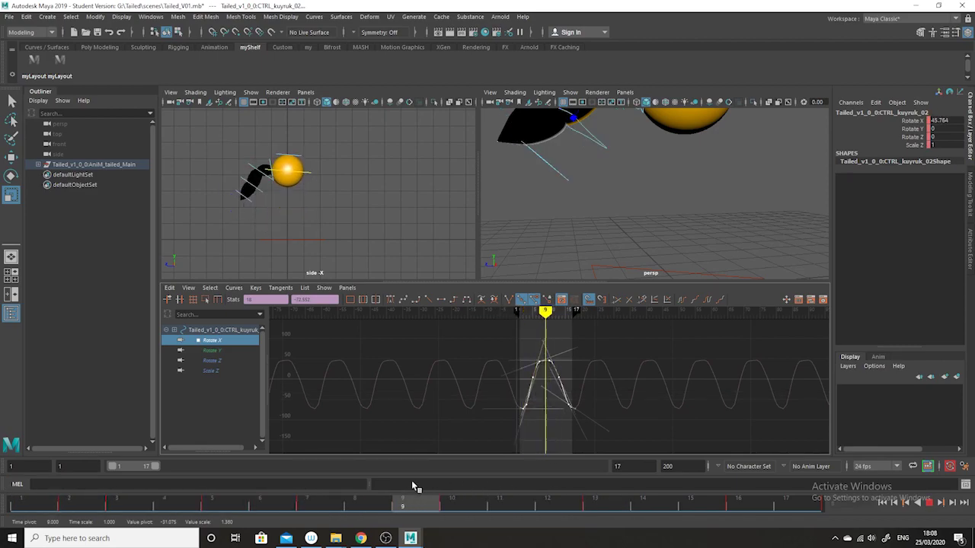
pyautogui.hotkey('alt', 'v')
# Step: Scale up CTRL_kuyruk_03's whole Rotate X curve vertically until its lowest key is about -48, and scrub through to frame 17
pyautogui.click(284, 205)
pyautogui.click(261, 192)
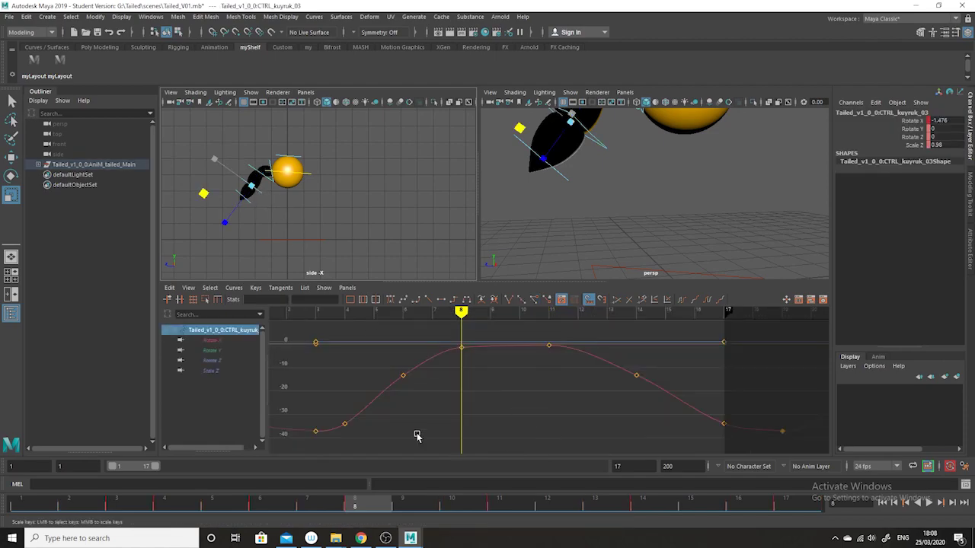
pyautogui.click(211, 341)
pyautogui.scroll(-4, 531, 398)
pyautogui.press('f')
pyautogui.moveTo(483, 443); pyautogui.dragTo(483, 443)
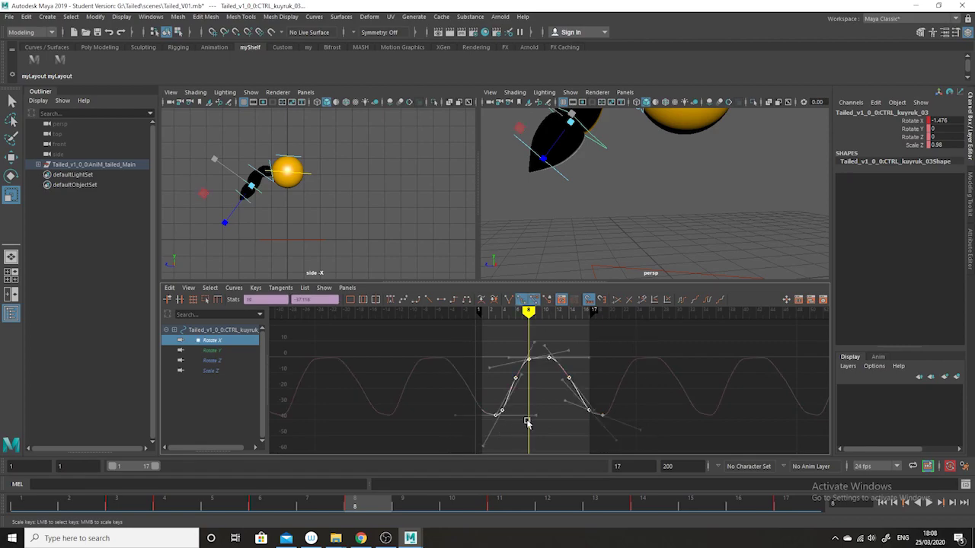
pyautogui.keyDown('shift'); pyautogui.moveTo(540, 394); pyautogui.dragTo(543, 377, button='middle'); pyautogui.keyUp('shift')
pyautogui.click(268, 503)
pyautogui.moveTo(268, 502); pyautogui.dragTo(860, 507)
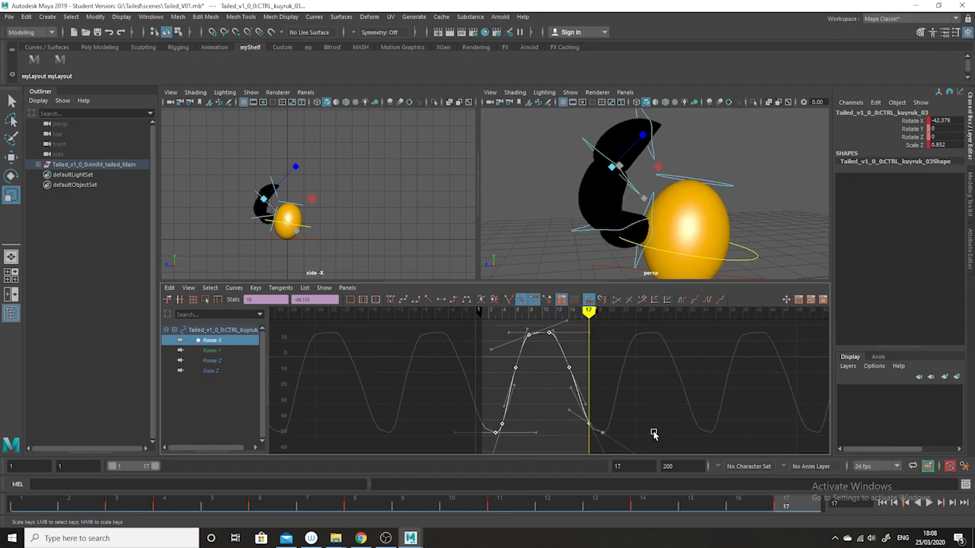
# Step: Raise the low keys at both ends of CTRL_kuyruk_03's Rotate X curve until frame 17 reads about -29
pyautogui.click(653, 434)
pyautogui.moveTo(692, 411); pyautogui.dragTo(463, 450)
pyautogui.click(11, 157)
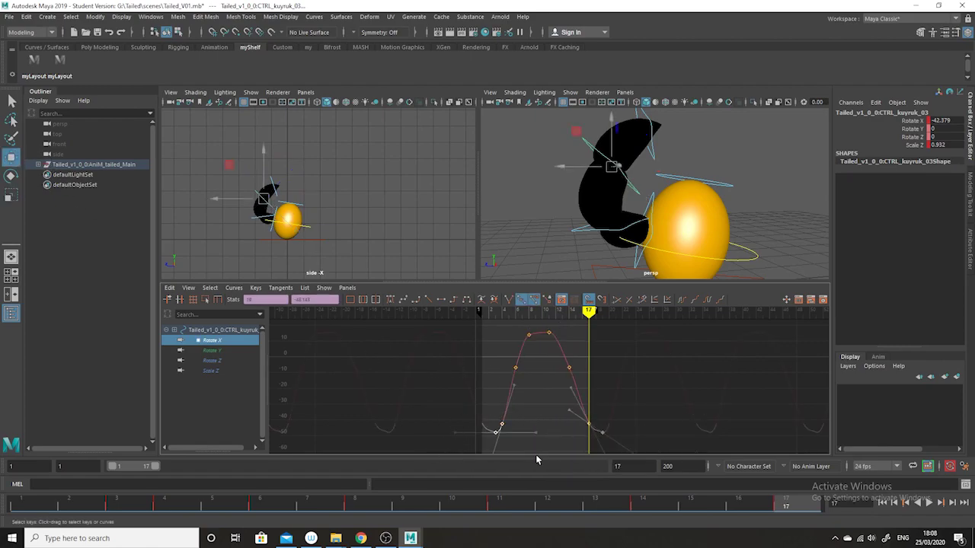
pyautogui.keyDown('shift'); pyautogui.moveTo(538, 448); pyautogui.dragTo(533, 421, button='middle'); pyautogui.keyUp('shift')
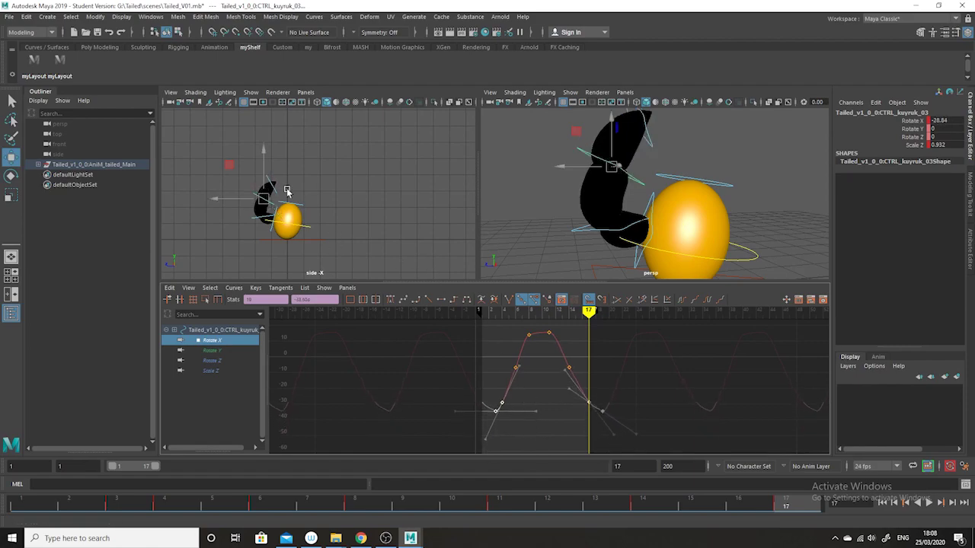
# Step: Raise CTRL_kuyruk_04's whole Rotate X curve until its lowest key is about -20, and scrub through the animation
pyautogui.click(273, 188)
pyautogui.moveTo(665, 431)
pyautogui.keyDown('alt'); pyautogui.mouseDown(button='right')
pyautogui.moveTo(652, 407)
pyautogui.moveTo(624, 431)
pyautogui.mouseUp(button='right'); pyautogui.keyUp('alt')
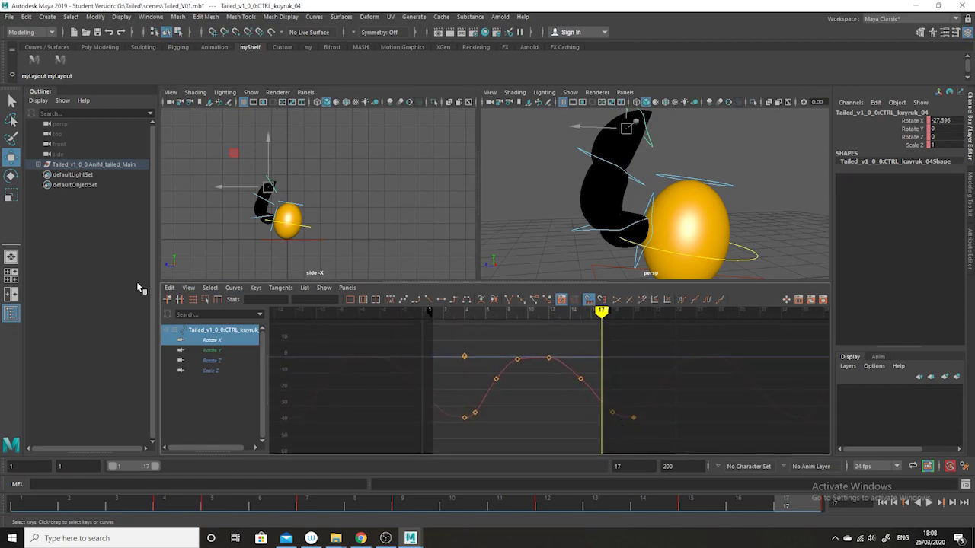
pyautogui.click(213, 340)
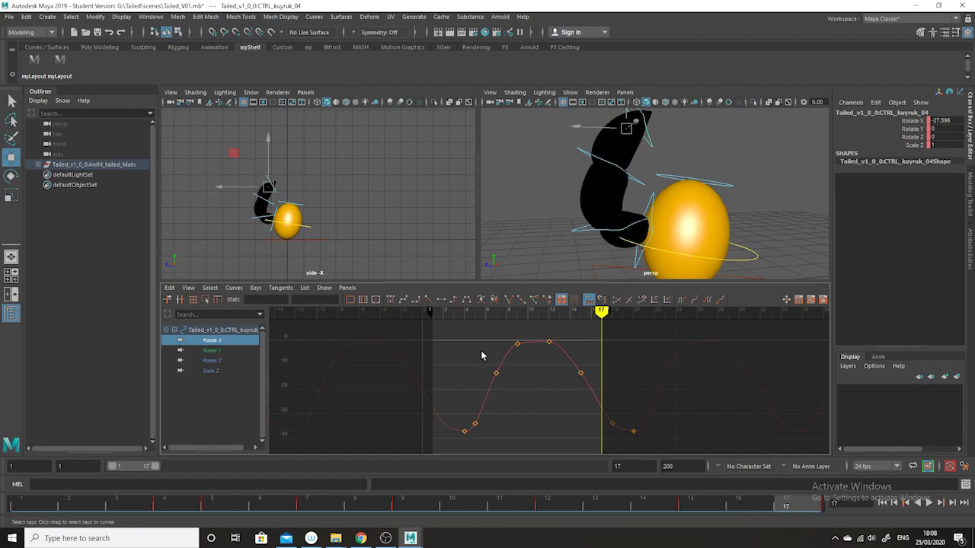
pyautogui.moveTo(708, 328); pyautogui.dragTo(493, 444)
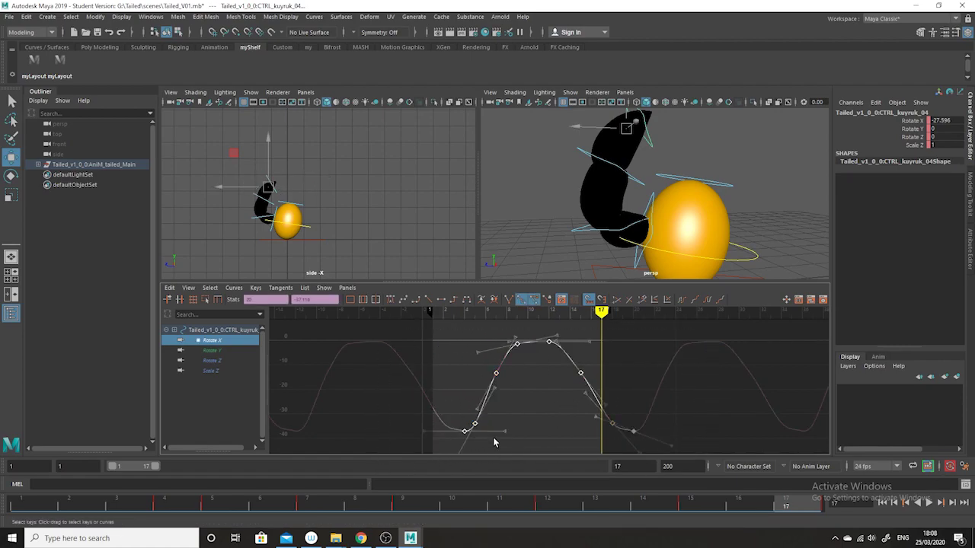
pyautogui.moveTo(512, 423); pyautogui.dragTo(510, 389, button='middle')
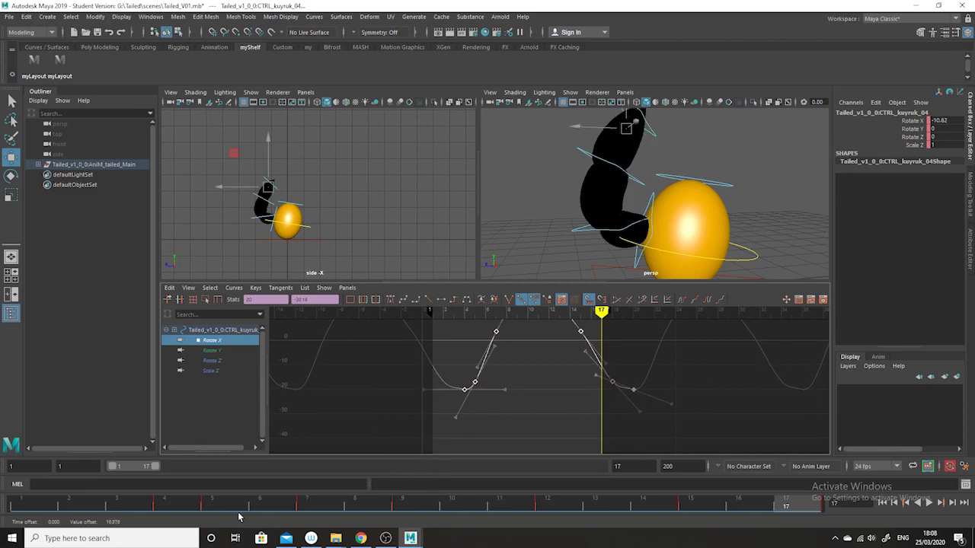
pyautogui.moveTo(33, 504); pyautogui.dragTo(774, 520)
# Step: Raise CTRL_kuyruk_04's whole Rotate X curve further until its lowest key is about -12, and play the animation to check it
pyautogui.press('f')
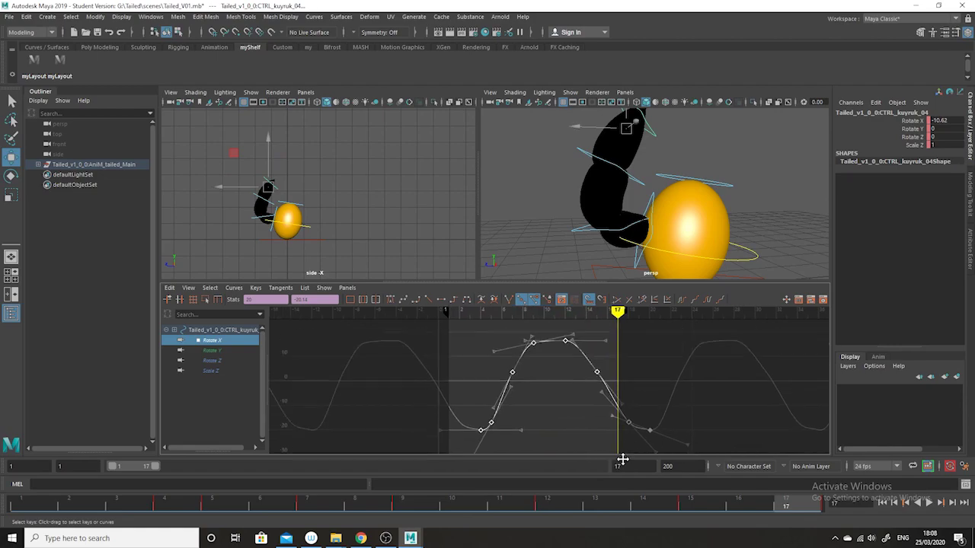
pyautogui.moveTo(572, 418); pyautogui.dragTo(568, 391, button='middle')
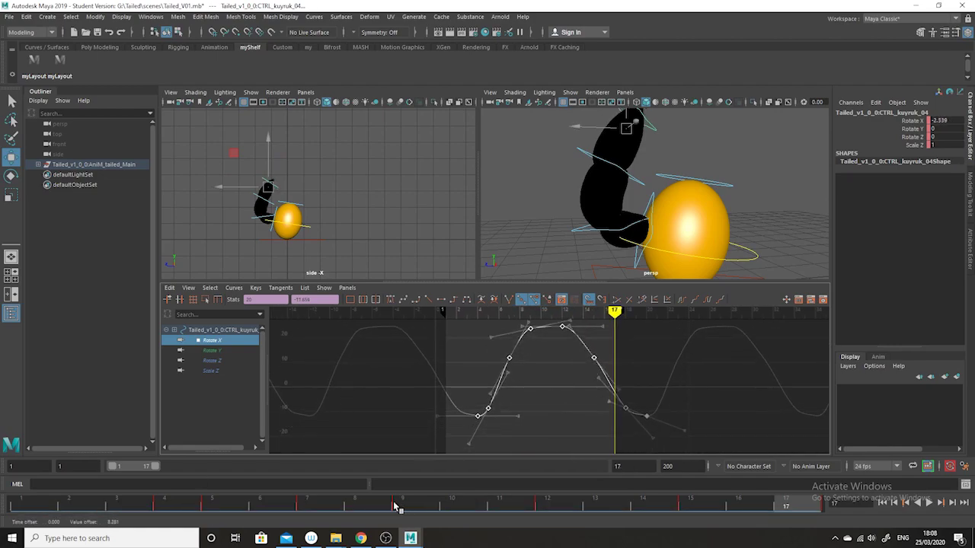
pyautogui.hotkey('alt', 'v')
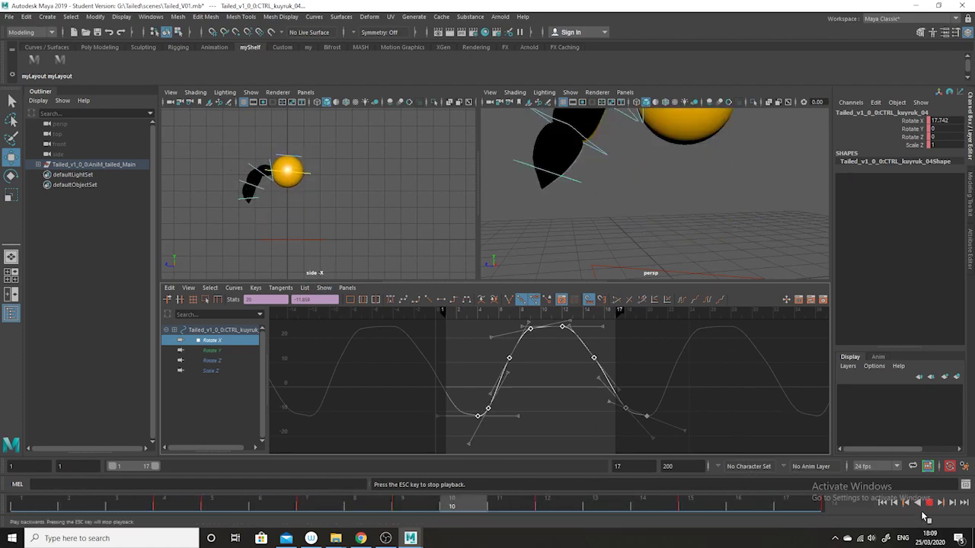
pyautogui.click(929, 504)
# Step: Raise CTRL_kuyruk_02's Rotate X key at frame 3 to about -30
pyautogui.moveTo(133, 507)
pyautogui.mouseDown()
pyautogui.moveTo(76, 508)
pyautogui.moveTo(150, 513)
pyautogui.moveTo(46, 509)
pyautogui.moveTo(173, 514)
pyautogui.moveTo(76, 512)
pyautogui.moveTo(4, 493)
pyautogui.moveTo(70, 498)
pyautogui.mouseUp()
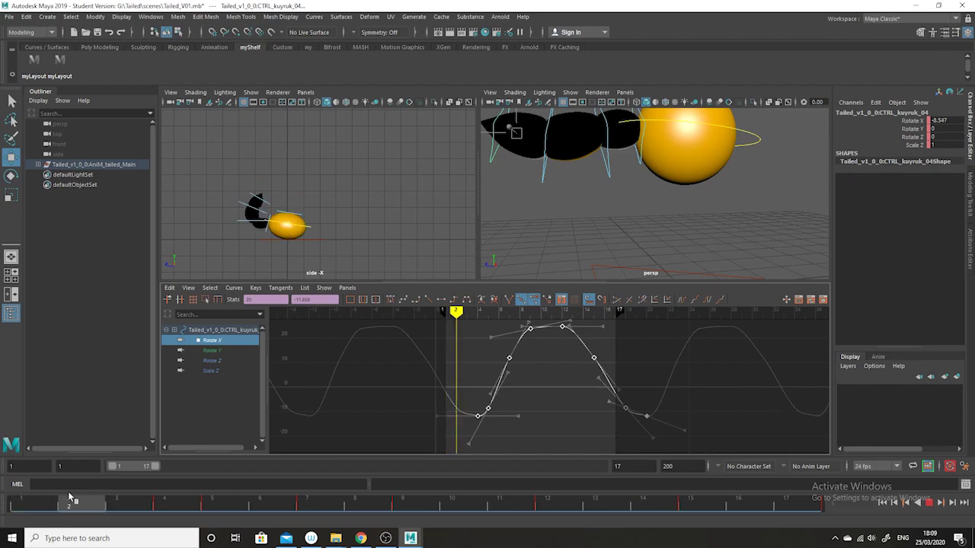
pyautogui.click(109, 504)
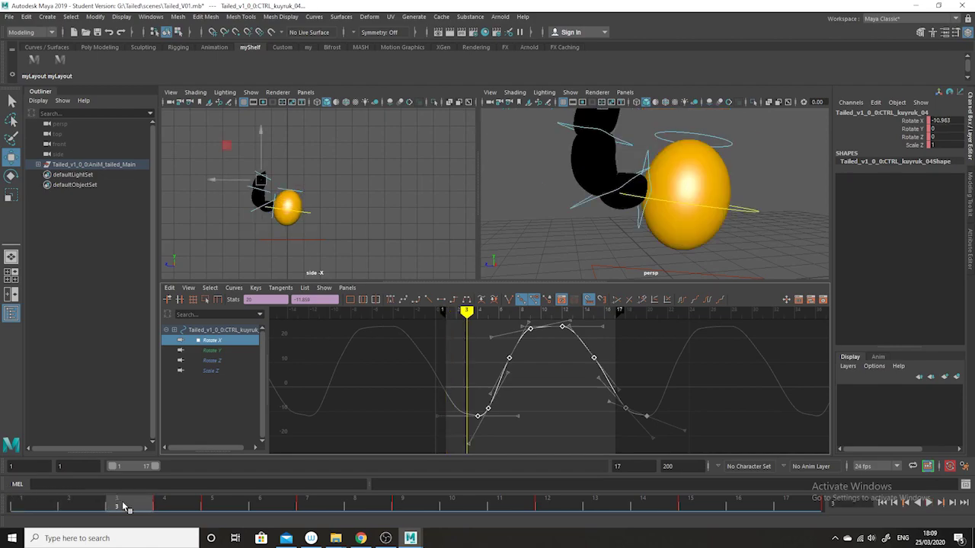
pyautogui.click(254, 215)
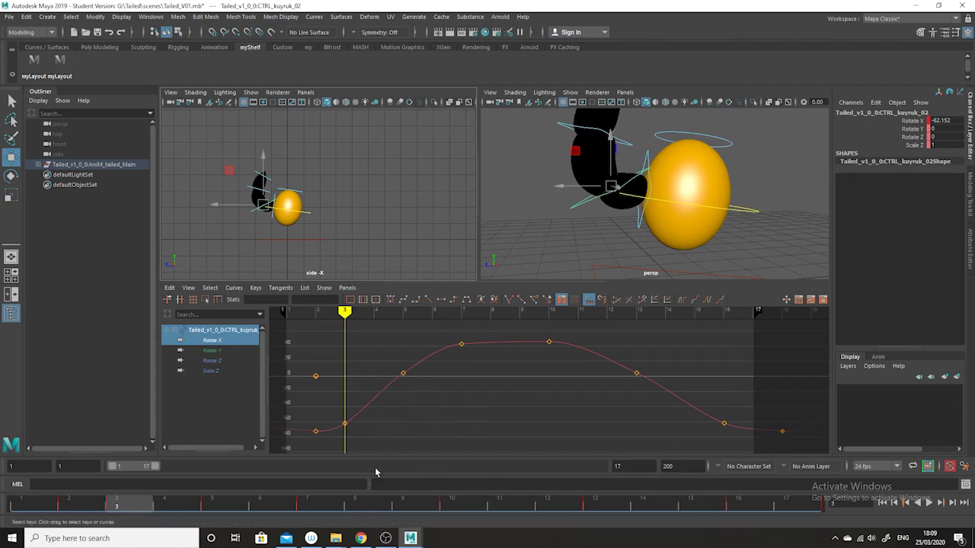
pyautogui.moveTo(387, 400); pyautogui.dragTo(338, 430)
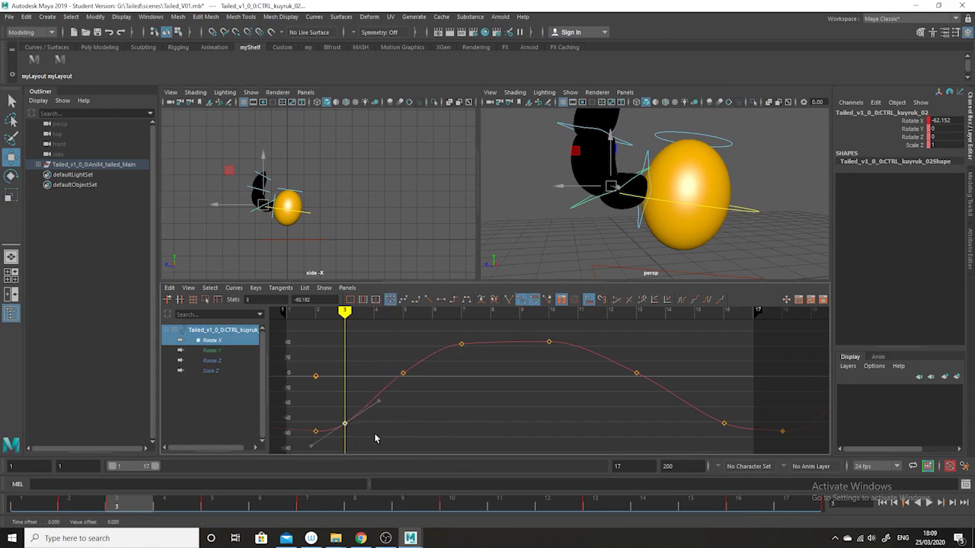
pyautogui.moveTo(346, 434); pyautogui.dragTo(353, 409, button='middle')
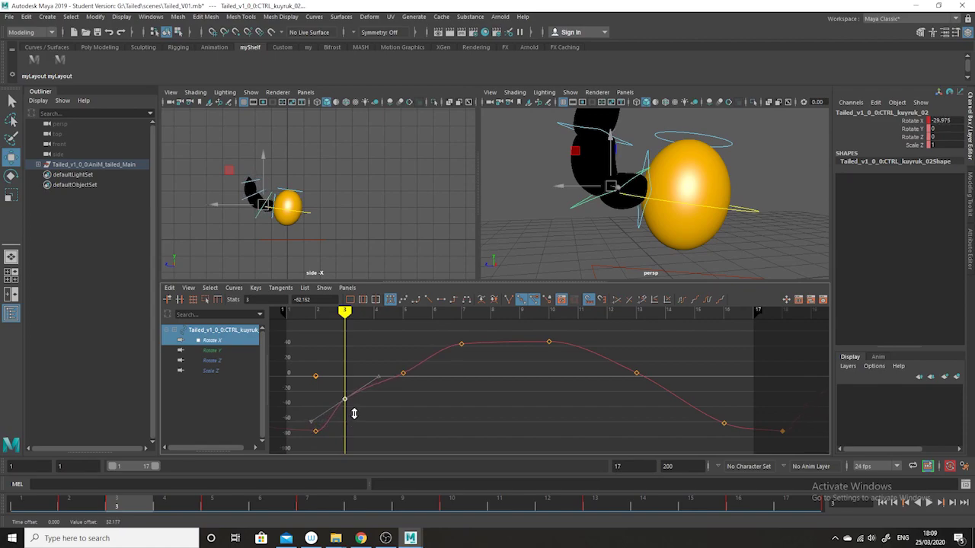
# Step: Delete CTRL_kuyruk_02's Rotate X key at frame 5, move the frame 7 key to frame 6, and scrub to frame 7
pyautogui.moveTo(429, 361); pyautogui.dragTo(343, 429)
pyautogui.press('Delete')
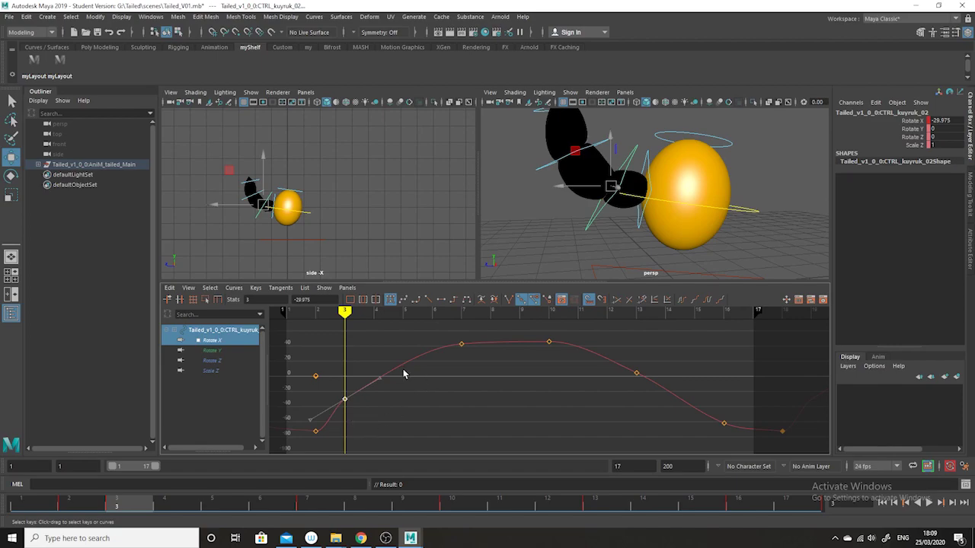
pyautogui.click(386, 376)
pyautogui.click(380, 409)
pyautogui.moveTo(403, 360); pyautogui.dragTo(340, 420)
pyautogui.moveTo(453, 349); pyautogui.dragTo(454, 349)
pyautogui.keyDown('shift'); pyautogui.moveTo(462, 348); pyautogui.dragTo(442, 357, button='middle'); pyautogui.keyUp('shift')
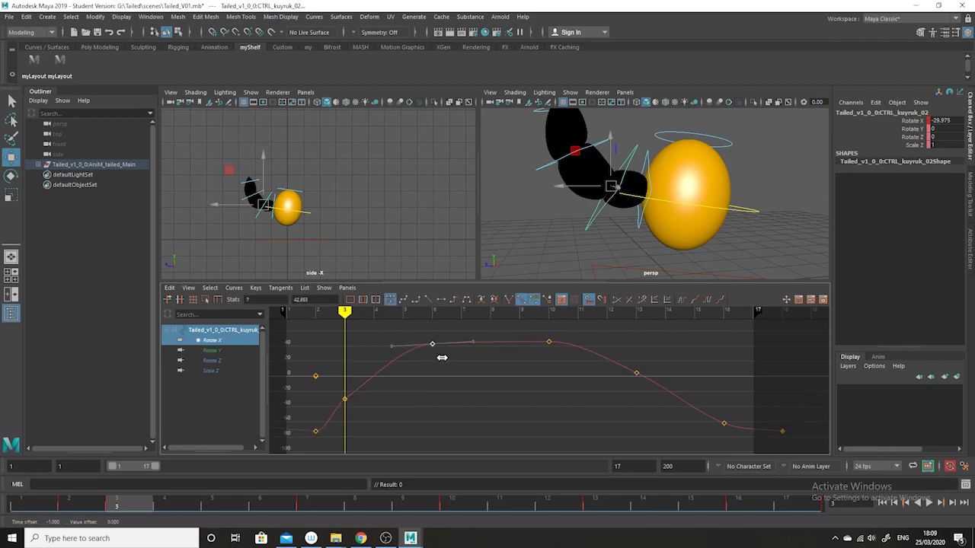
pyautogui.moveTo(533, 349); pyautogui.dragTo(533, 349)
pyautogui.moveTo(125, 506); pyautogui.dragTo(307, 502)
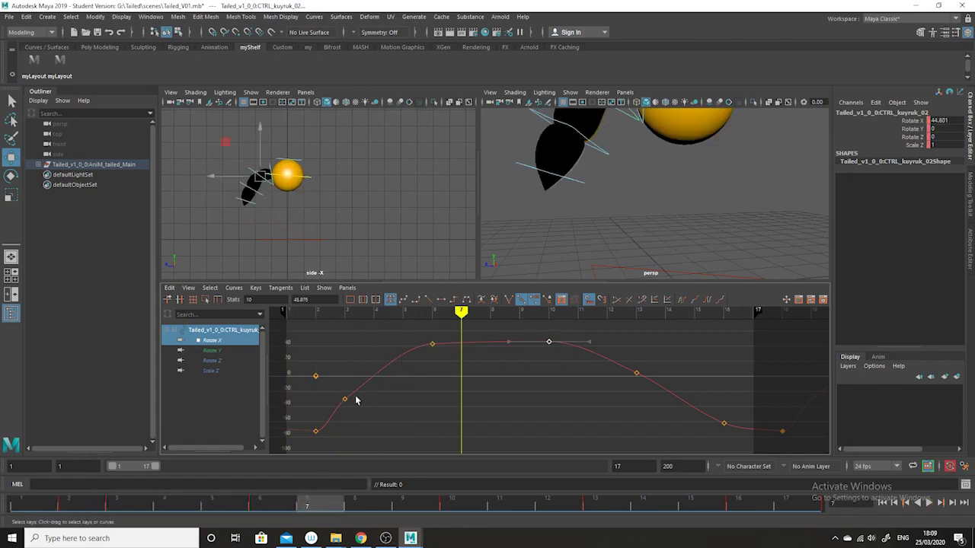
# Step: Shift CTRL_kuyruk_01's Rotate X keys at frames 4 and 6 one frame earlier, and scrub to frame 10
pyautogui.click(268, 166)
pyautogui.moveTo(259, 506); pyautogui.dragTo(3, 487)
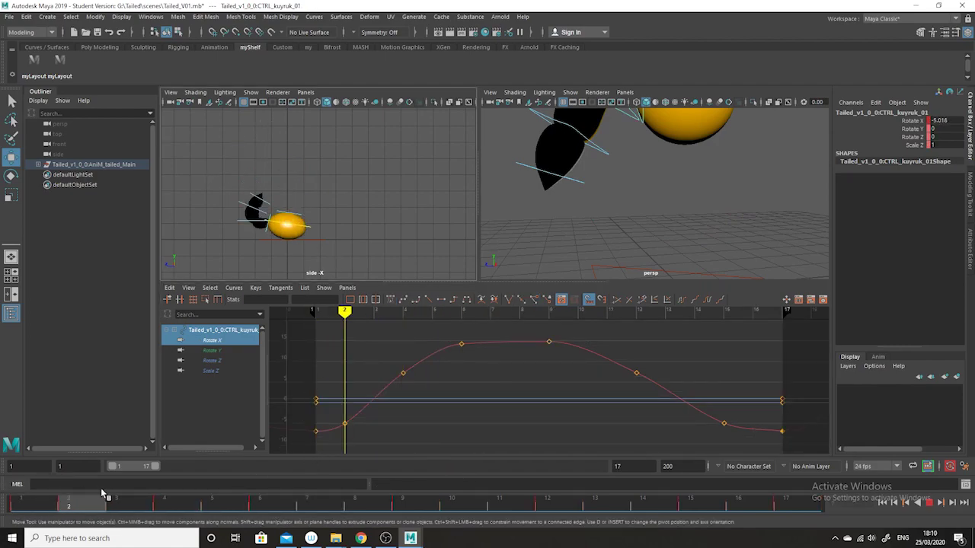
pyautogui.click(118, 497)
pyautogui.click(156, 495)
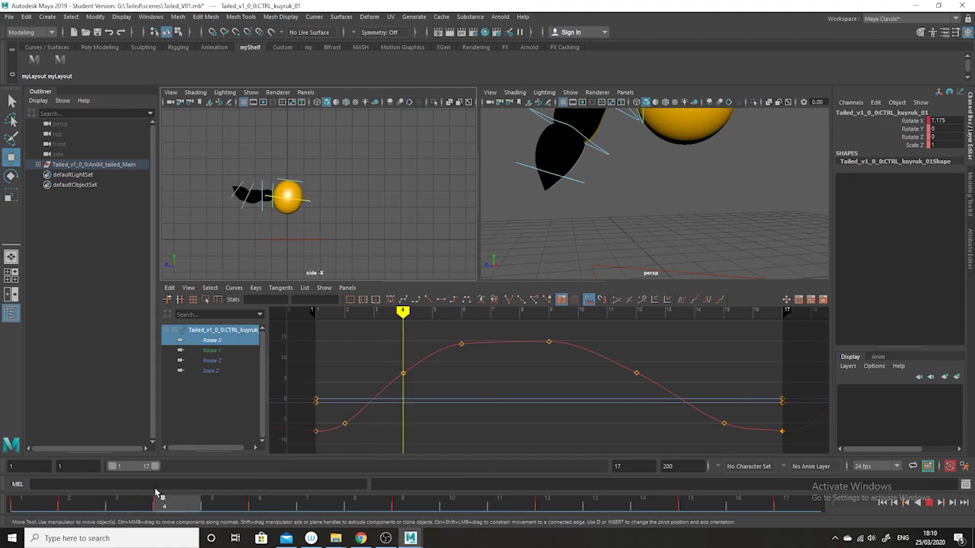
pyautogui.click(406, 373)
pyautogui.moveTo(419, 381)
pyautogui.keyDown('shift'); pyautogui.mouseDown(button='middle')
pyautogui.moveTo(409, 384)
pyautogui.moveTo(420, 390)
pyautogui.mouseUp(button='middle'); pyautogui.keyUp('shift')
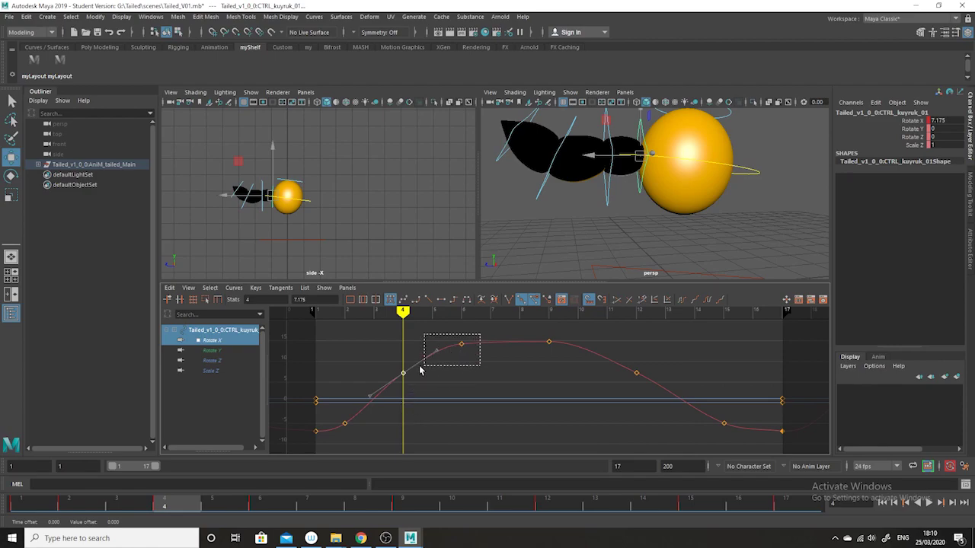
pyautogui.moveTo(425, 368); pyautogui.dragTo(424, 371)
pyautogui.keyDown('shift'); pyautogui.moveTo(394, 384); pyautogui.dragTo(387, 386, button='middle'); pyautogui.keyUp('shift')
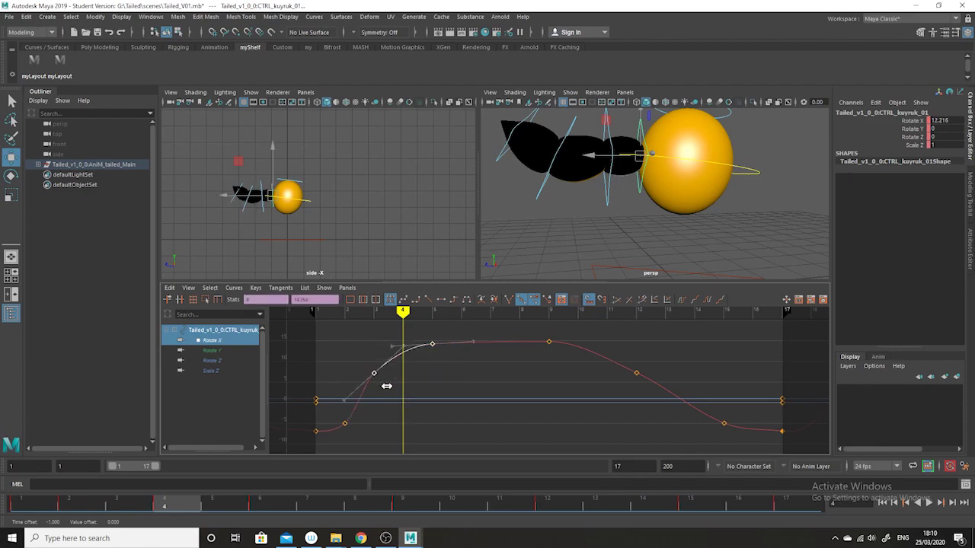
pyautogui.moveTo(195, 506); pyautogui.dragTo(489, 506)
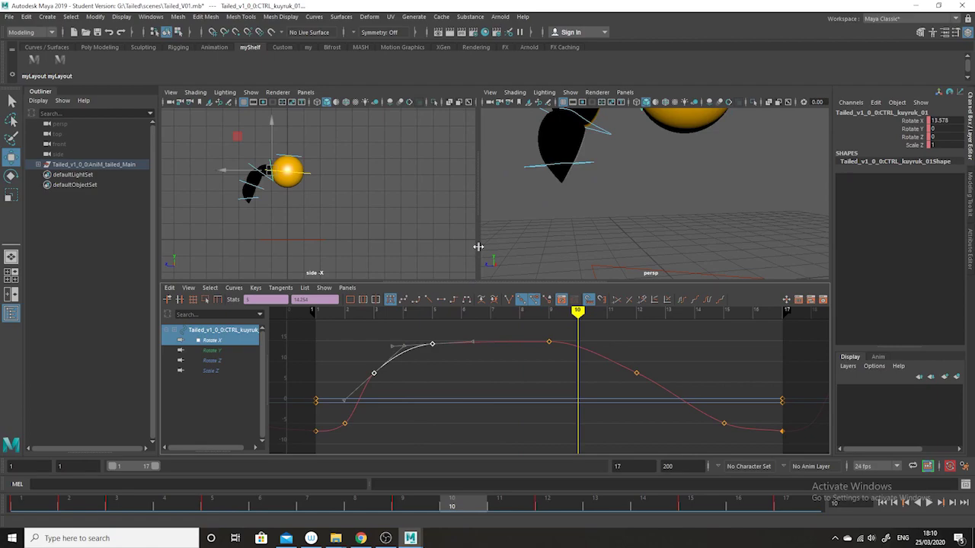
# Step: Move CTRL_kuyruk_02's Rotate X key at frame 6 to frame 5, raise the frame 10 key to about 56.6, and play the animation
pyautogui.click(251, 164)
pyautogui.click(432, 345)
pyautogui.moveTo(429, 361); pyautogui.dragTo(410, 373, button='middle')
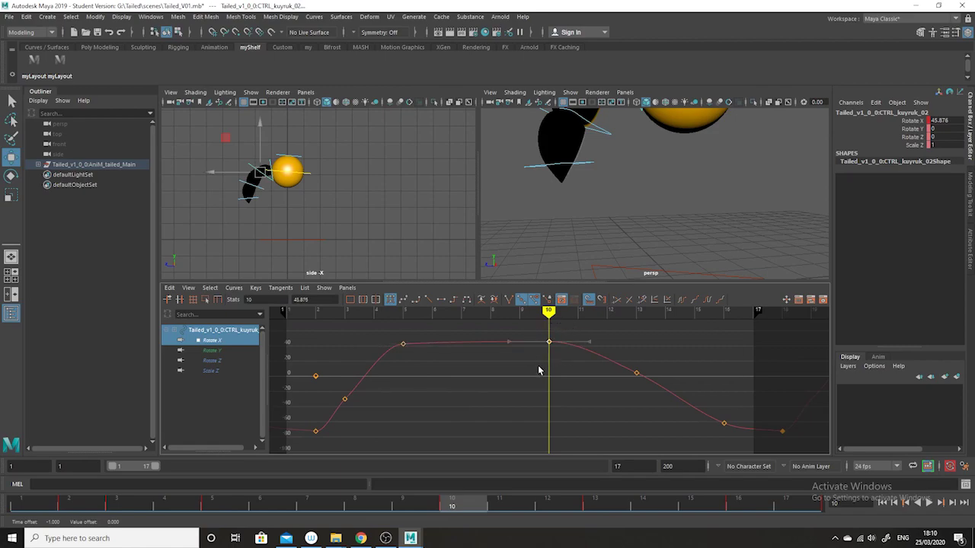
pyautogui.moveTo(543, 361); pyautogui.dragTo(535, 362, button='middle')
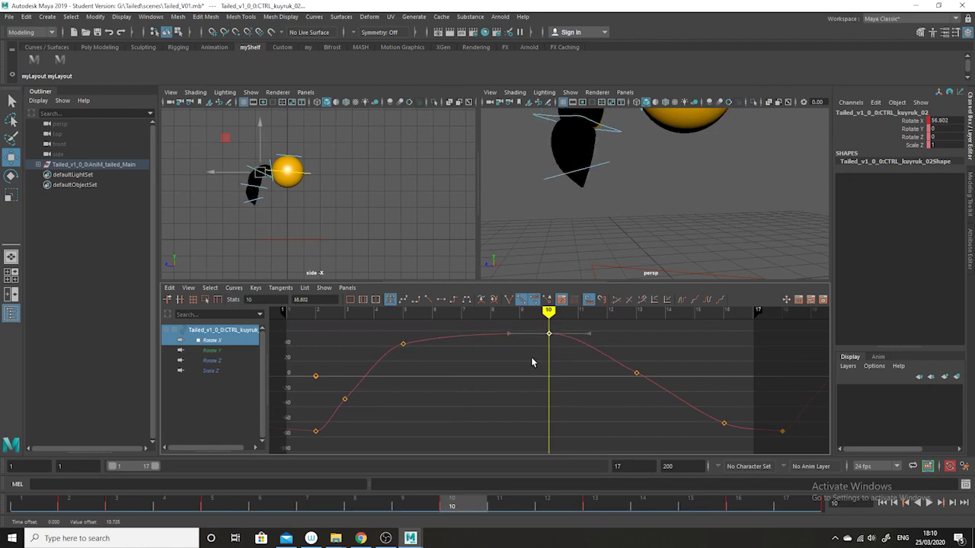
pyautogui.click(432, 379)
pyautogui.moveTo(233, 503); pyautogui.dragTo(788, 503)
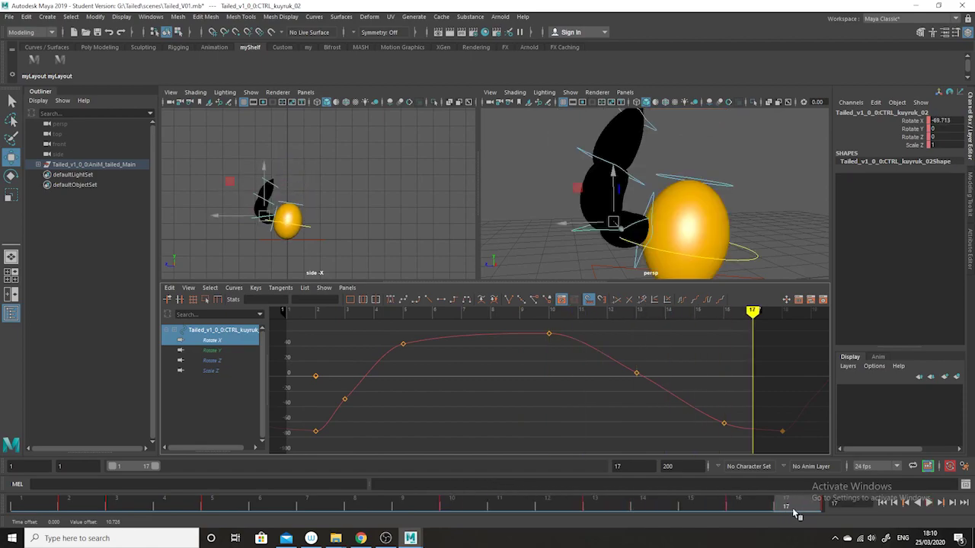
pyautogui.click(929, 502)
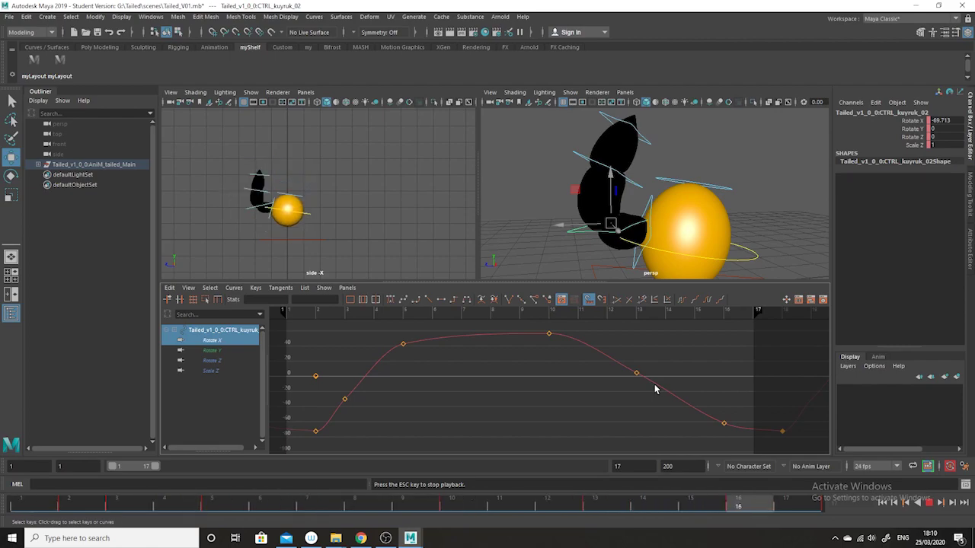
pyautogui.press('Escape')
# Step: Raise CTRL_kuyruk_03's Rotate X key at frame 6 to about 7.6
pyautogui.click(190, 505)
pyautogui.moveTo(190, 505); pyautogui.dragTo(260, 505)
pyautogui.click(260, 201)
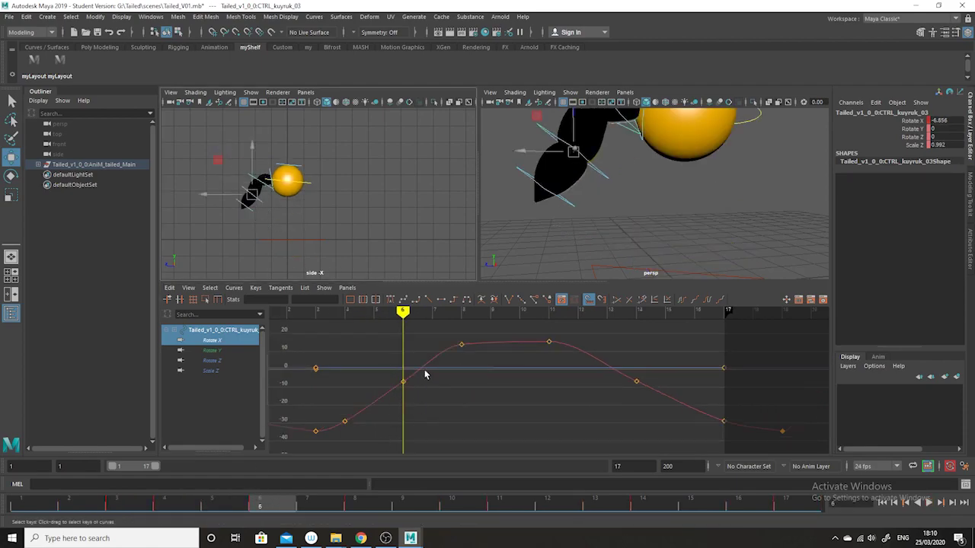
pyautogui.moveTo(262, 506)
pyautogui.mouseDown()
pyautogui.moveTo(21, 490)
pyautogui.moveTo(298, 513)
pyautogui.moveTo(53, 499)
pyautogui.moveTo(261, 507)
pyautogui.mouseUp()
pyautogui.moveTo(387, 378); pyautogui.dragTo(412, 392)
pyautogui.moveTo(410, 411); pyautogui.dragTo(411, 385, button='middle')
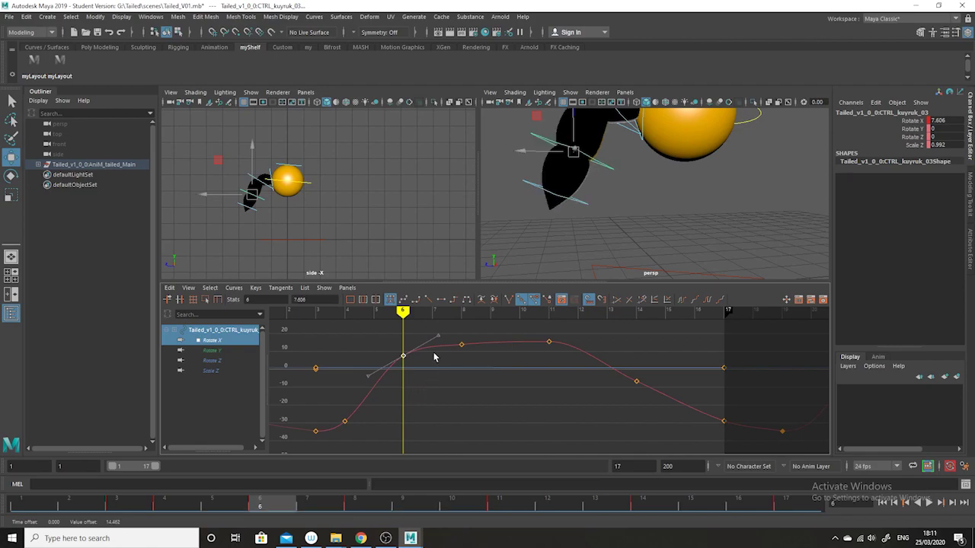
# Step: Delete CTRL_kuyruk_03's Rotate X key at frame 8, and scrub through to frame 17
pyautogui.moveTo(455, 362); pyautogui.dragTo(455, 362)
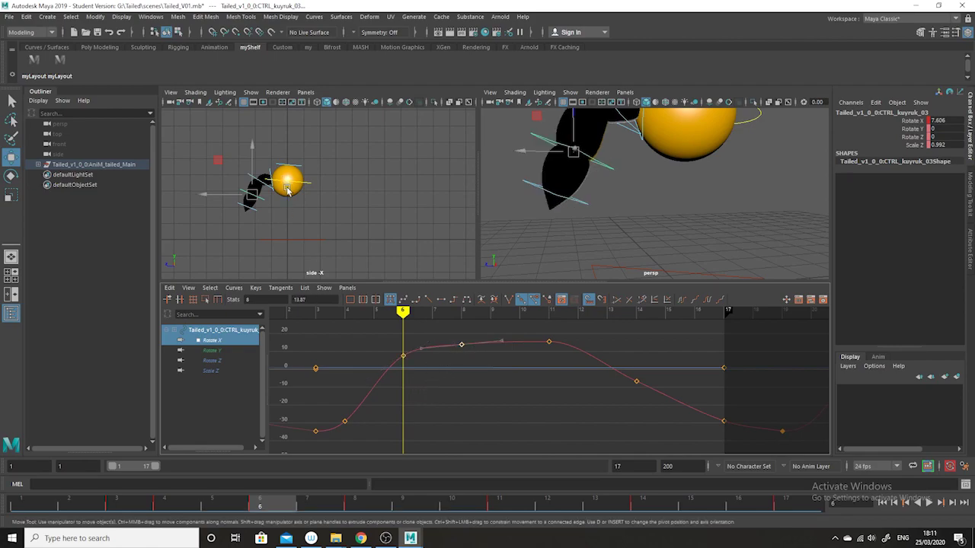
pyautogui.press('Delete')
pyautogui.moveTo(235, 514); pyautogui.dragTo(642, 547)
pyautogui.moveTo(658, 512); pyautogui.dragTo(789, 517)
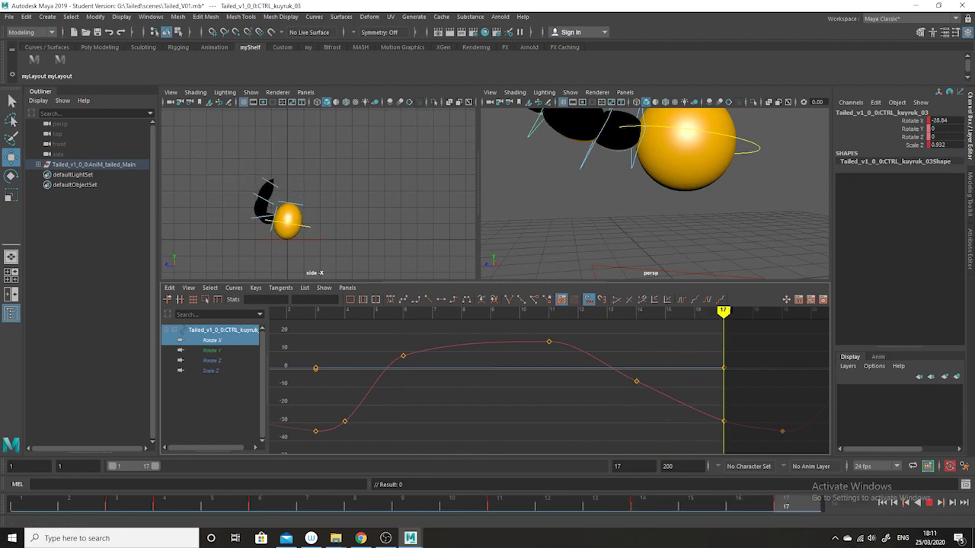
# Step: Raise CTRL_kuyruk_02's Rotate X key at frame 3 to about -11.7, and play the animation to check it
pyautogui.moveTo(34, 506); pyautogui.dragTo(125, 525)
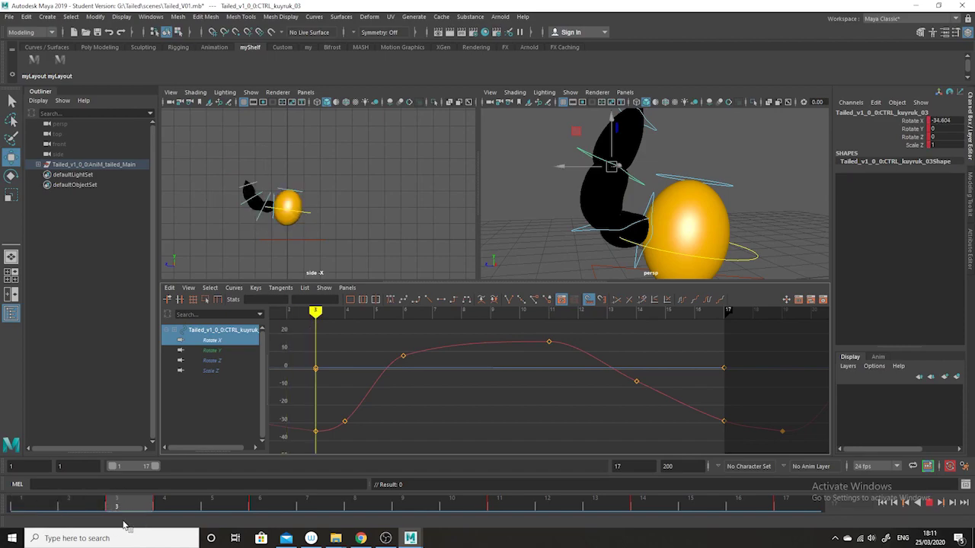
pyautogui.click(258, 219)
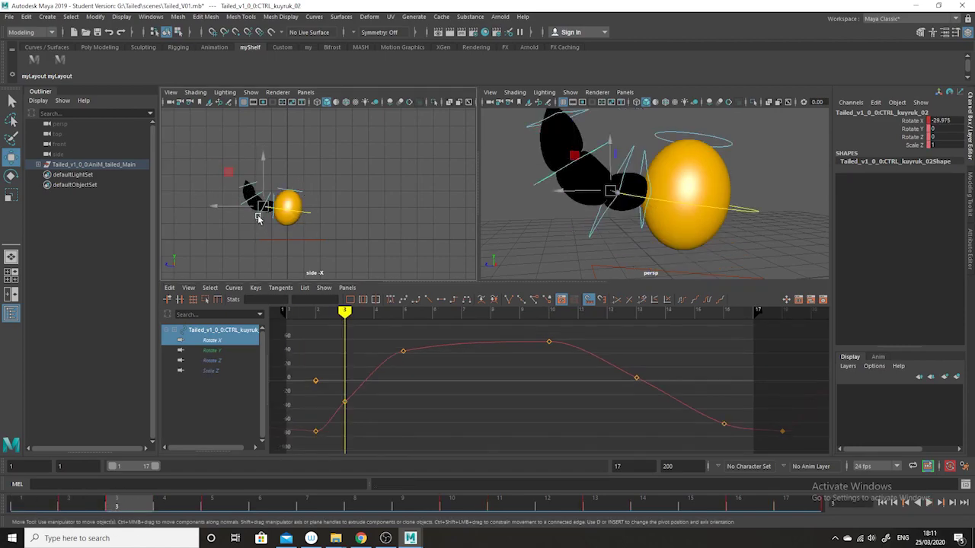
pyautogui.moveTo(374, 386); pyautogui.dragTo(341, 411)
pyautogui.keyDown('shift'); pyautogui.moveTo(342, 422); pyautogui.dragTo(339, 409, button='middle'); pyautogui.keyUp('shift')
pyautogui.moveTo(151, 505); pyautogui.dragTo(600, 528)
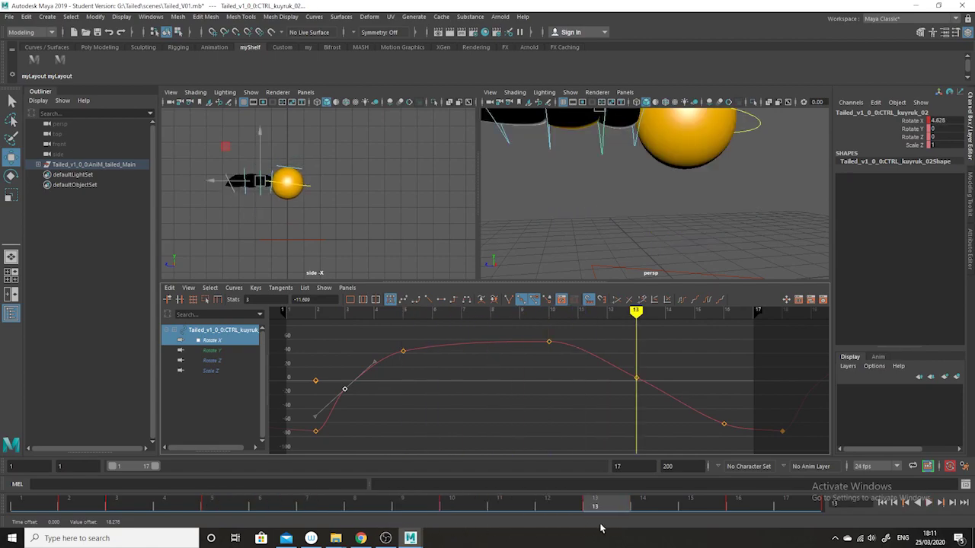
pyautogui.click(929, 503)
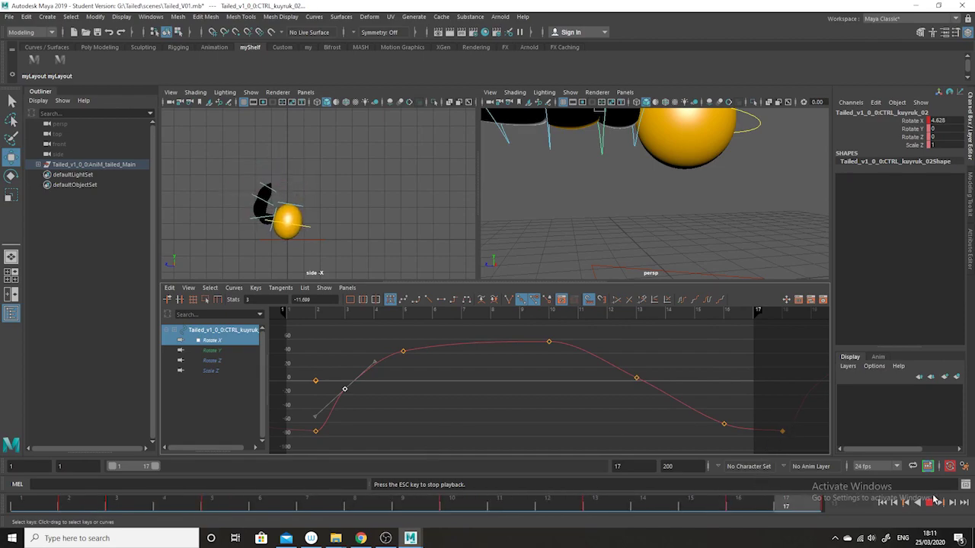
pyautogui.press('Escape')
# Step: Compare the body and tail poses at frames 1 and 2, ending on frame 1
pyautogui.moveTo(316, 504); pyautogui.dragTo(31, 457)
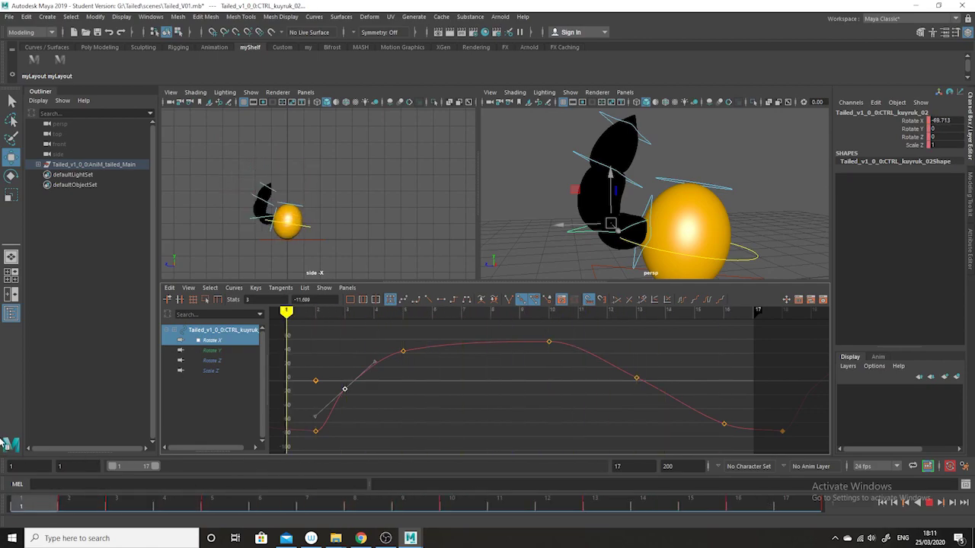
pyautogui.click(85, 506)
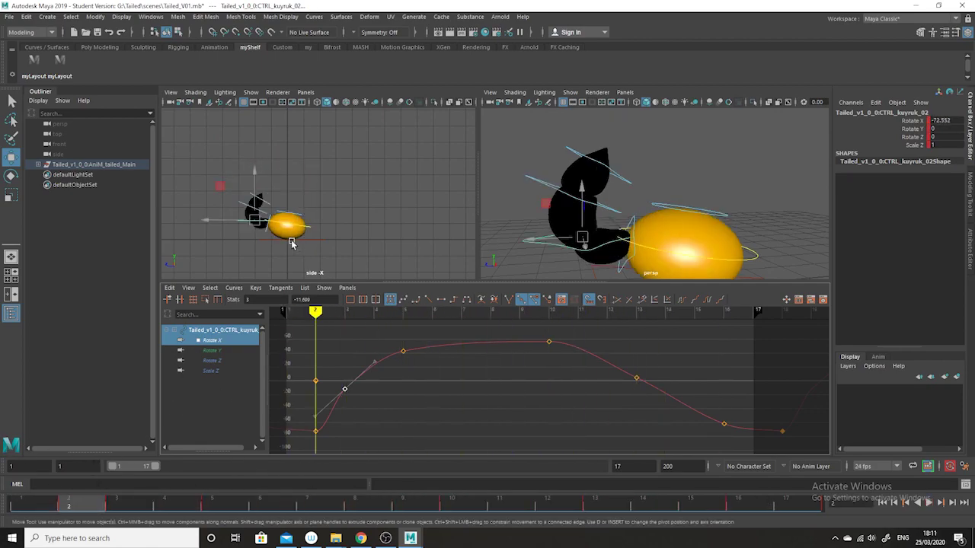
pyautogui.moveTo(103, 505); pyautogui.dragTo(4, 476)
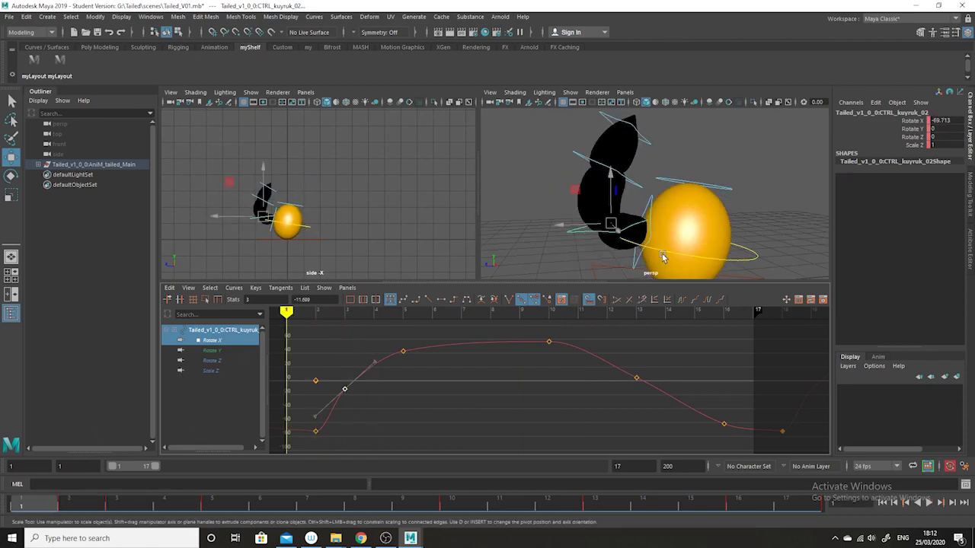
# Step: Examine whether the curves of the selected tail controls and of CTRL_Main repeat beyond the keyed frame range
pyautogui.keyDown('alt'); pyautogui.moveTo(772, 260); pyautogui.dragTo(598, 241, button='right'); pyautogui.keyUp('alt')
pyautogui.click(588, 223)
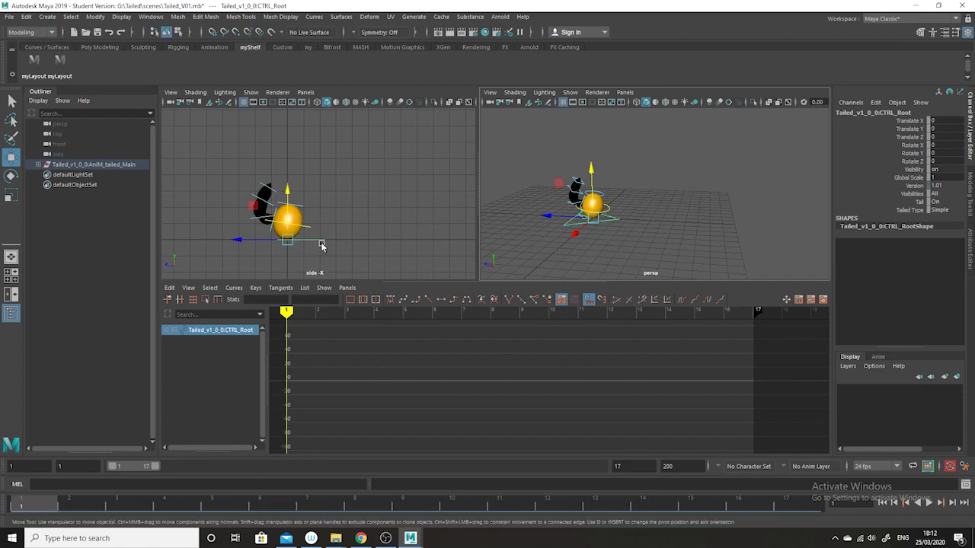
pyautogui.click(230, 227)
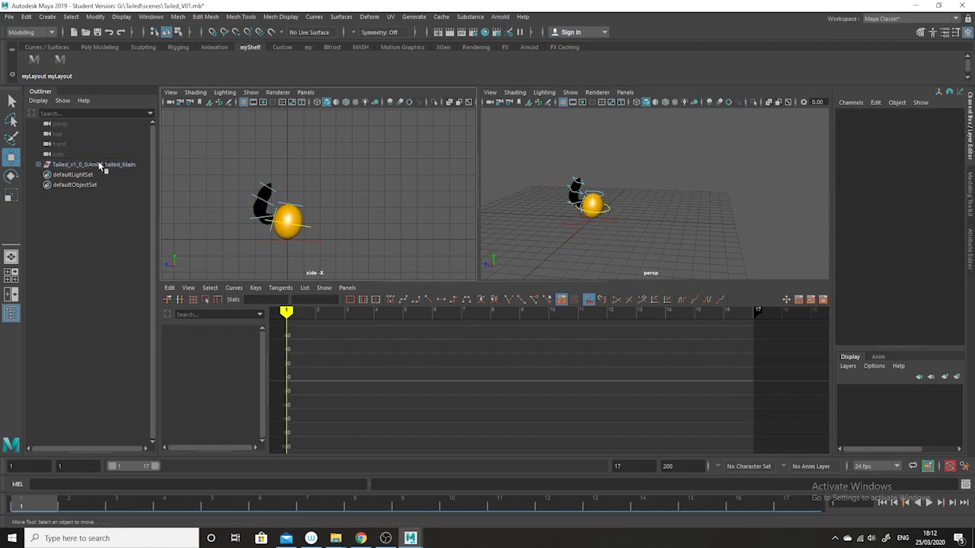
pyautogui.press('q')
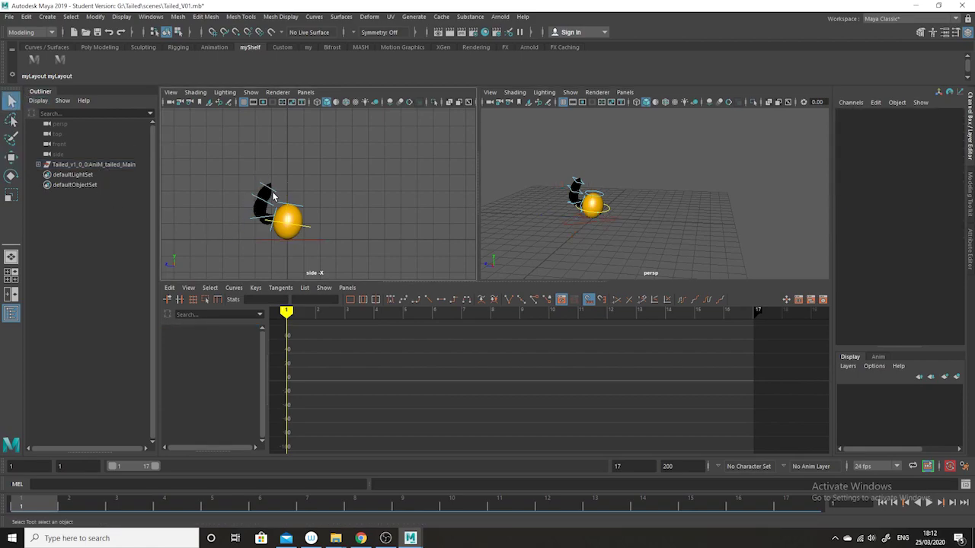
pyautogui.click(274, 197)
pyautogui.keyDown('shift'); pyautogui.click(260, 221); pyautogui.keyUp('shift')
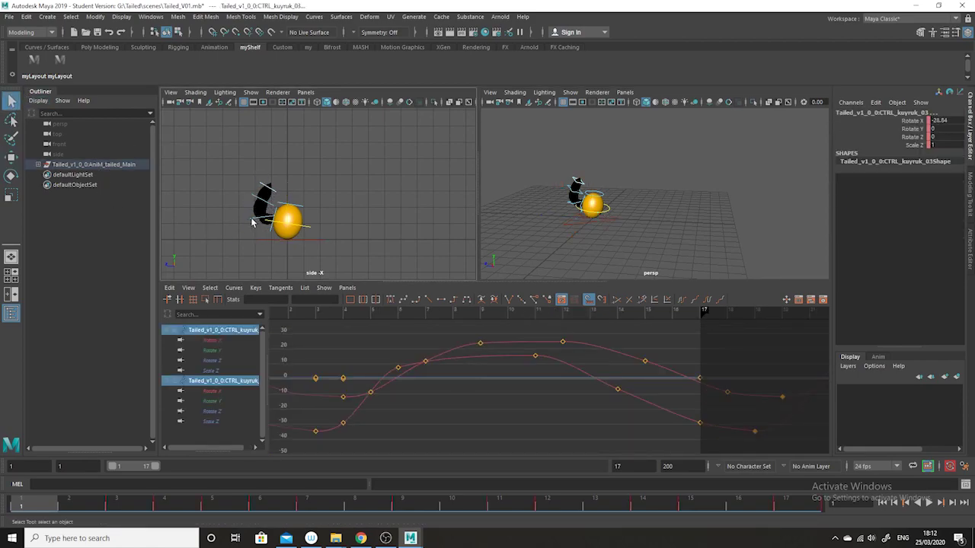
pyautogui.keyDown('shift'); pyautogui.click(269, 234); pyautogui.keyUp('shift')
pyautogui.press('f')
pyautogui.keyDown('alt'); pyautogui.moveTo(579, 440); pyautogui.dragTo(510, 400, button='right'); pyautogui.keyUp('alt')
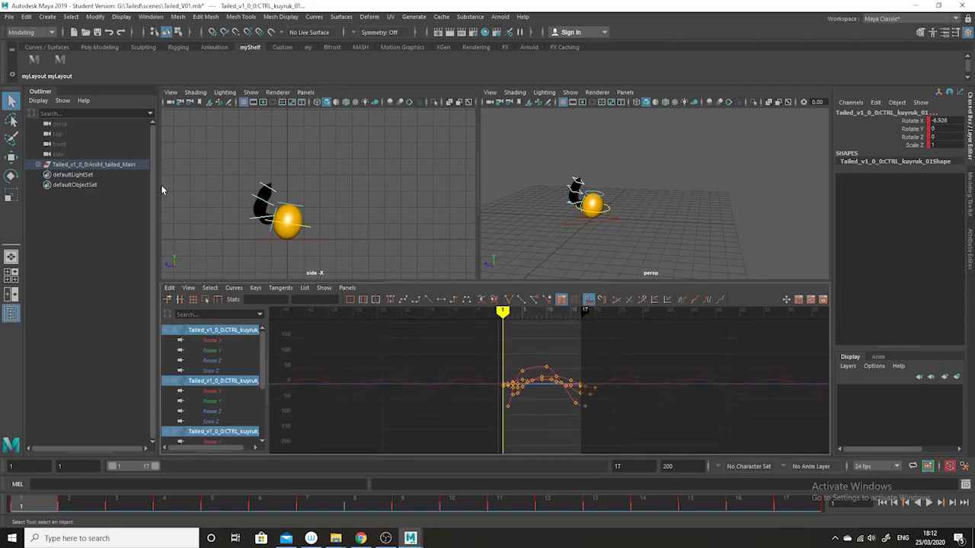
pyautogui.click(310, 227)
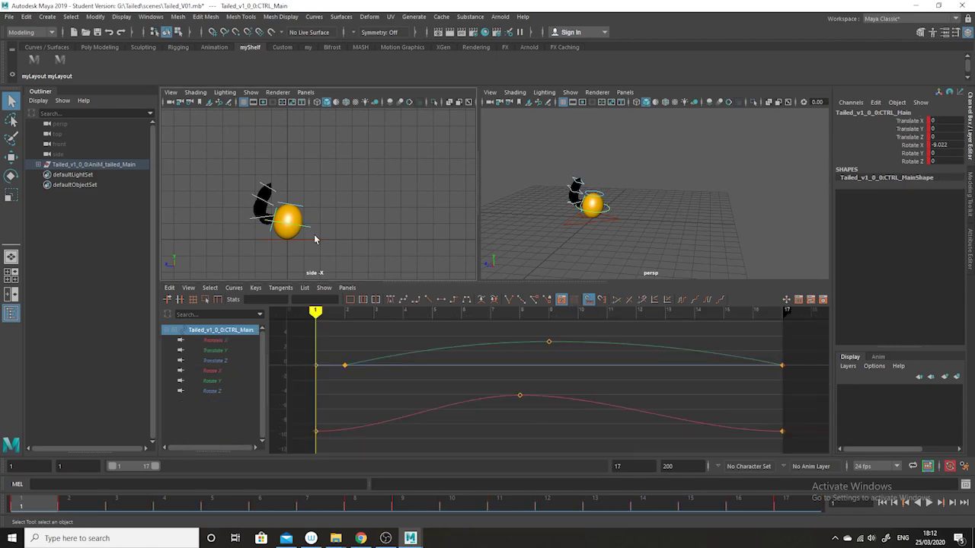
pyautogui.keyDown('alt'); pyautogui.moveTo(602, 413); pyautogui.dragTo(550, 399, button='right'); pyautogui.keyUp('alt')
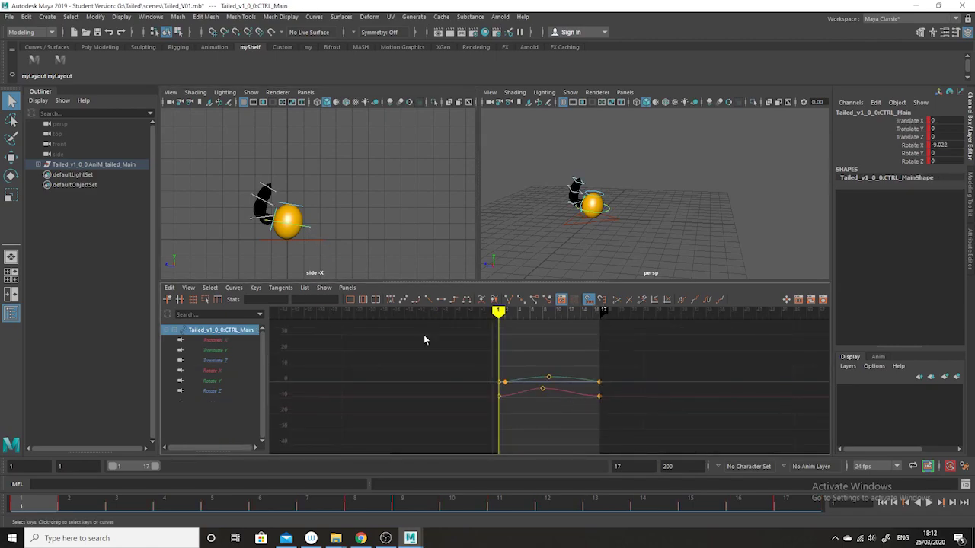
# Step: Set CTRL_Top's Translate Y curve to Cycle for both pre and post infinity
pyautogui.click(303, 211)
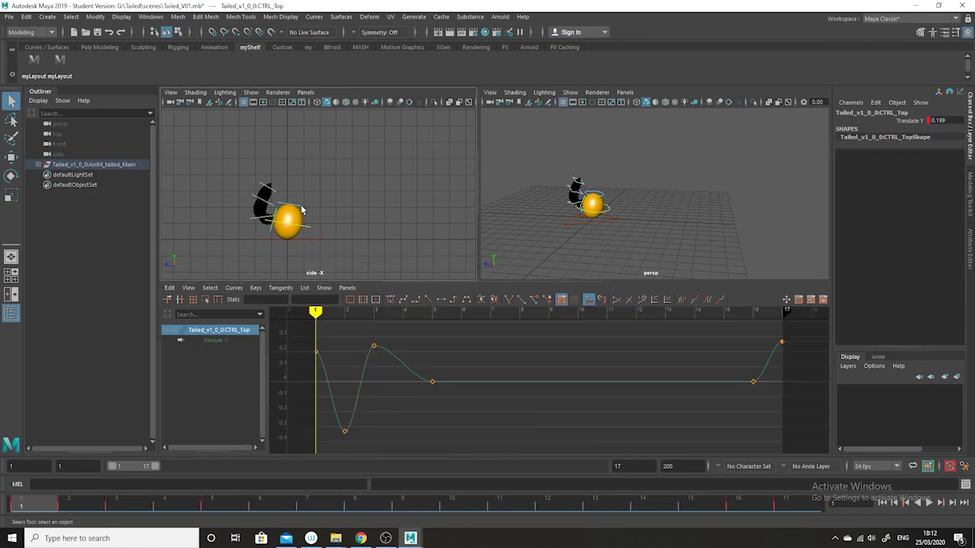
pyautogui.keyDown('alt'); pyautogui.moveTo(592, 435); pyautogui.dragTo(567, 409, button='right'); pyautogui.keyUp('alt')
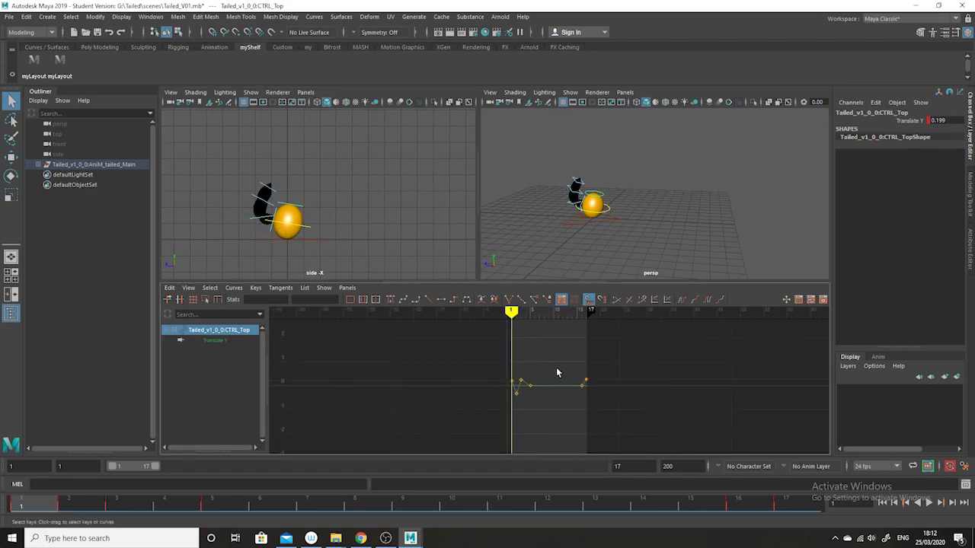
pyautogui.moveTo(652, 355); pyautogui.dragTo(411, 409)
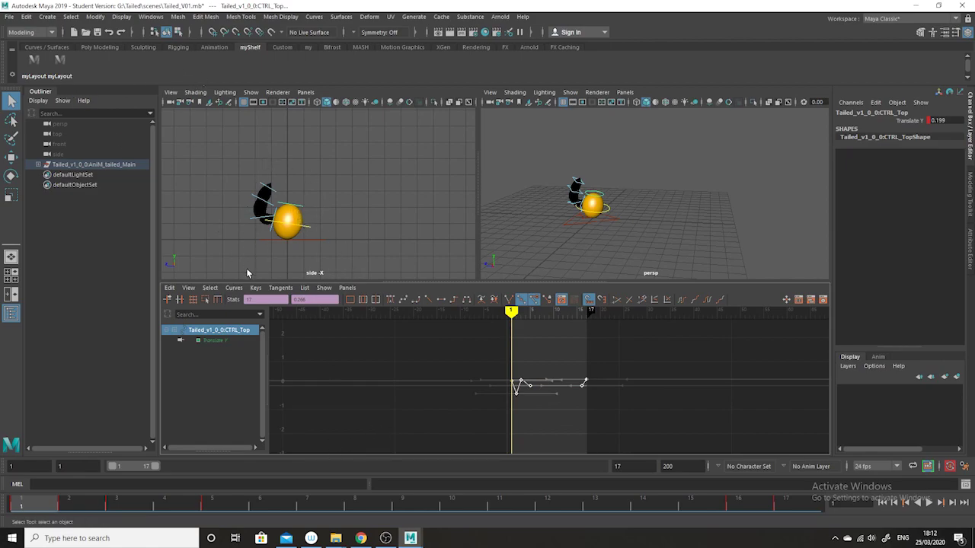
pyautogui.click(234, 293)
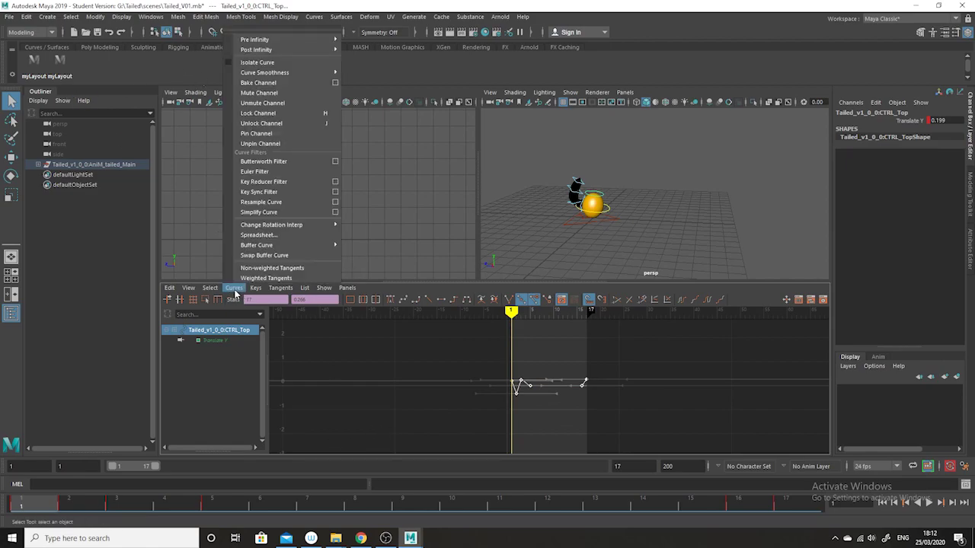
pyautogui.moveTo(297, 39)
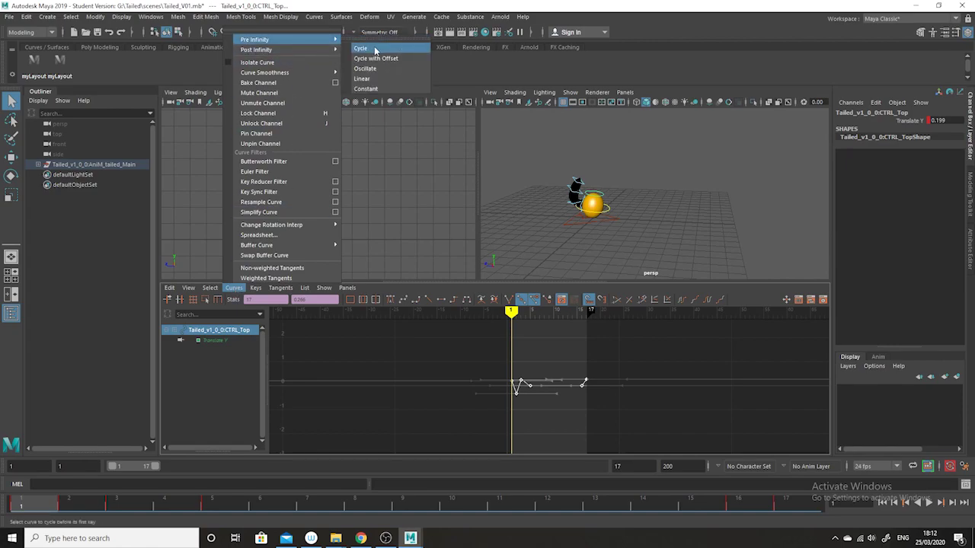
pyautogui.click(375, 49)
pyautogui.click(236, 289)
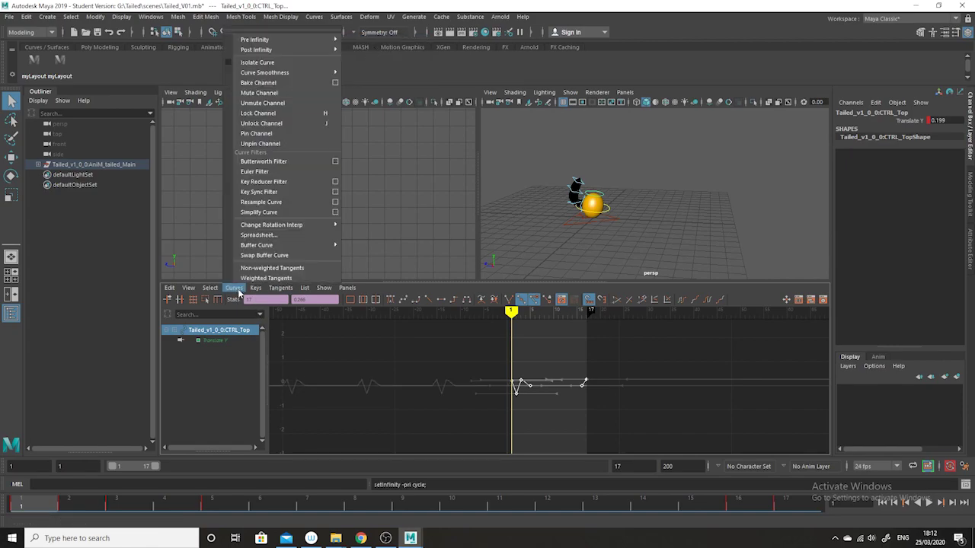
pyautogui.moveTo(293, 50)
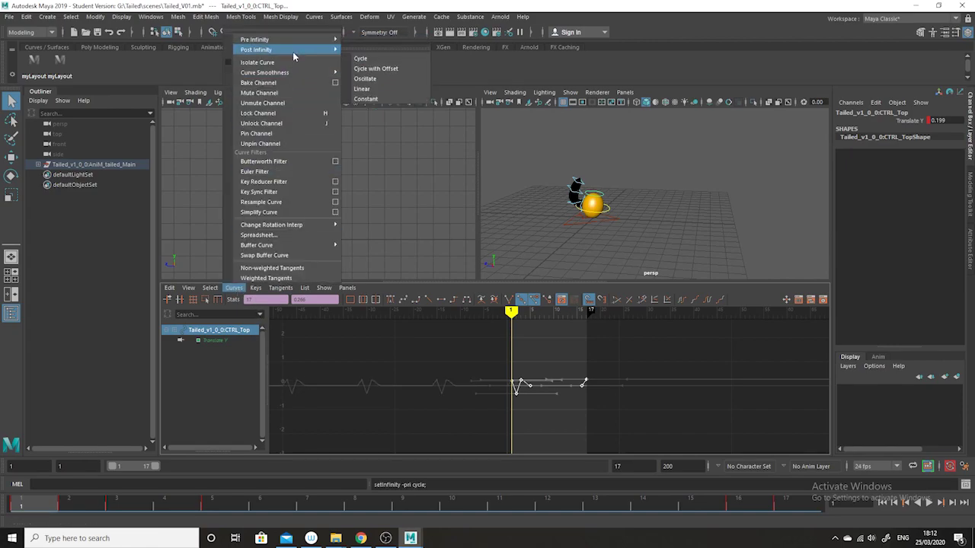
pyautogui.click(407, 59)
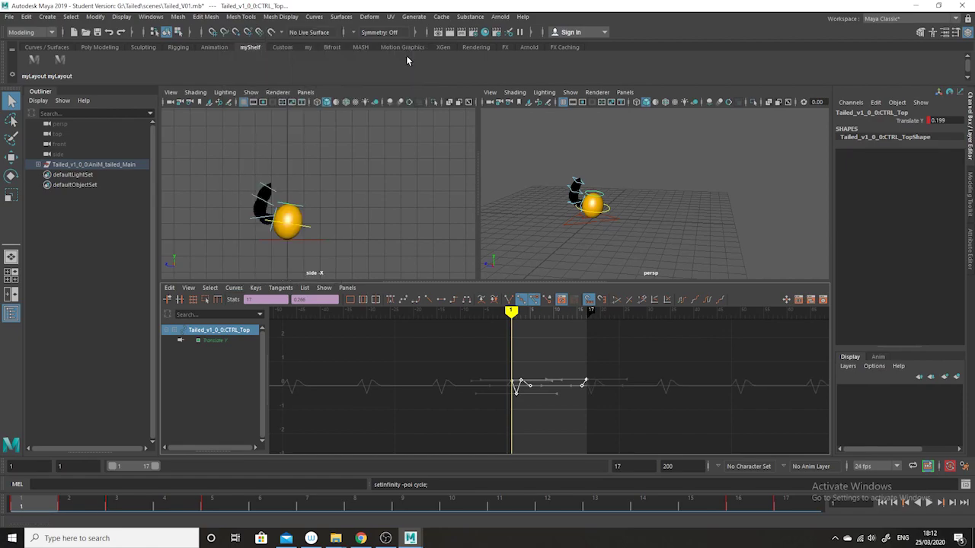
# Step: Set all of CTRL_Main's translate and rotate curves to Cycle for both pre and post infinity
pyautogui.click(305, 229)
pyautogui.keyDown('alt'); pyautogui.moveTo(653, 431); pyautogui.dragTo(550, 406, button='right'); pyautogui.keyUp('alt')
pyautogui.moveTo(656, 344); pyautogui.dragTo(400, 480)
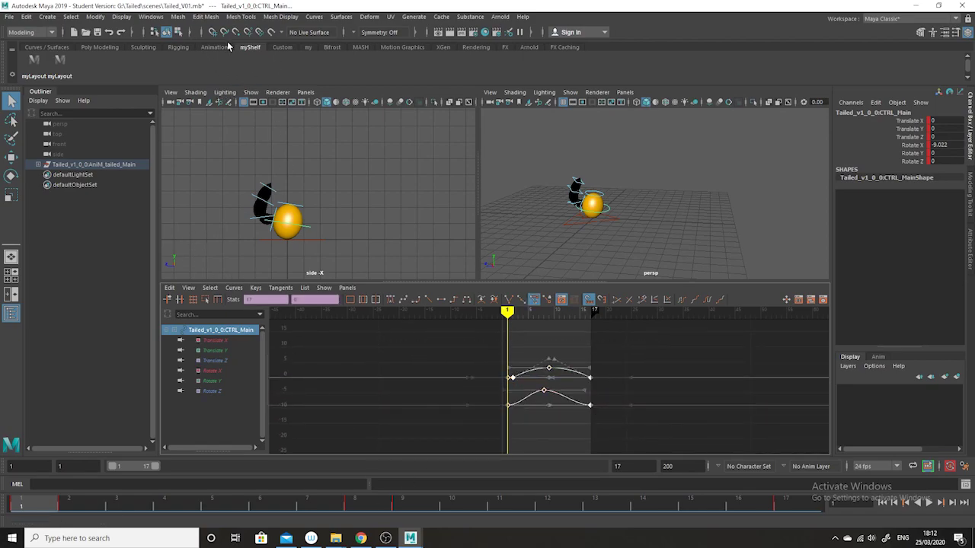
pyautogui.click(234, 288)
pyautogui.moveTo(319, 49)
pyautogui.click(378, 49)
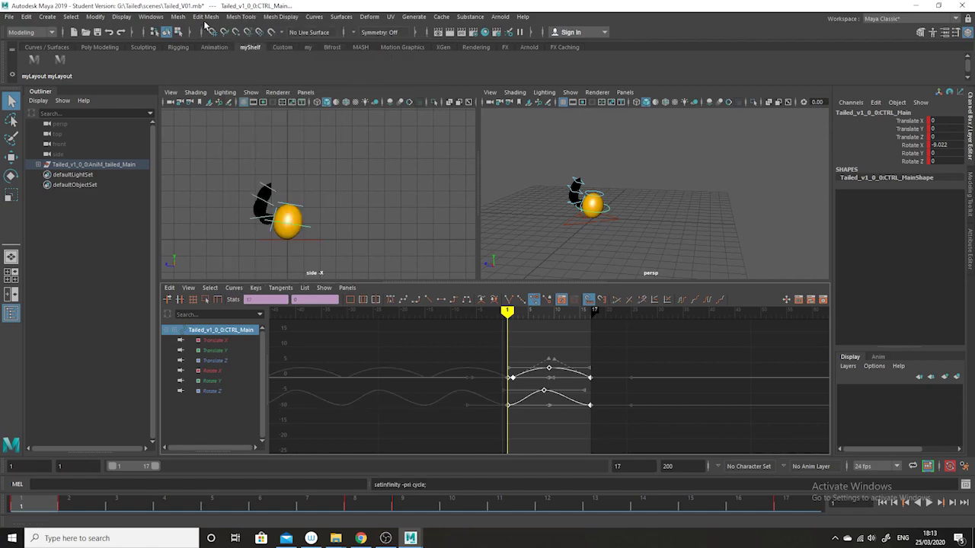
pyautogui.click(233, 289)
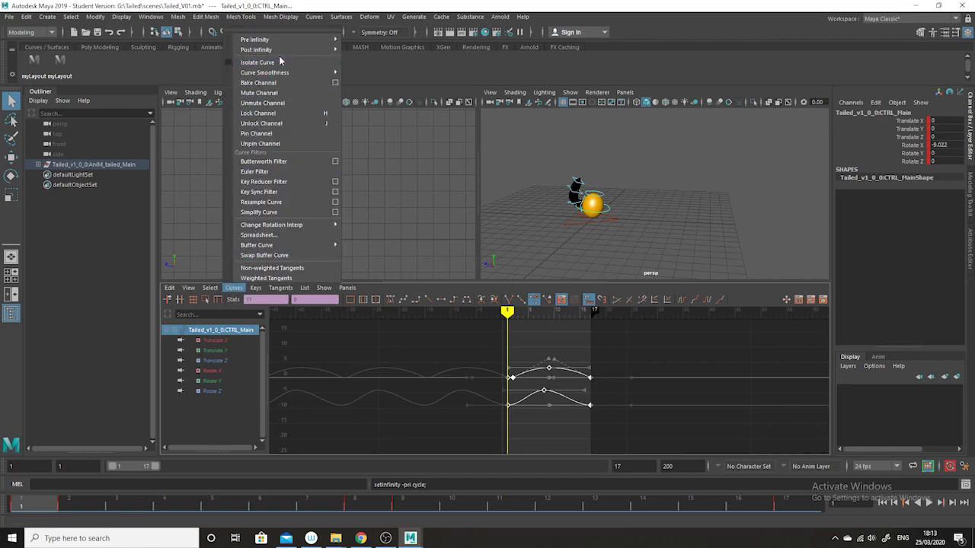
pyautogui.moveTo(289, 50)
pyautogui.click(378, 59)
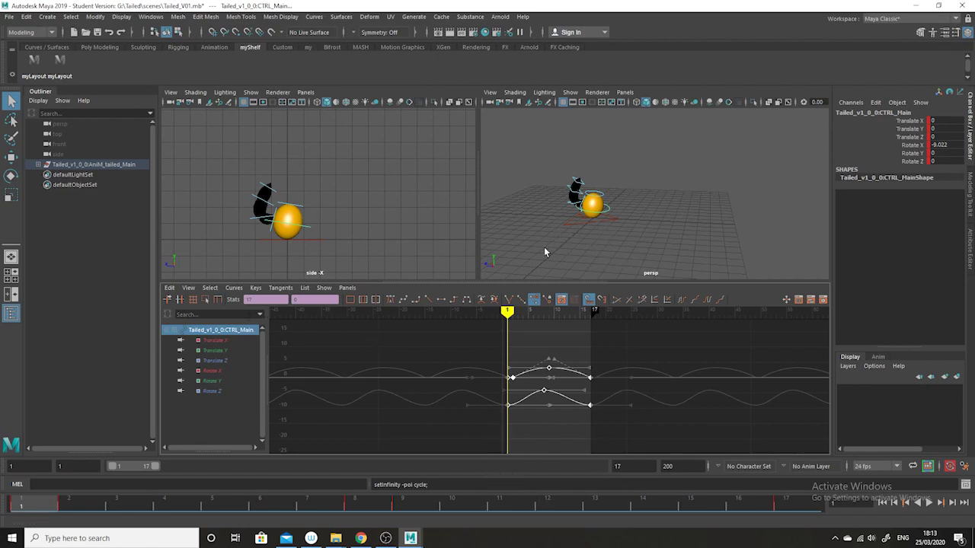
# Step: Extend the playback range to frame 200 and play the animation from frame 1
pyautogui.hotkey('alt', '.')
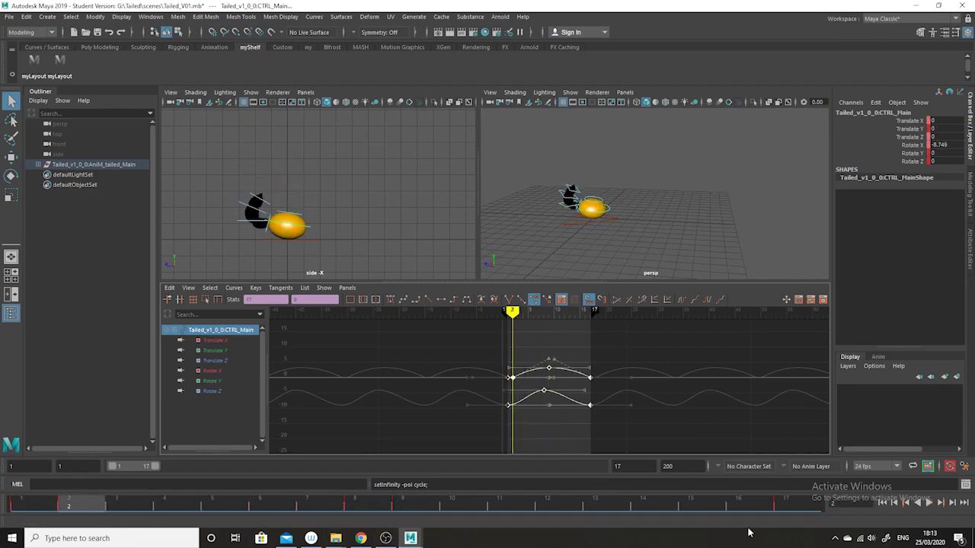
pyautogui.moveTo(155, 467); pyautogui.dragTo(639, 470)
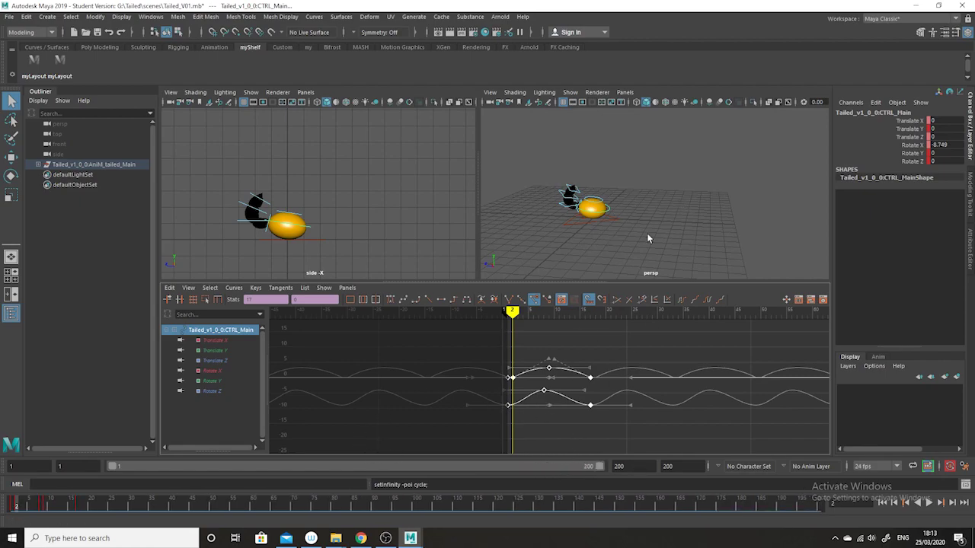
pyautogui.hotkey('alt', 'v')
pyautogui.moveTo(331, 499); pyautogui.dragTo(3, 438)
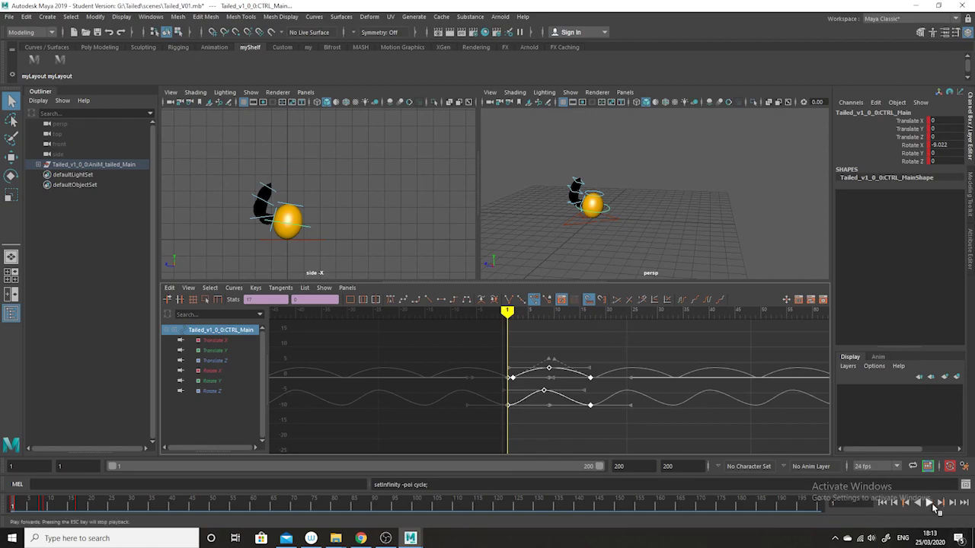
pyautogui.click(929, 503)
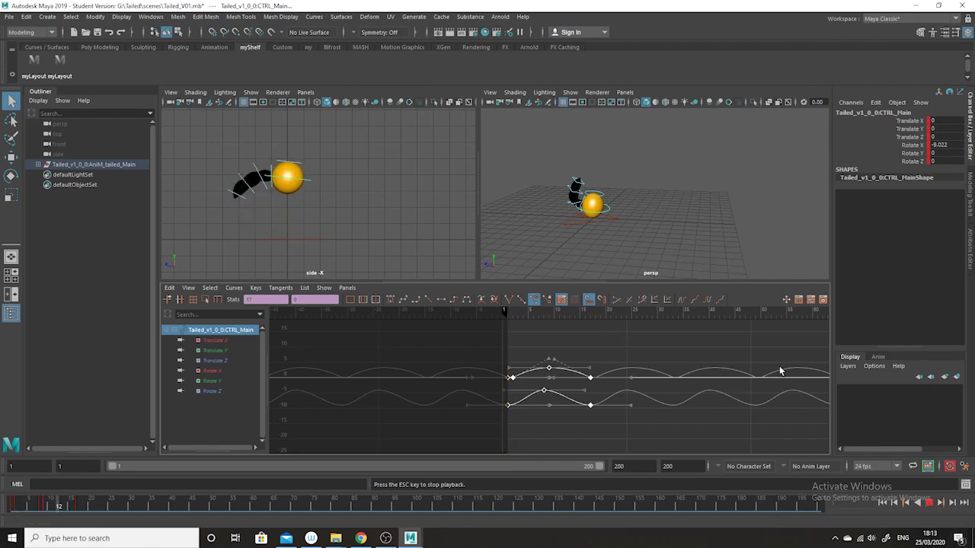
# Step: Maximise the perspective view, play the loop backward and forward, and scrub to frame 41
pyautogui.click(636, 250)
pyautogui.press('space')
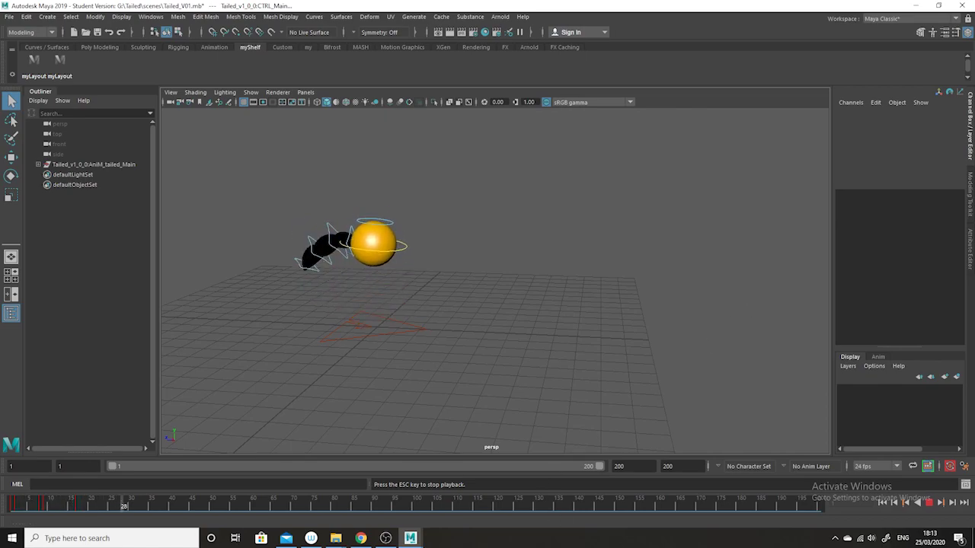
pyautogui.click(920, 503)
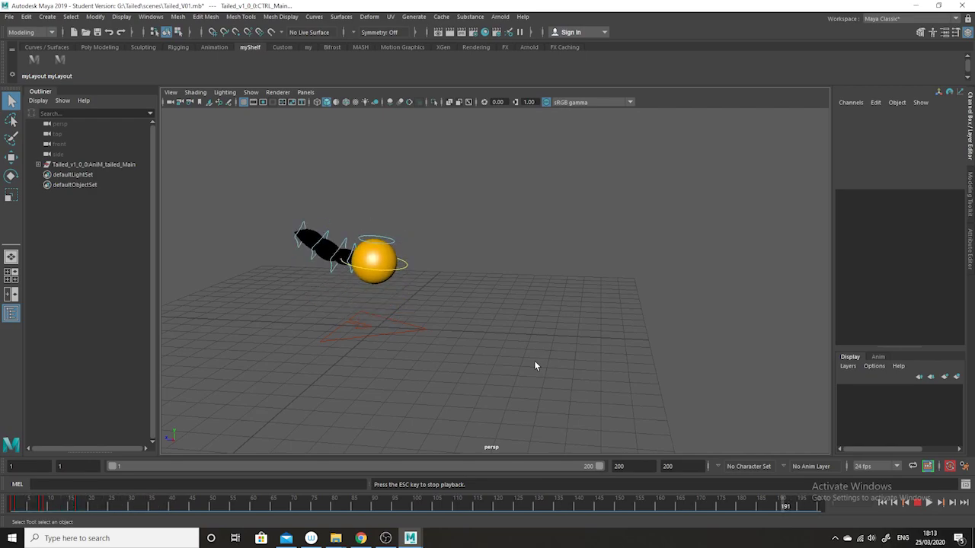
pyautogui.click(928, 503)
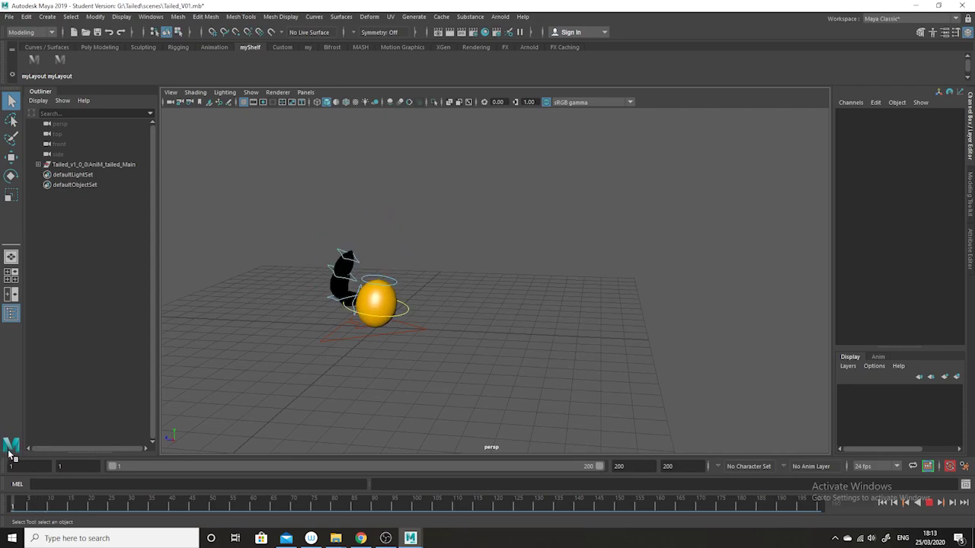
pyautogui.moveTo(24, 453); pyautogui.dragTo(176, 473)
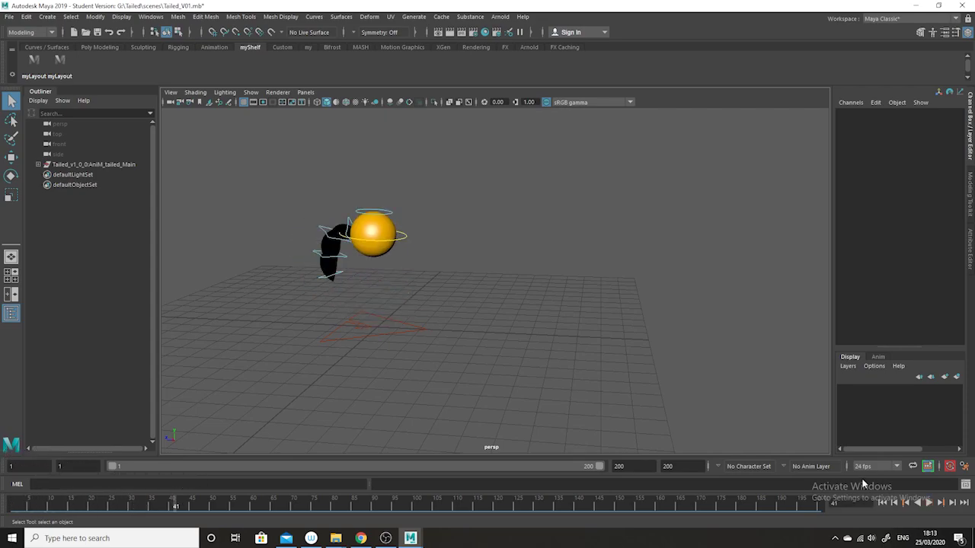
# Step: Restore the multi-panel layout, return to frame 1, and select CTRL_Root
pyautogui.press('space')
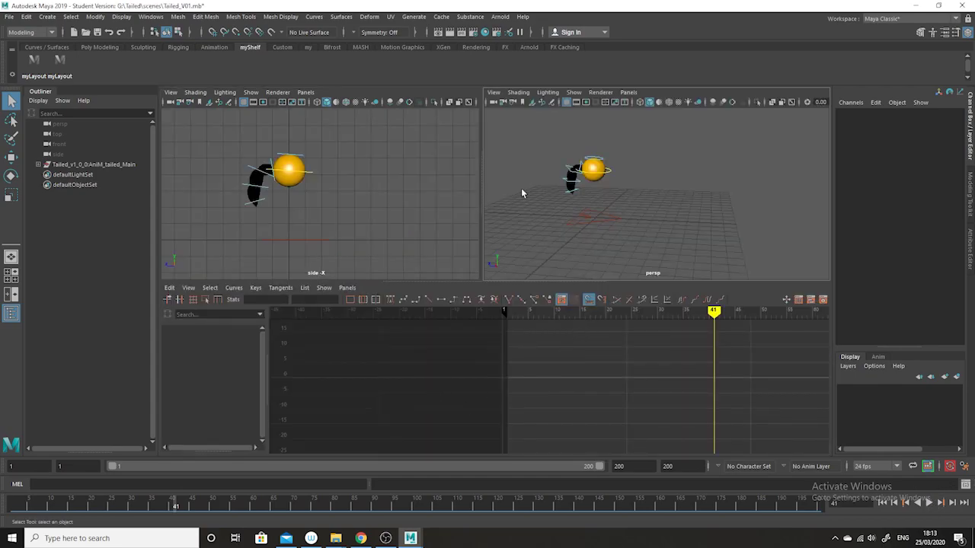
pyautogui.moveTo(657, 510); pyautogui.dragTo(2, 497)
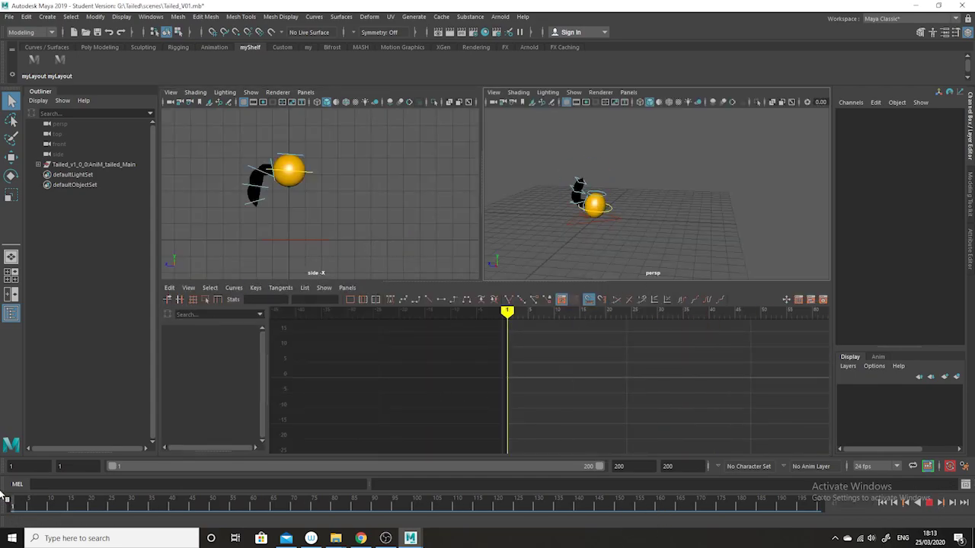
pyautogui.click(581, 225)
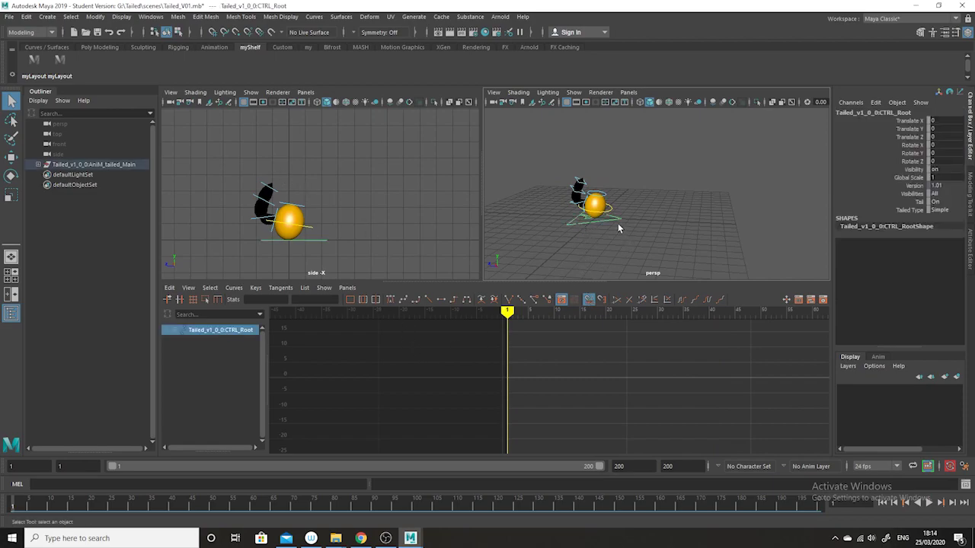
pyautogui.click(924, 6)
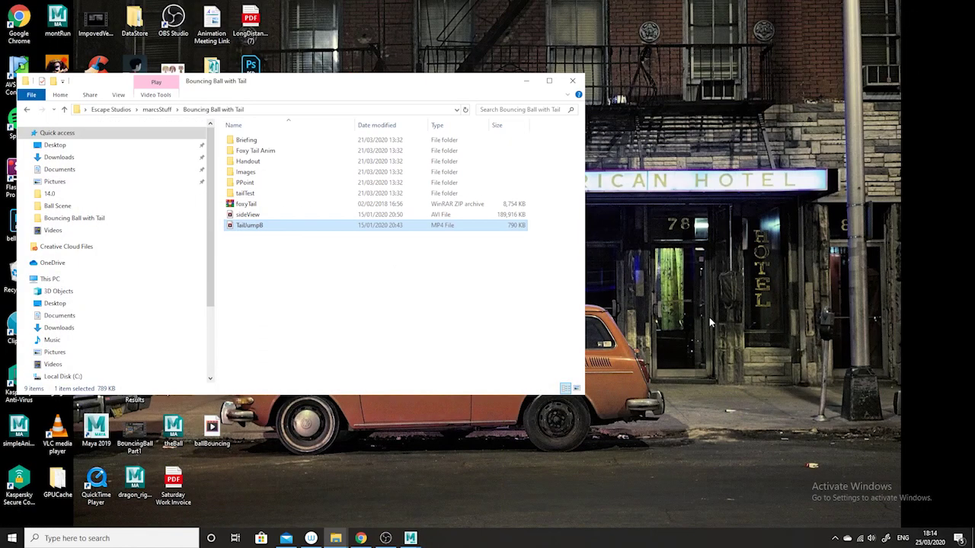
pyautogui.click(385, 538)
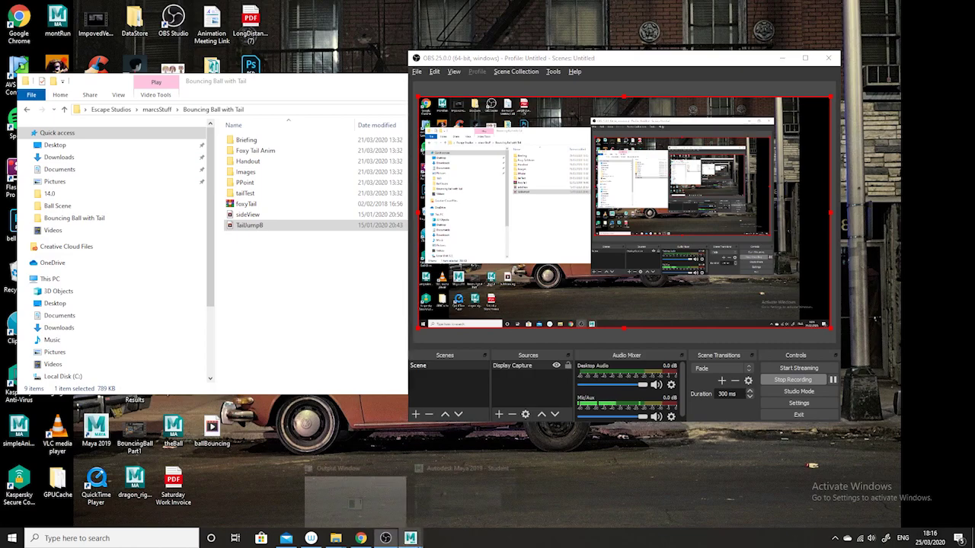
# Step: Switch back to Maya and play the cycled animation in a wider perspective view
pyautogui.moveTo(410, 539)
pyautogui.click(448, 519)
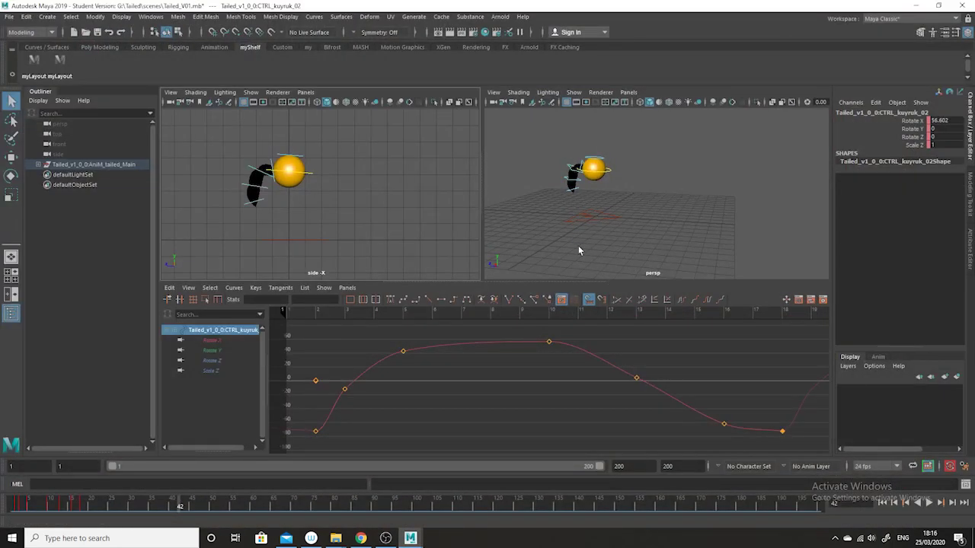
pyautogui.scroll(-5, 680, 240)
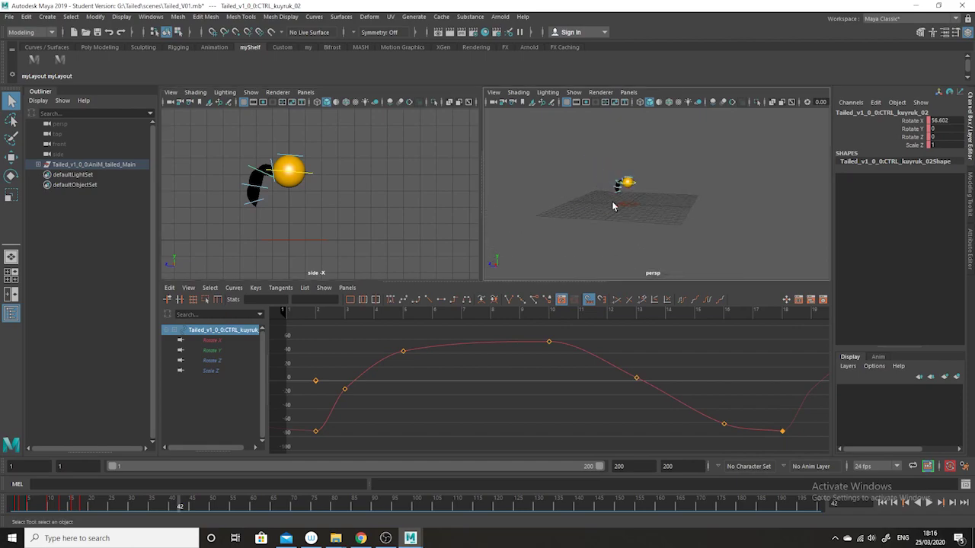
pyautogui.click(930, 504)
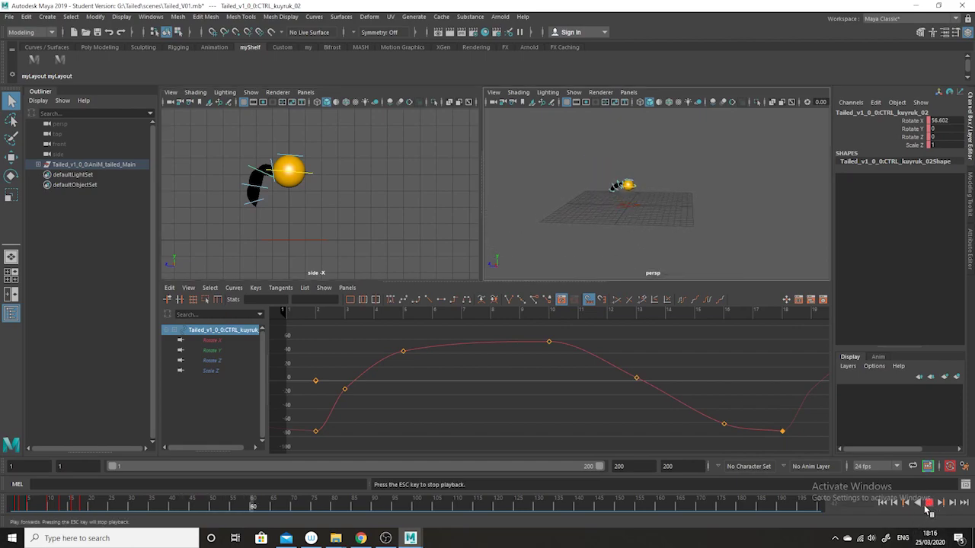
# Step: Watch the cycled bounce up close in the perspective view and stop the playback
pyautogui.scroll(5, 689, 232)
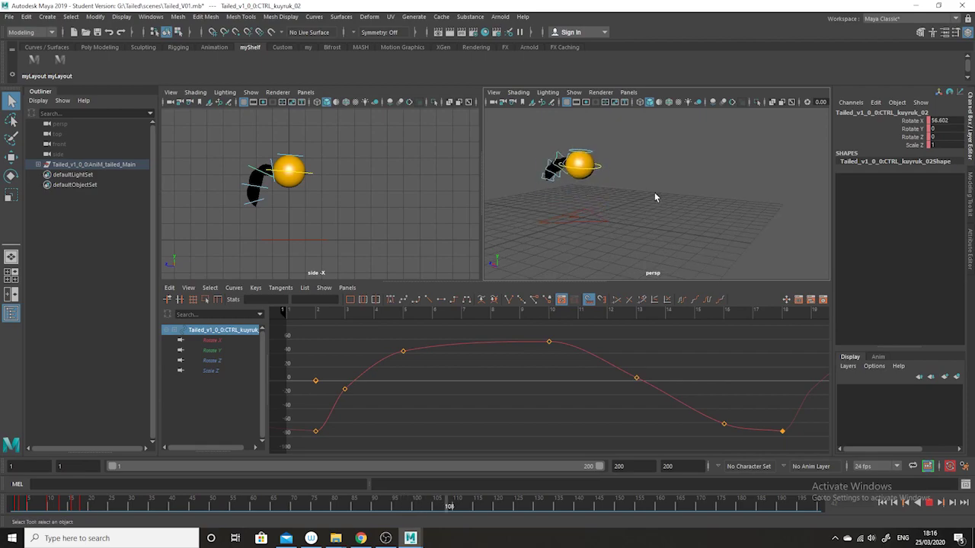
pyautogui.click(929, 502)
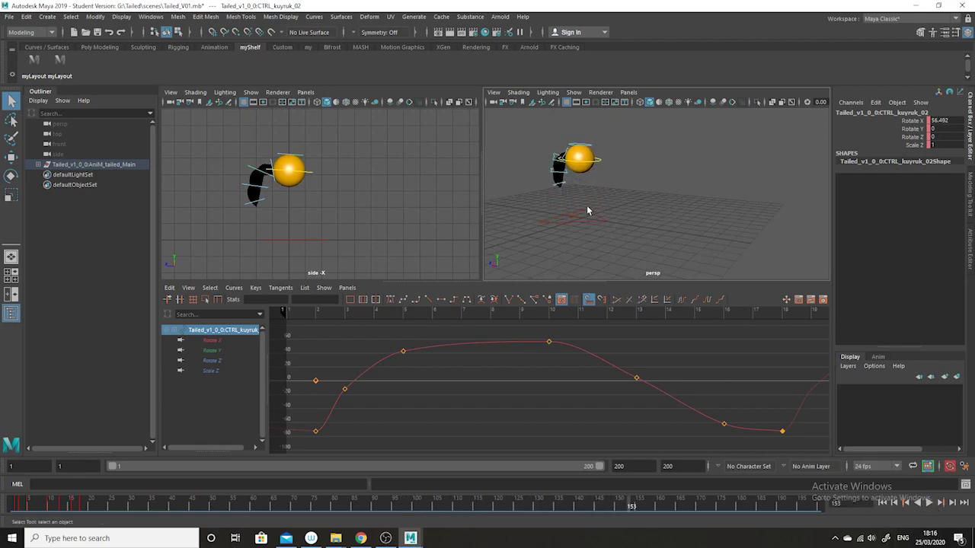
pyautogui.click(47, 17)
pyautogui.moveTo(86, 57)
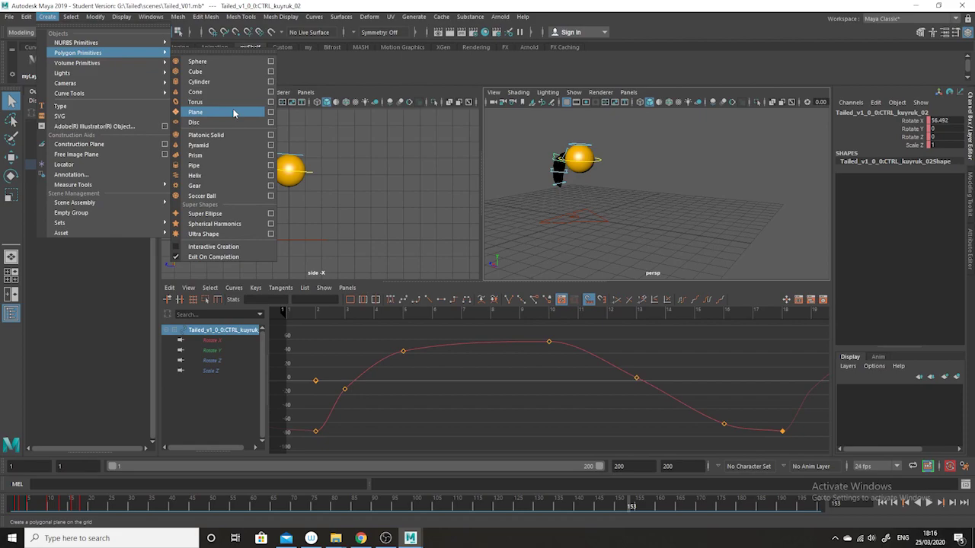
pyautogui.click(9, 17)
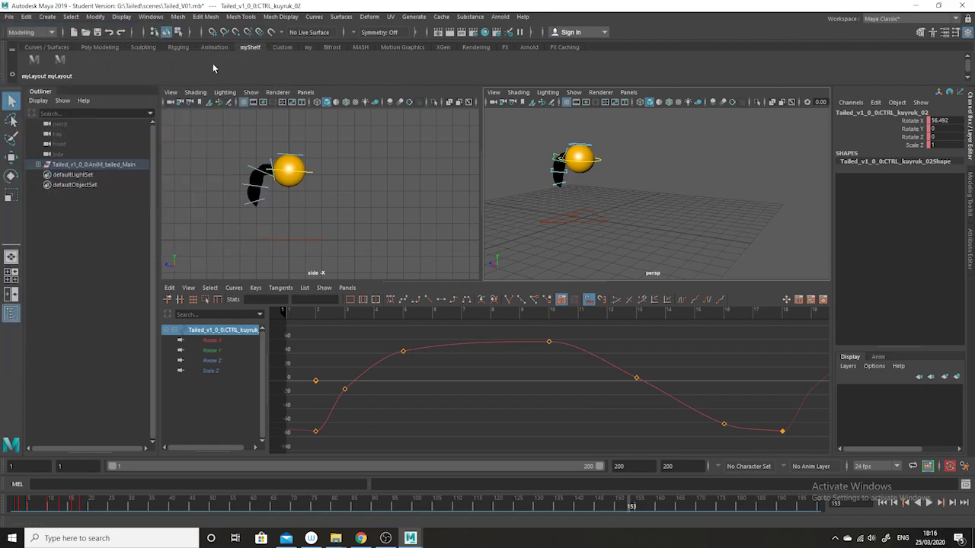
pyautogui.click(37, 32)
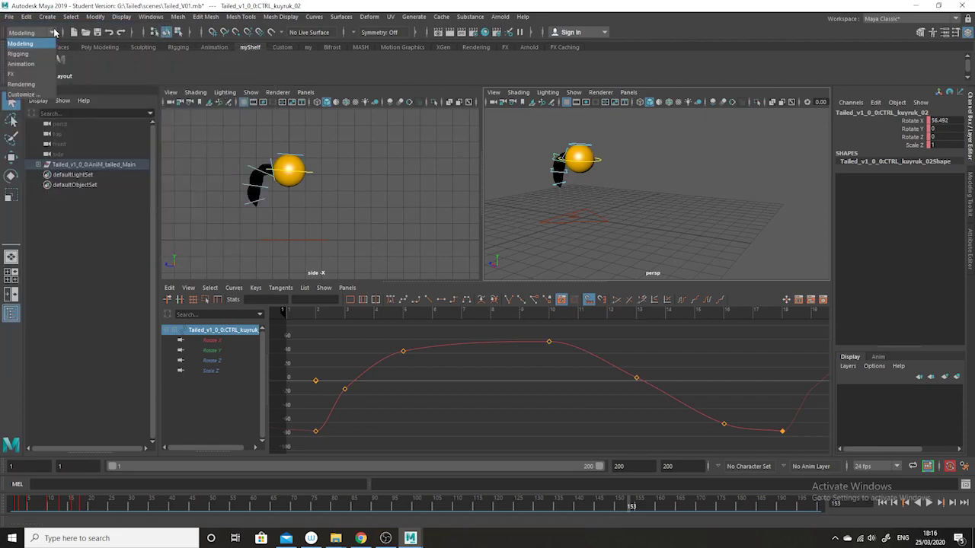
pyautogui.click(21, 64)
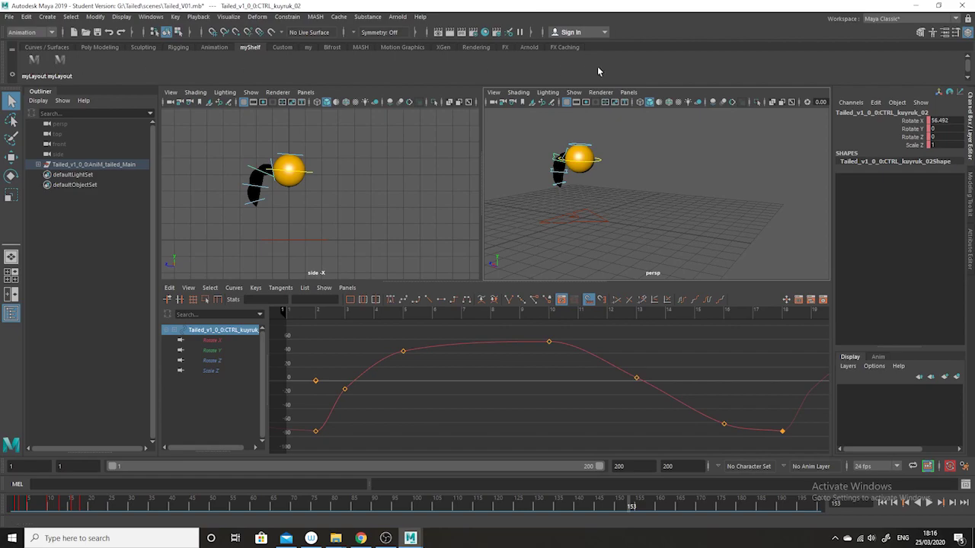
pyautogui.click(38, 32)
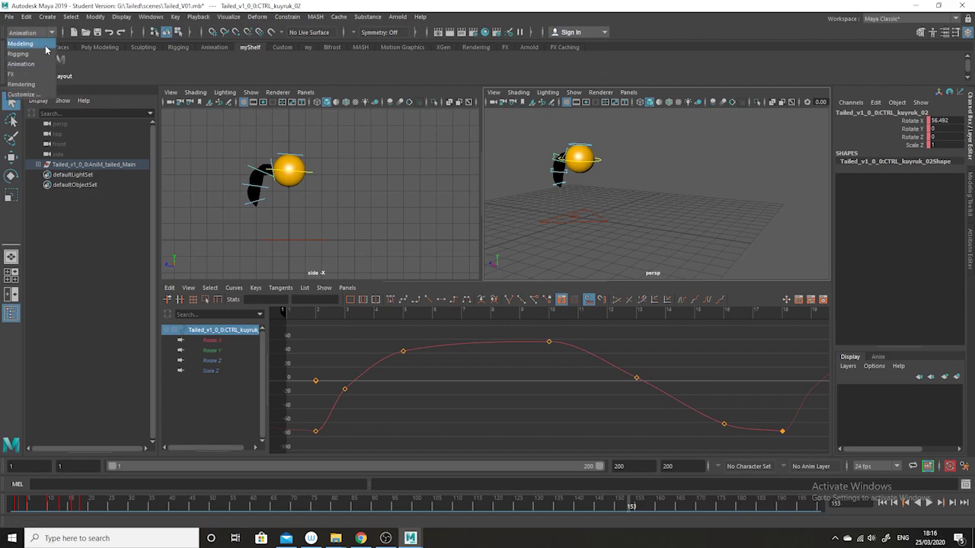
pyautogui.click(31, 44)
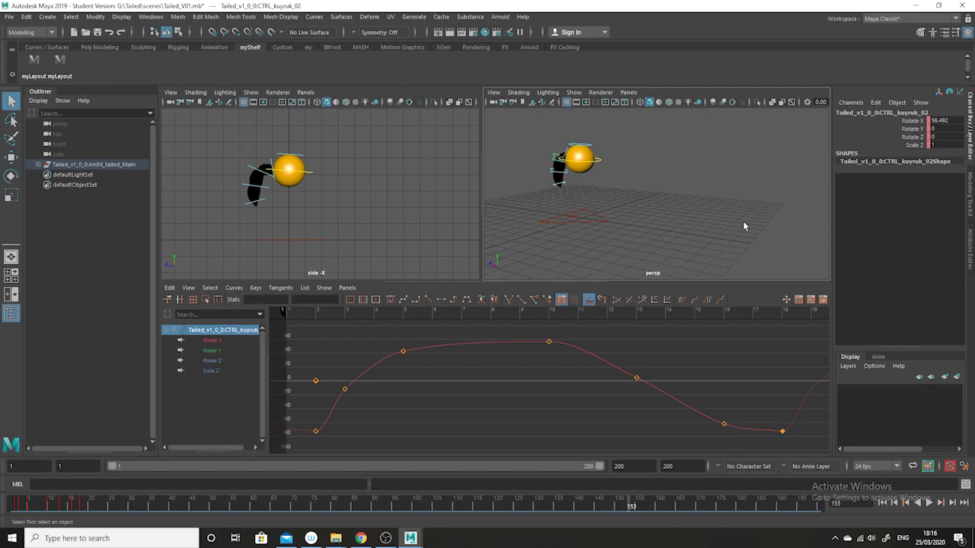
# Step: Create a polygon plane under the ball and scale it up uniformly to about 45
pyautogui.click(48, 17)
pyautogui.moveTo(126, 54)
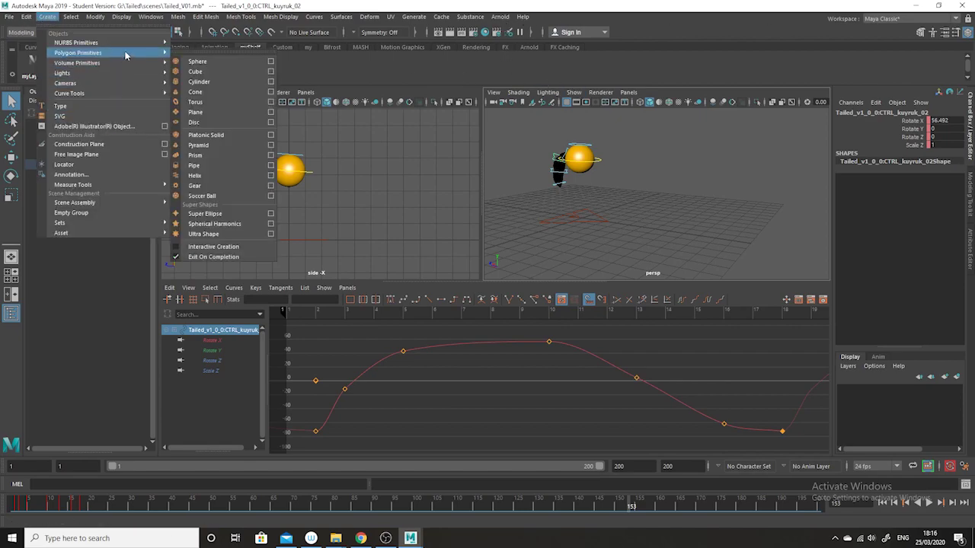
pyautogui.click(233, 112)
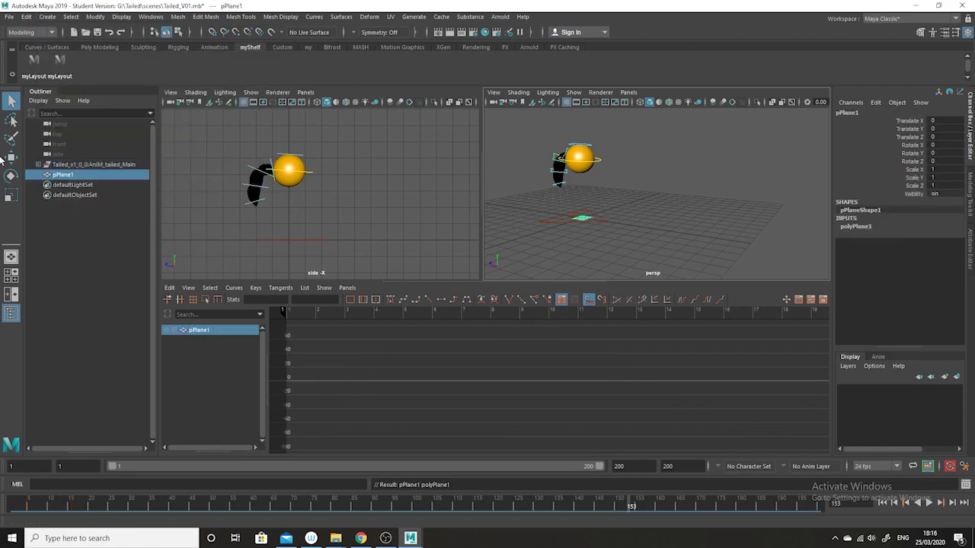
pyautogui.click(11, 197)
pyautogui.moveTo(581, 218); pyautogui.dragTo(730, 313)
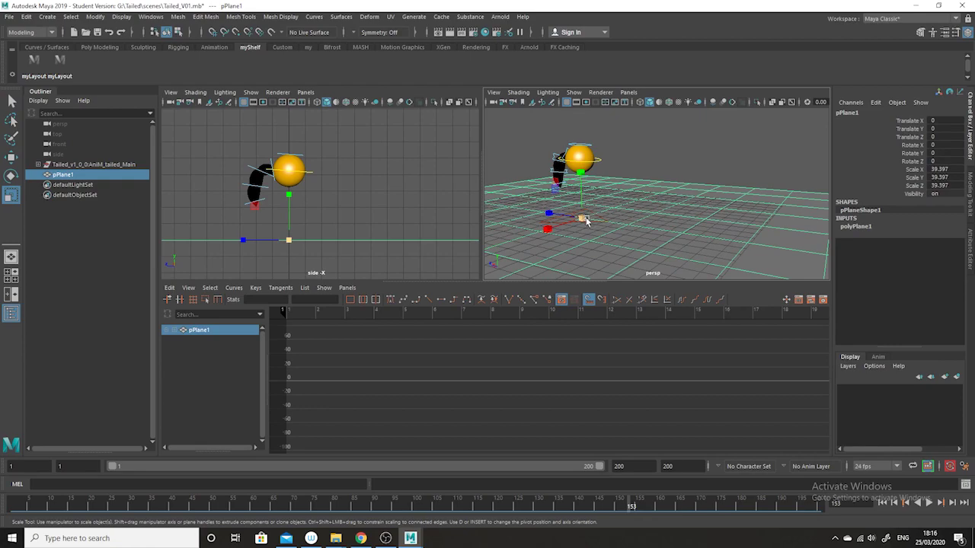
pyautogui.moveTo(584, 220); pyautogui.dragTo(643, 256)
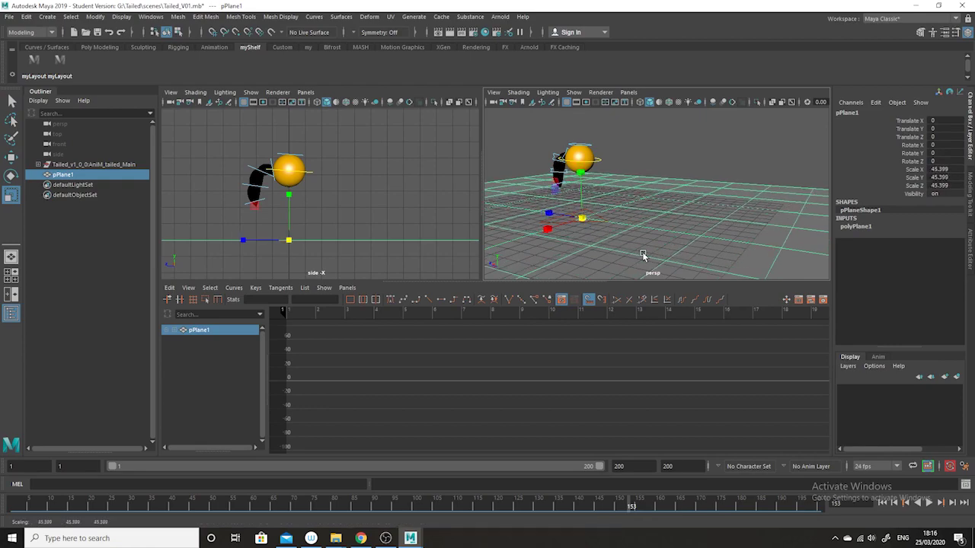
# Step: Set the plane's X, Y and Z scale to 1000 and deselect it
pyautogui.doubleClick(945, 170)
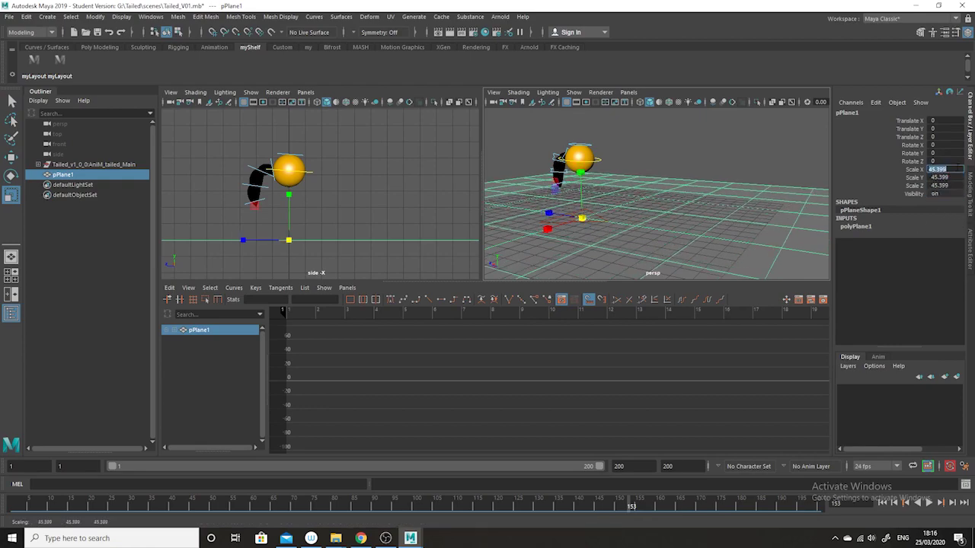
pyautogui.keyDown('shift'); pyautogui.click(951, 185); pyautogui.keyUp('shift')
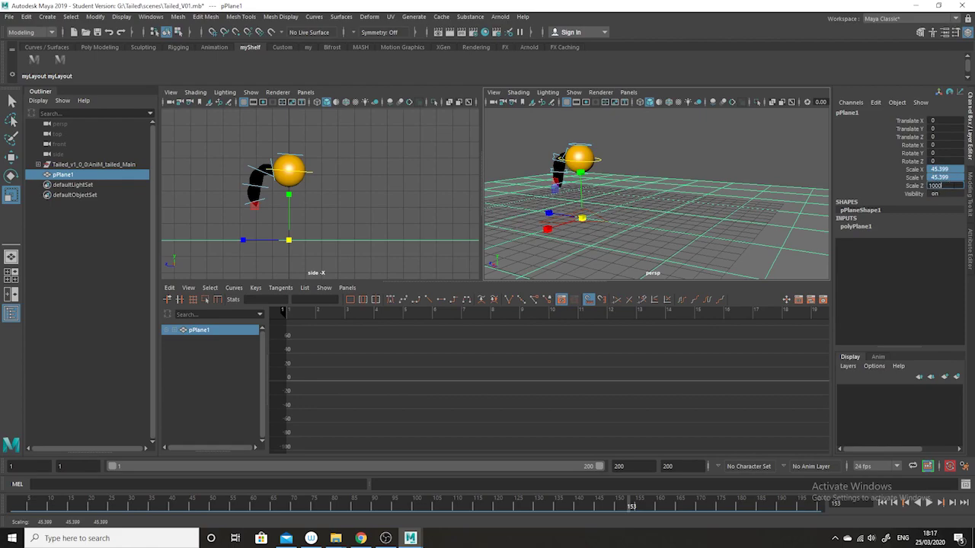
pyautogui.write('1000')
pyautogui.press('Return')
pyautogui.click(725, 129)
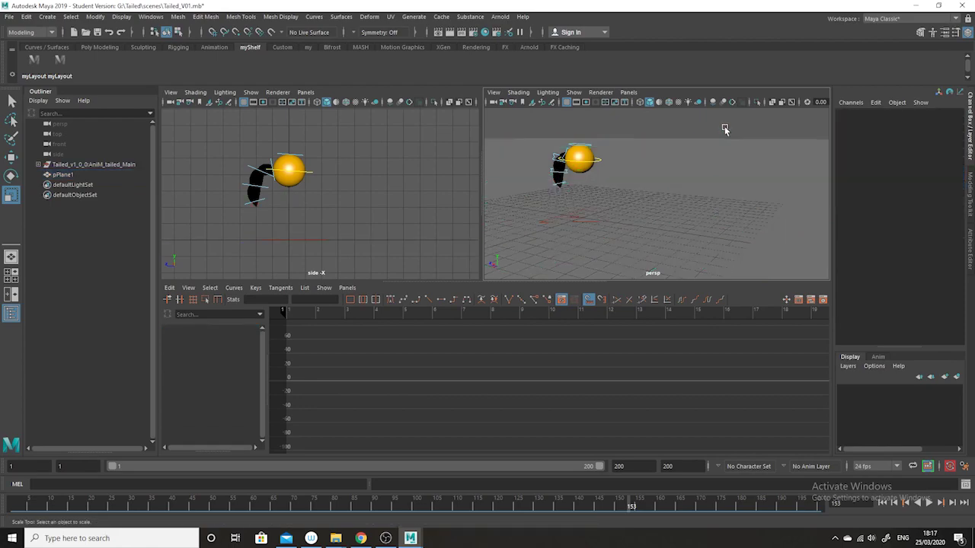
# Step: Create a polygon cube and move it away from the ball to about -32.3 in Translate Z
pyautogui.keyDown('alt'); pyautogui.moveTo(677, 227); pyautogui.dragTo(750, 224); pyautogui.keyUp('alt')
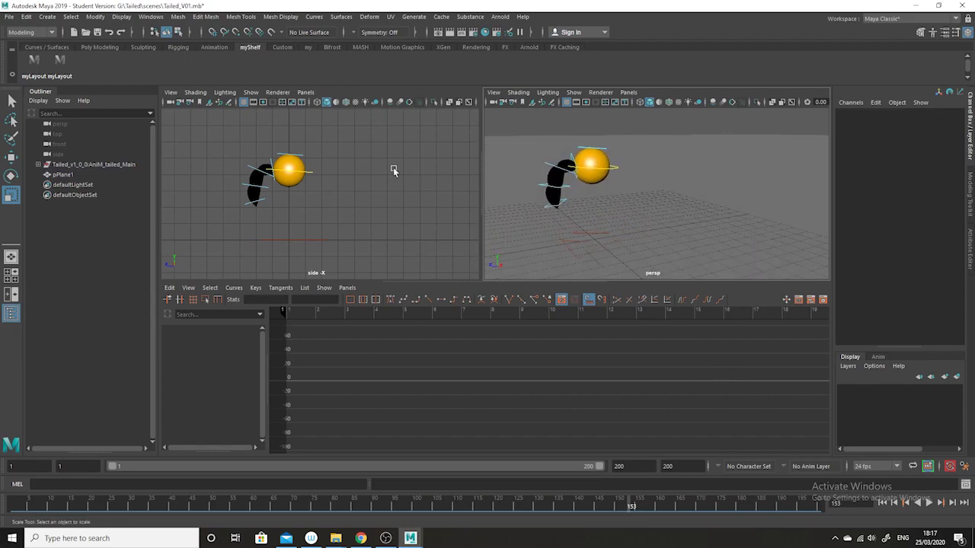
pyautogui.click(53, 19)
pyautogui.moveTo(97, 53)
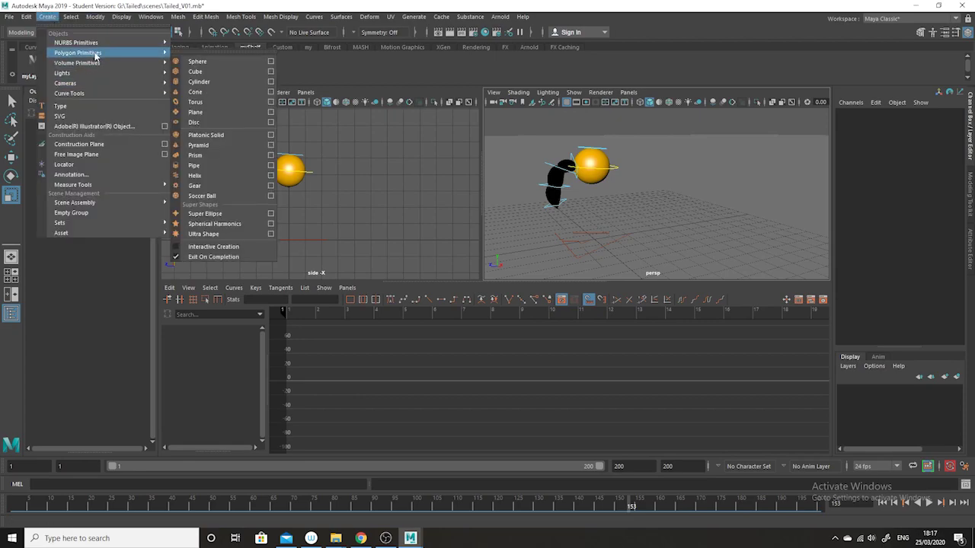
pyautogui.click(215, 72)
pyautogui.click(16, 159)
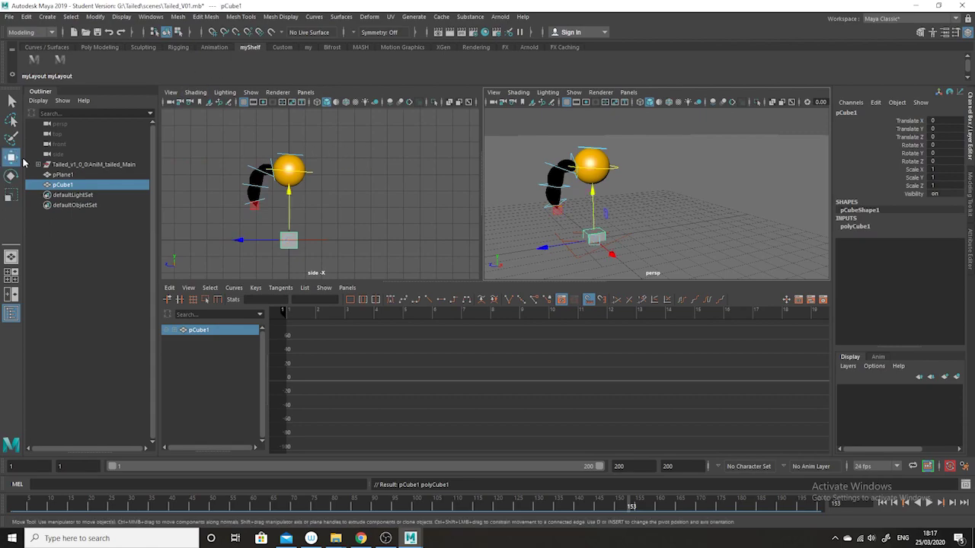
pyautogui.moveTo(542, 247); pyautogui.dragTo(762, 212)
pyautogui.keyDown('alt'); pyautogui.moveTo(777, 238); pyautogui.dragTo(665, 239, button='middle'); pyautogui.keyUp('alt')
pyautogui.scroll(-5, 688, 241)
pyautogui.moveTo(598, 206); pyautogui.dragTo(667, 197)
# Step: Scale the cube into a long, tall wall, about 219 in X and about 26 in Y
pyautogui.click(11, 196)
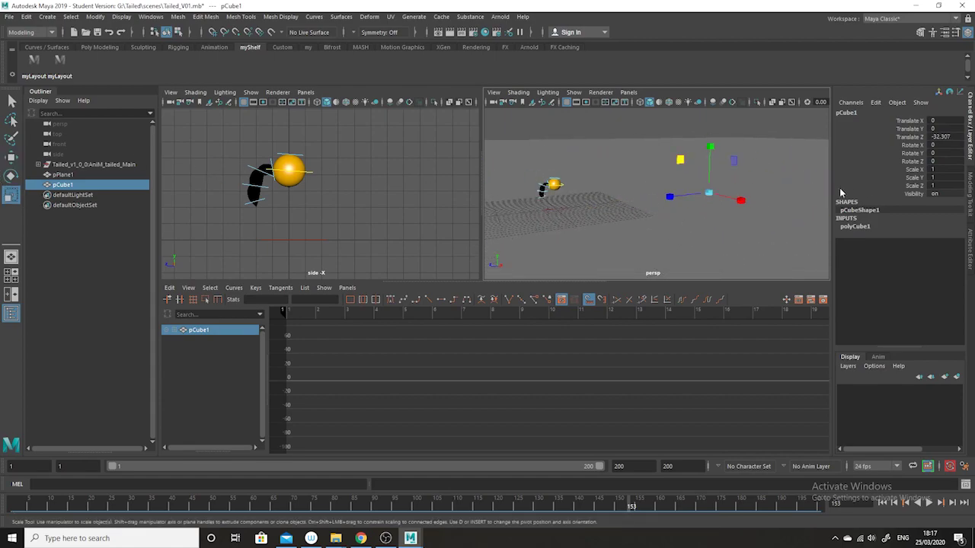
pyautogui.moveTo(743, 202); pyautogui.dragTo(936, 314)
pyautogui.moveTo(741, 201); pyautogui.dragTo(948, 282)
pyautogui.moveTo(743, 202)
pyautogui.mouseDown()
pyautogui.moveTo(773, 223)
pyautogui.moveTo(740, 201)
pyautogui.mouseUp()
pyautogui.moveTo(710, 147); pyautogui.dragTo(708, 95)
pyautogui.moveTo(709, 150); pyautogui.dragTo(709, 102)
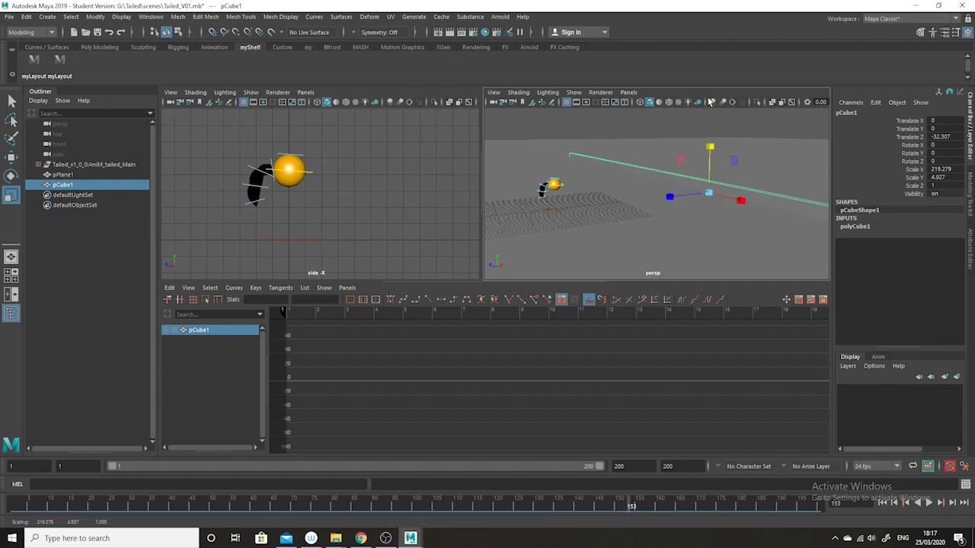
pyautogui.moveTo(710, 149); pyautogui.dragTo(709, 114)
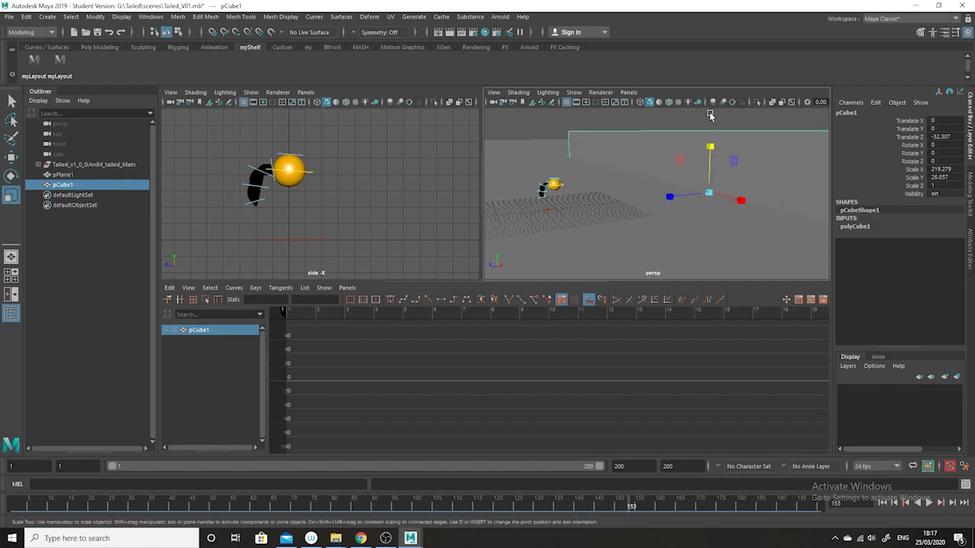
# Step: Select CTRL_Root and briefly play the animation against the new floor and wall
pyautogui.click(546, 213)
pyautogui.hotkey('alt', 'v')
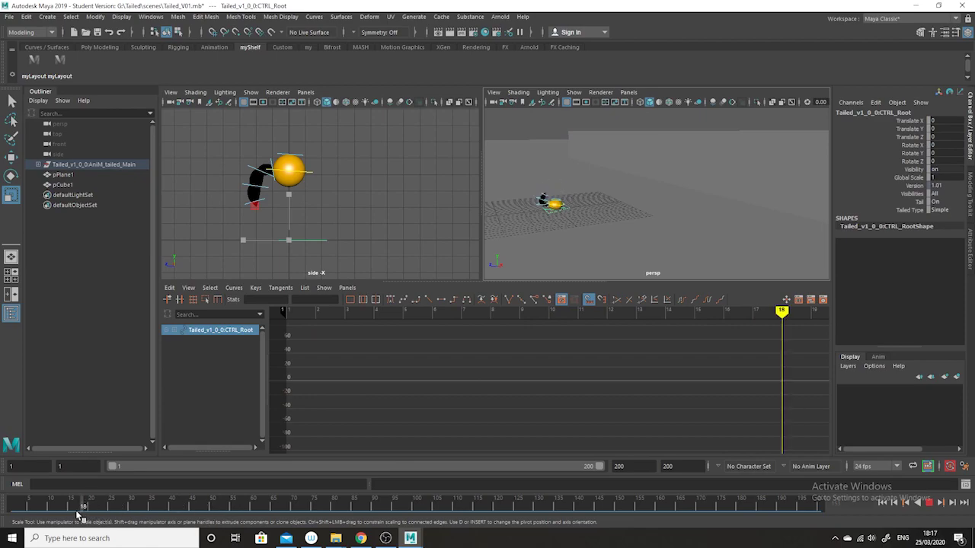
pyautogui.hotkey('alt', 'v')
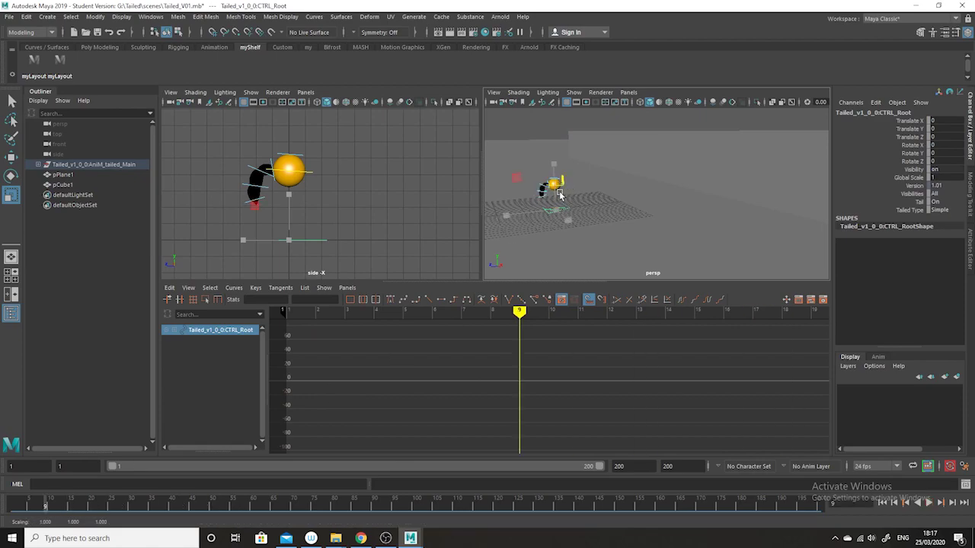
# Step: Select the ball's CTRL_Main control and try out its forward and vertical axes with the Move tool
pyautogui.click(309, 174)
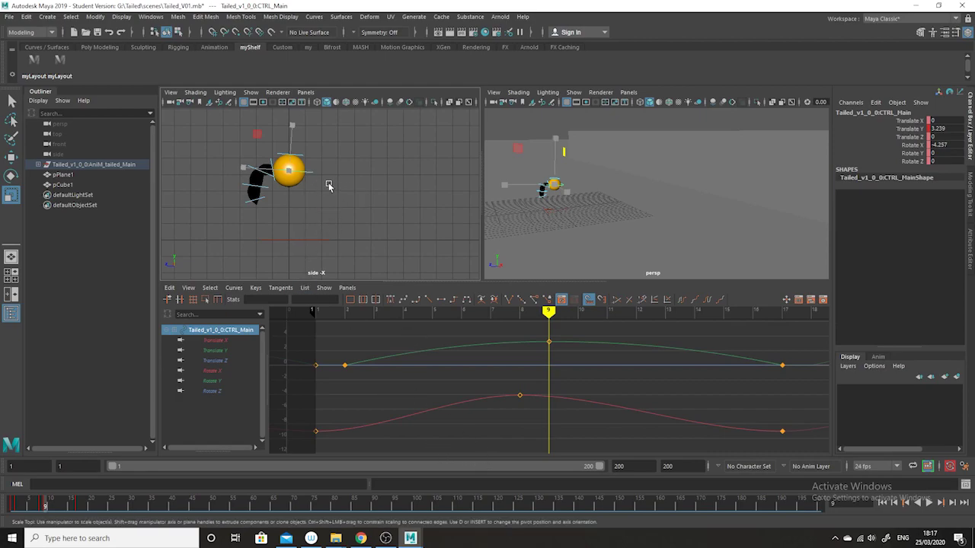
pyautogui.press('e')
pyautogui.press('w')
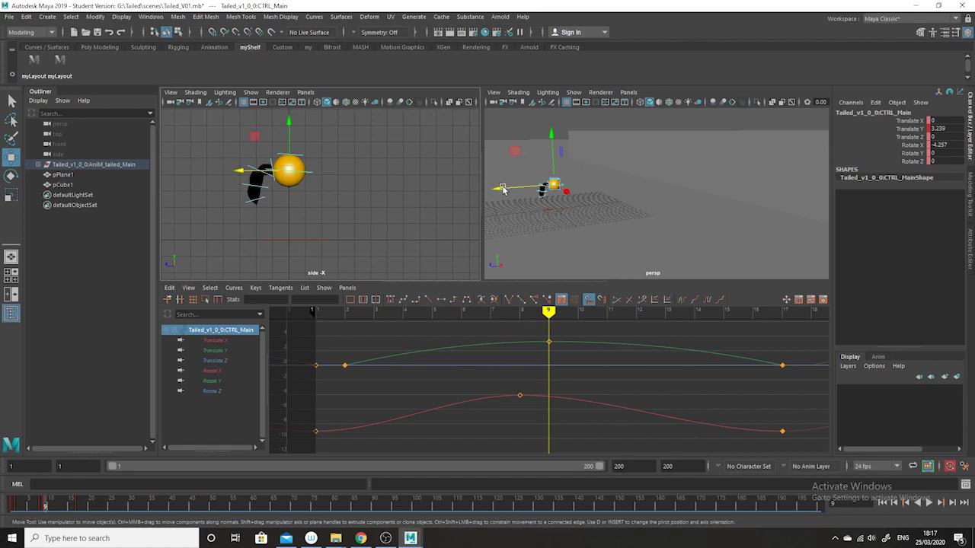
pyautogui.click(526, 122)
pyautogui.click(560, 183)
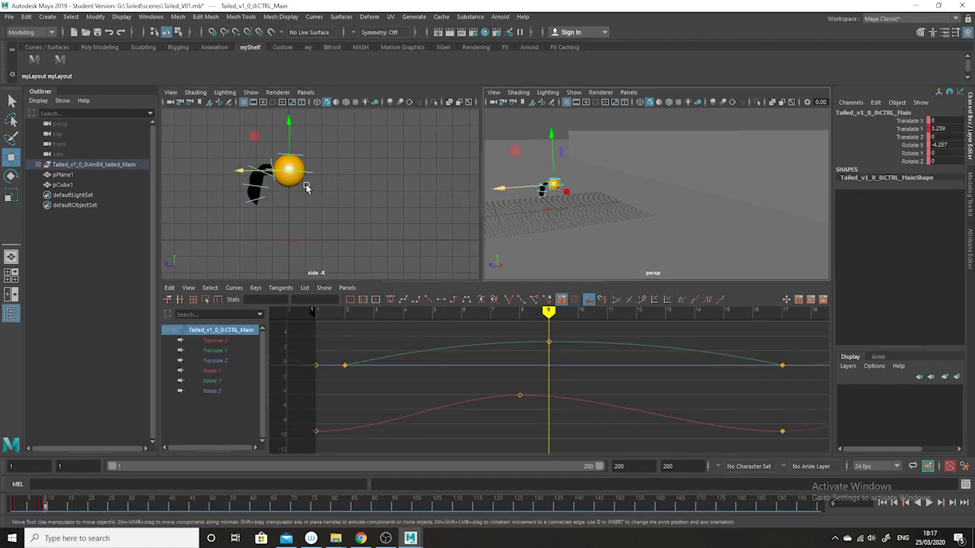
pyautogui.click(290, 130)
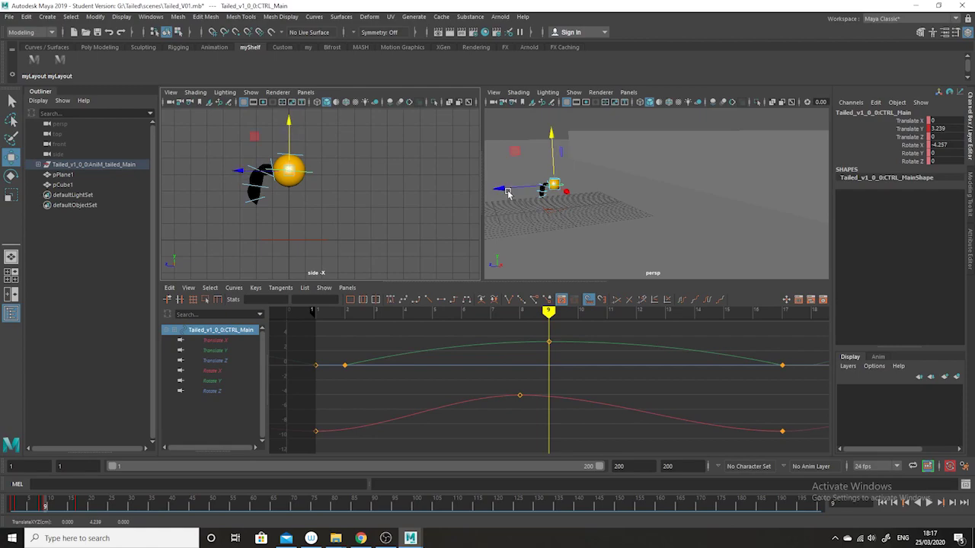
pyautogui.click(539, 126)
pyautogui.click(560, 185)
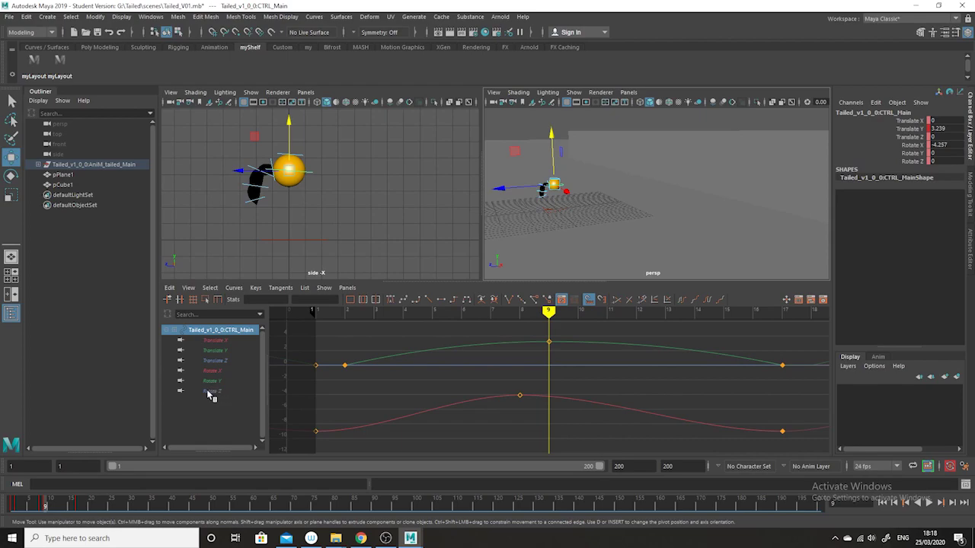
# Step: Isolate the Translate Z curve of CTRL_Main in the Graph Editor
pyautogui.click(225, 360)
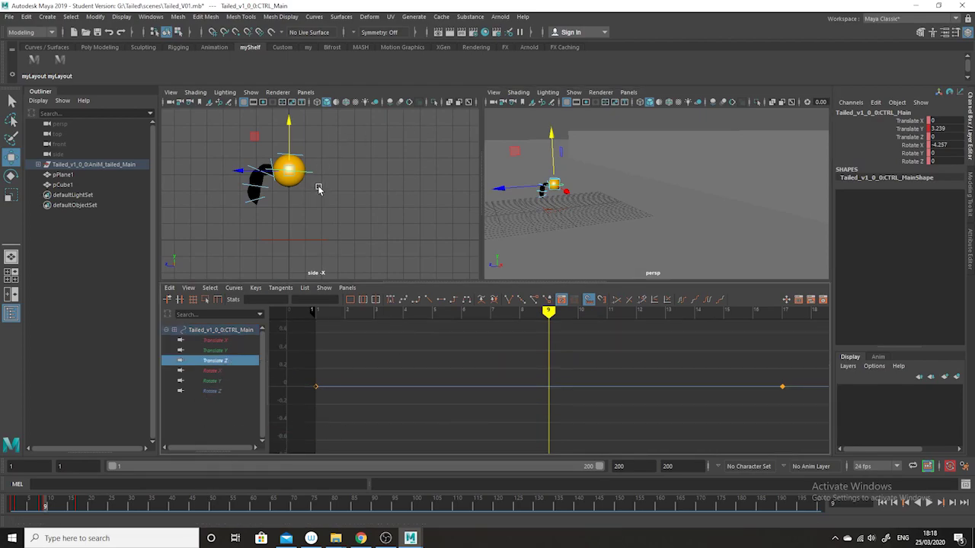